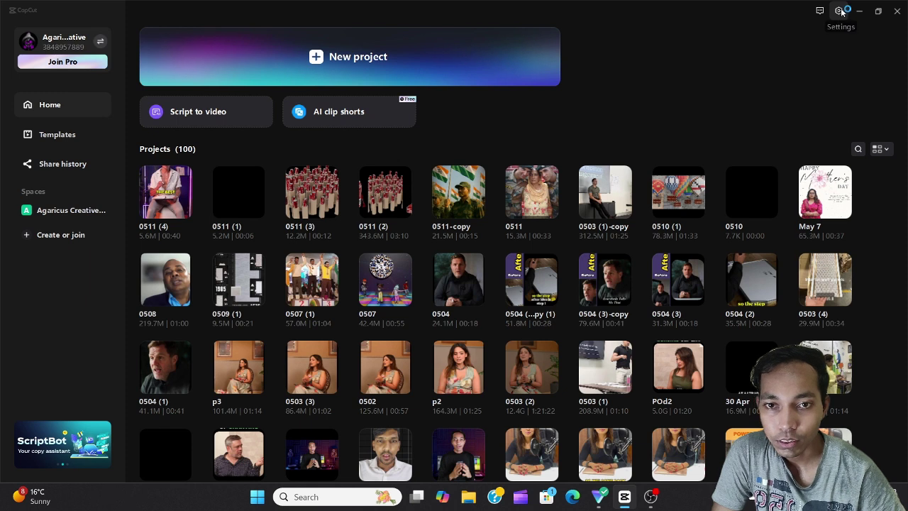
# Step: Glance at the settings menu, then open the 0511 (4) project from the home screen
pyautogui.click(838, 11)
pyautogui.moveTo(807, 146)
pyautogui.click(765, 151)
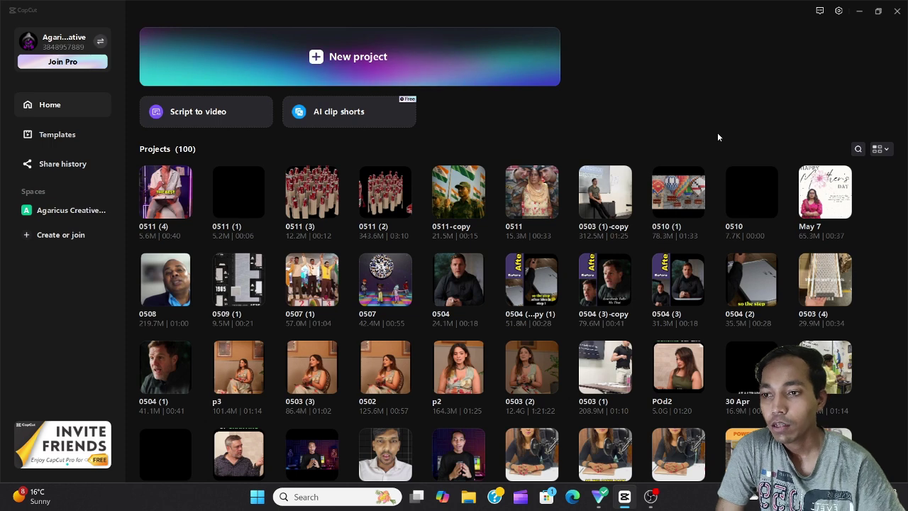
pyautogui.click(170, 193)
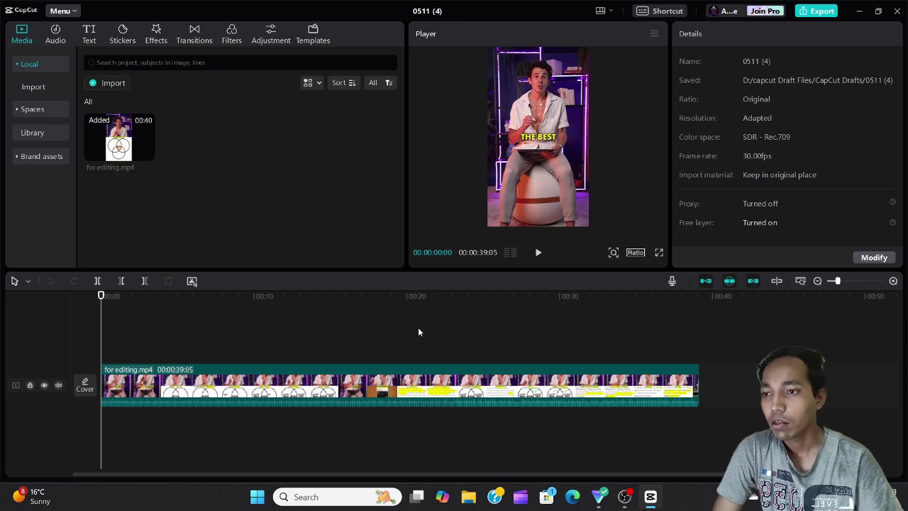
# Step: Add a default text layer to the timeline and type the creator's first name
pyautogui.click(90, 34)
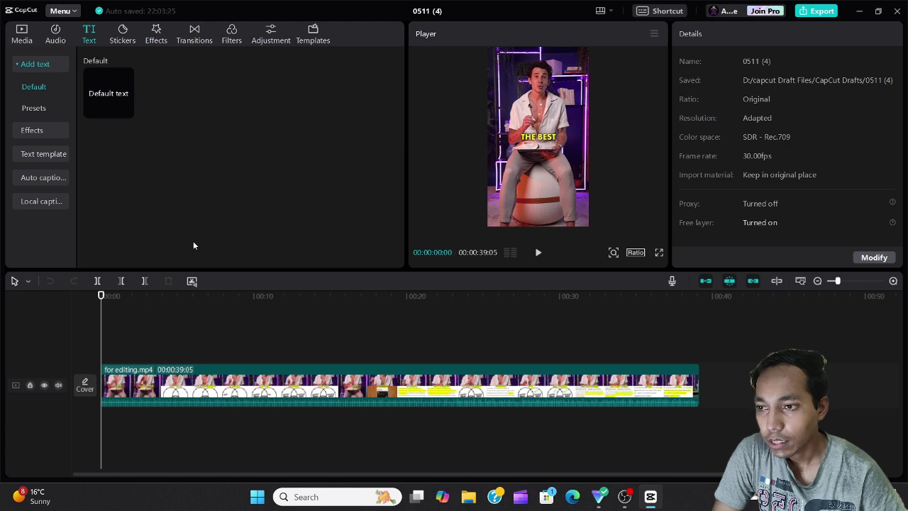
pyautogui.moveTo(104, 97); pyautogui.dragTo(108, 353)
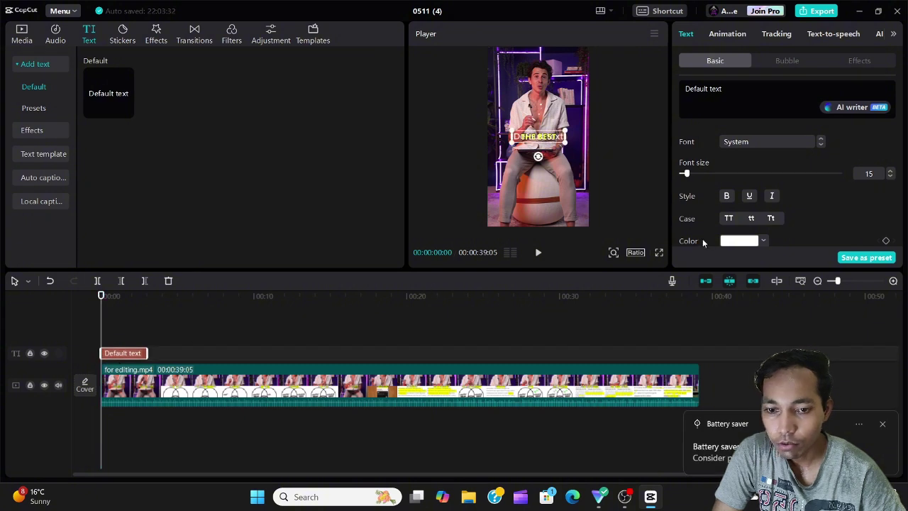
pyautogui.click(691, 90)
pyautogui.write('Sanjay')
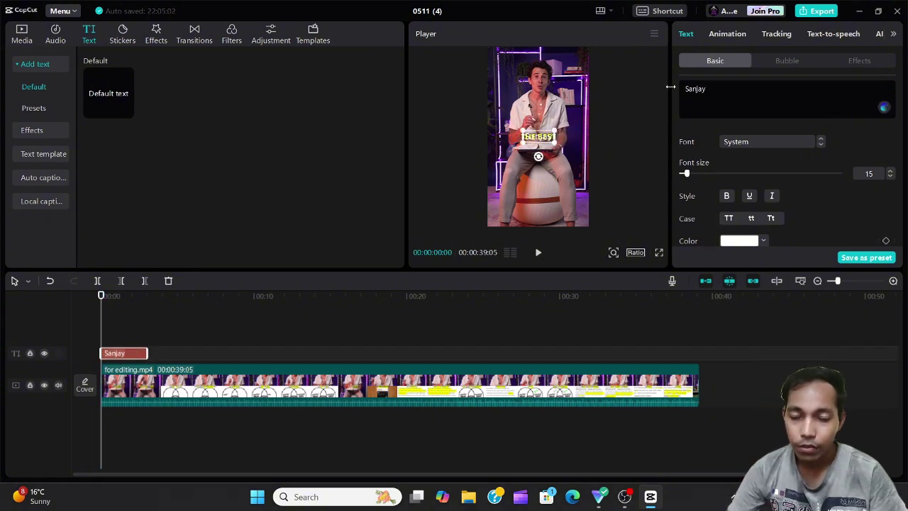
# Step: Set the title font to Arial Black at size 41
pyautogui.click(737, 142)
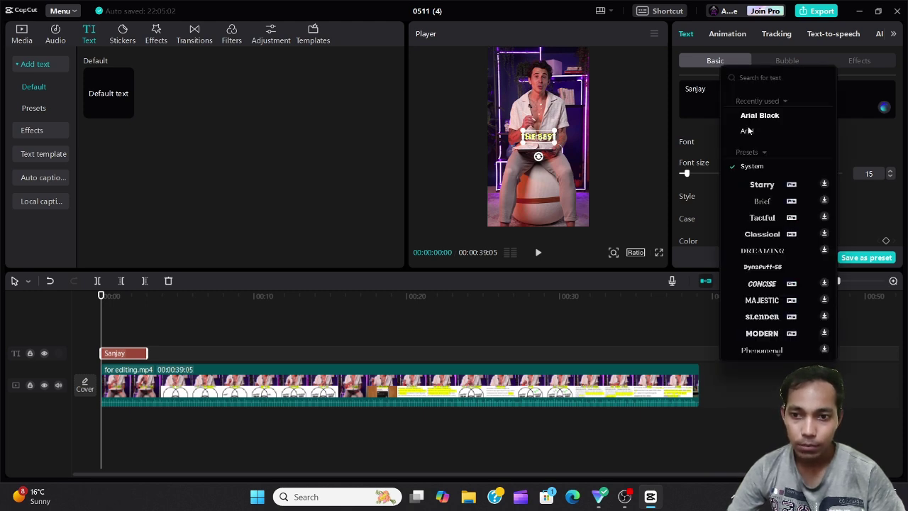
pyautogui.click(756, 115)
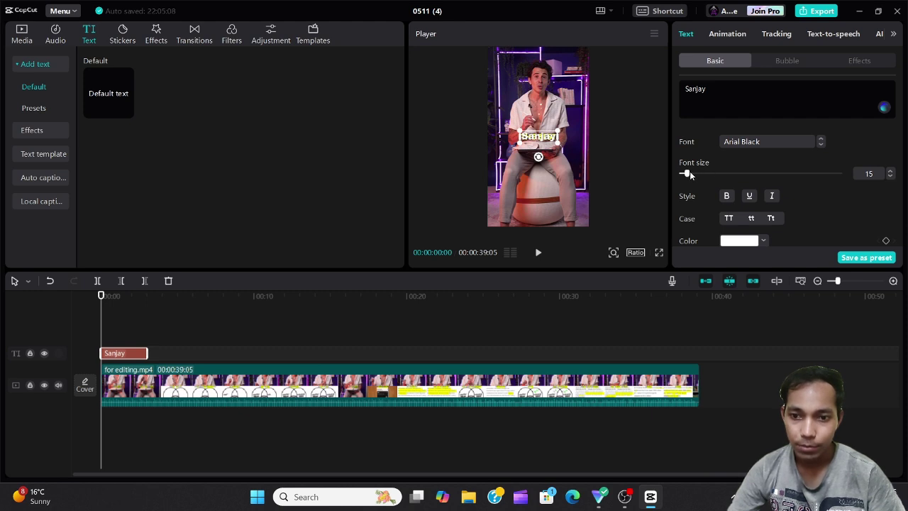
pyautogui.moveTo(687, 173)
pyautogui.mouseDown()
pyautogui.moveTo(719, 176)
pyautogui.moveTo(702, 181)
pyautogui.mouseUp()
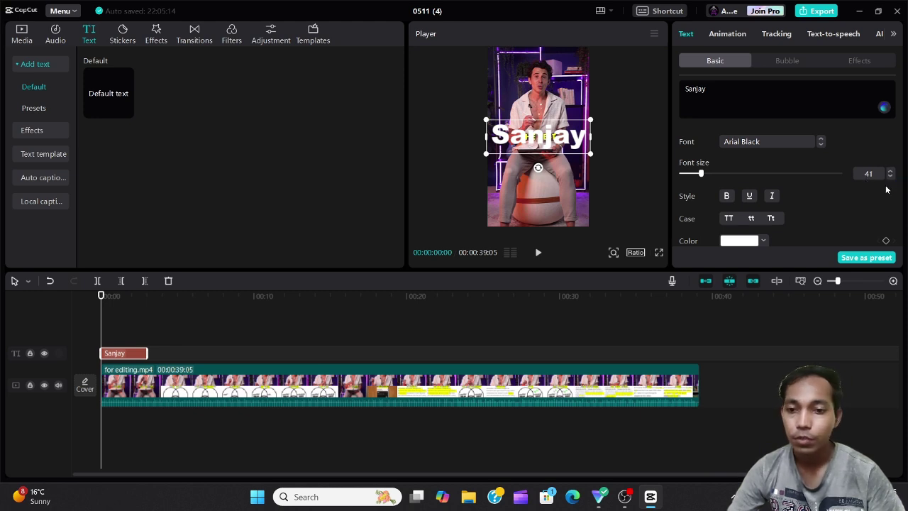
# Step: Try bold, underline, italic and the case options, ending on title case
pyautogui.click(729, 197)
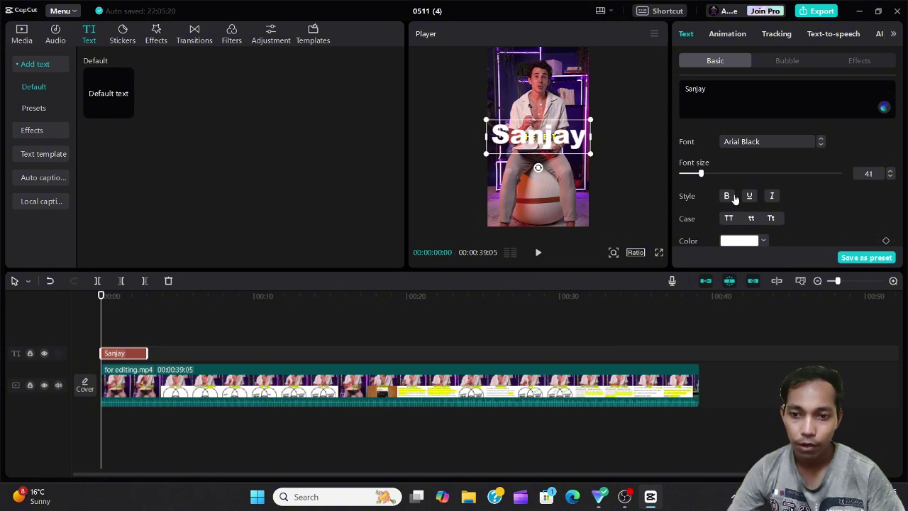
pyautogui.click(750, 197)
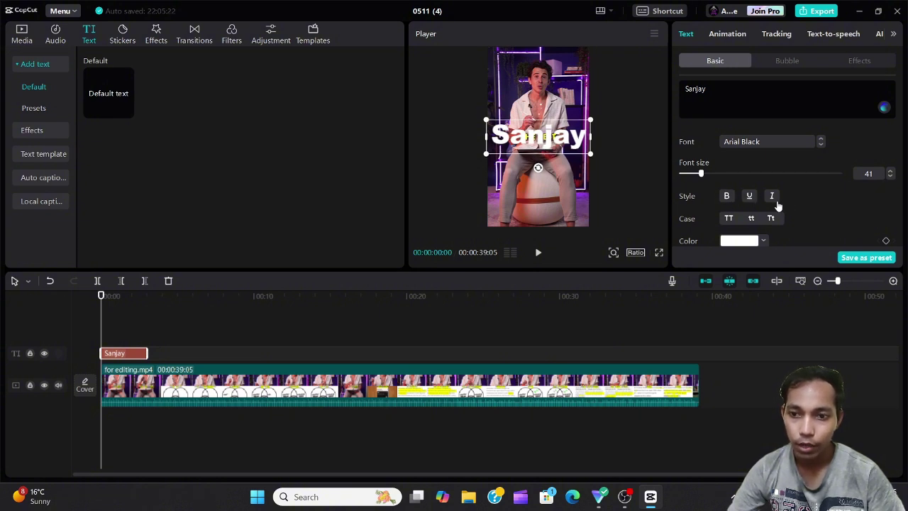
pyautogui.click(775, 201)
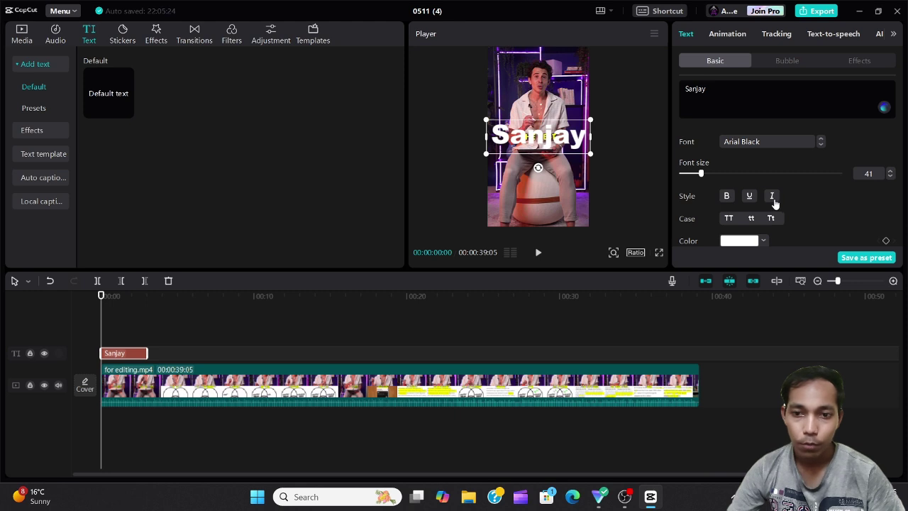
pyautogui.click(732, 221)
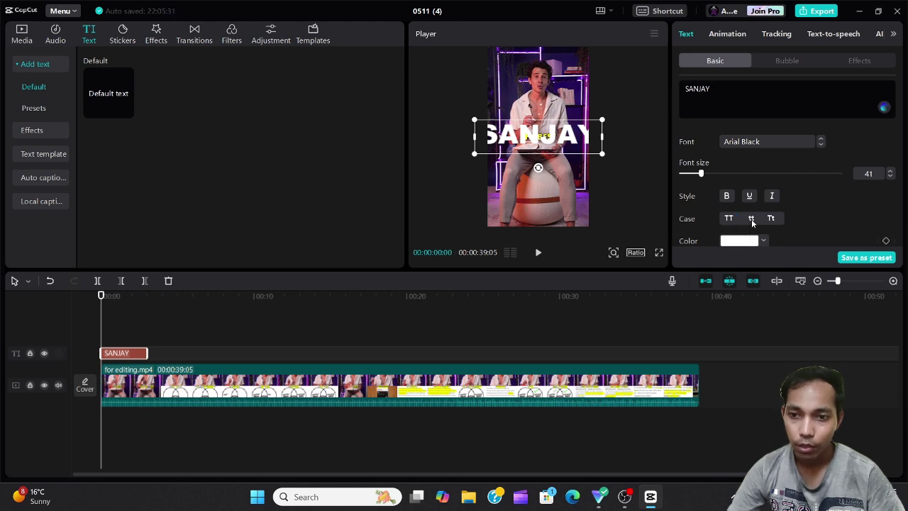
pyautogui.click(751, 219)
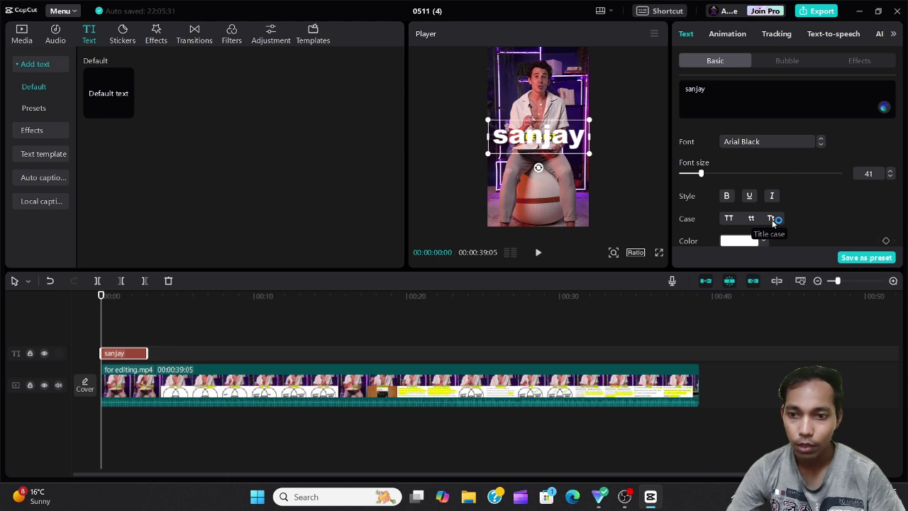
pyautogui.click(772, 222)
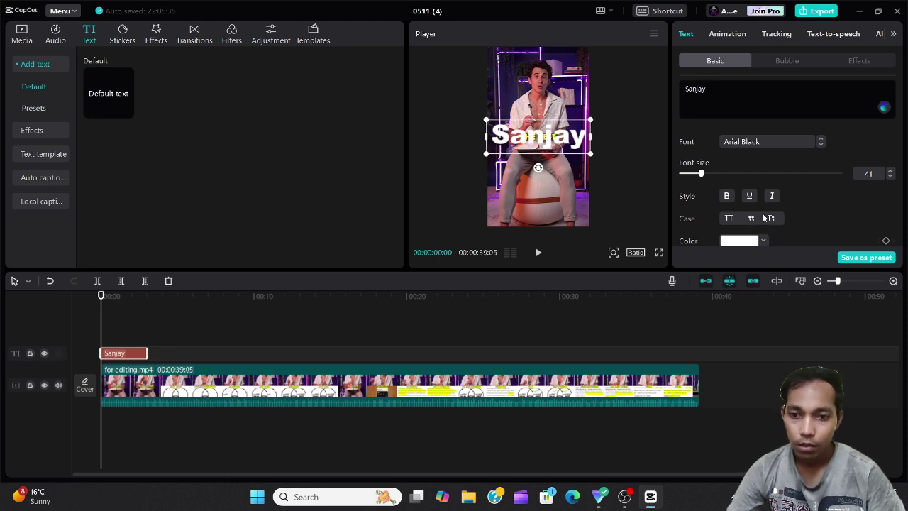
# Step: Colour the title red and adjust its character spacing
pyautogui.scroll(-1, 768, 206)
pyautogui.click(763, 198)
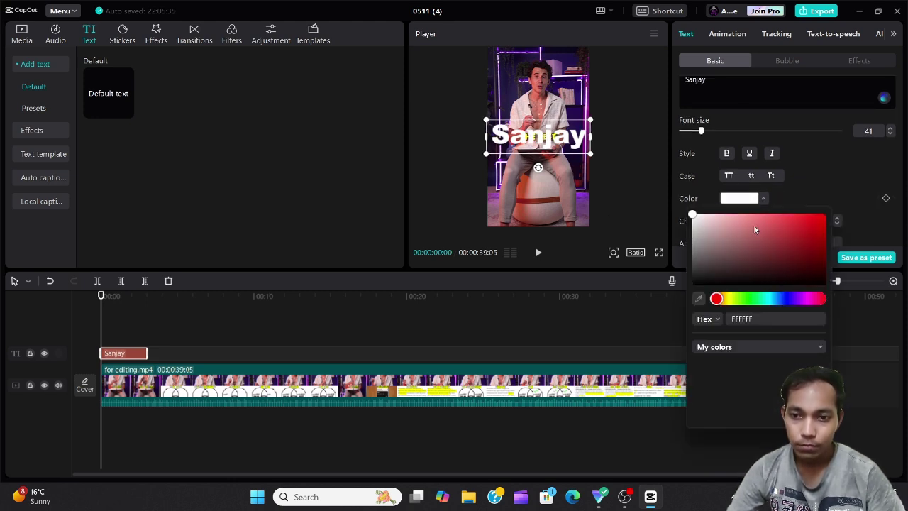
pyautogui.moveTo(756, 229); pyautogui.dragTo(834, 208)
pyautogui.click(837, 186)
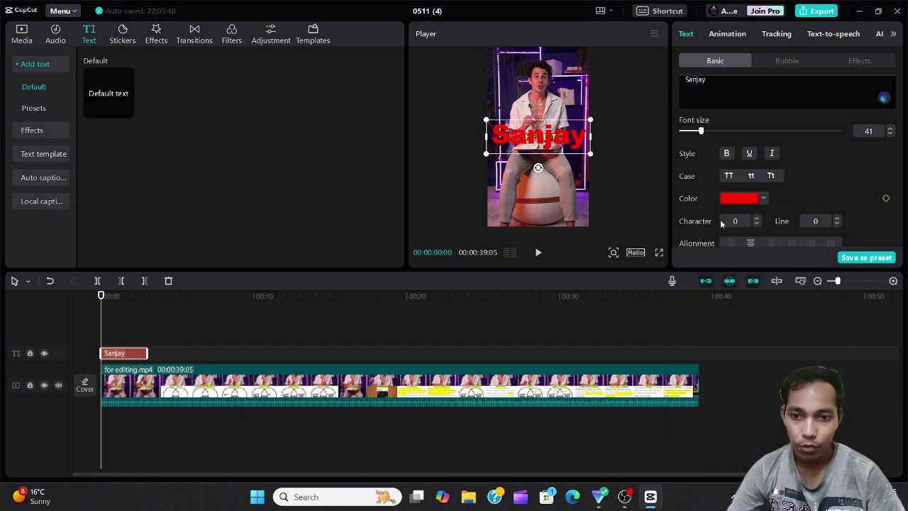
pyautogui.click(757, 219)
pyautogui.click(756, 218)
pyautogui.click(757, 218)
pyautogui.click(756, 219)
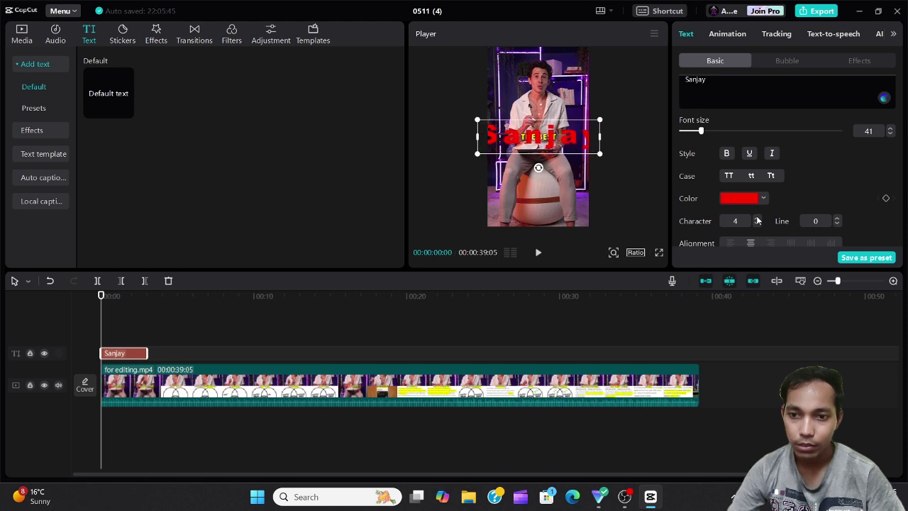
pyautogui.click(757, 218)
pyautogui.click(756, 218)
pyautogui.click(757, 218)
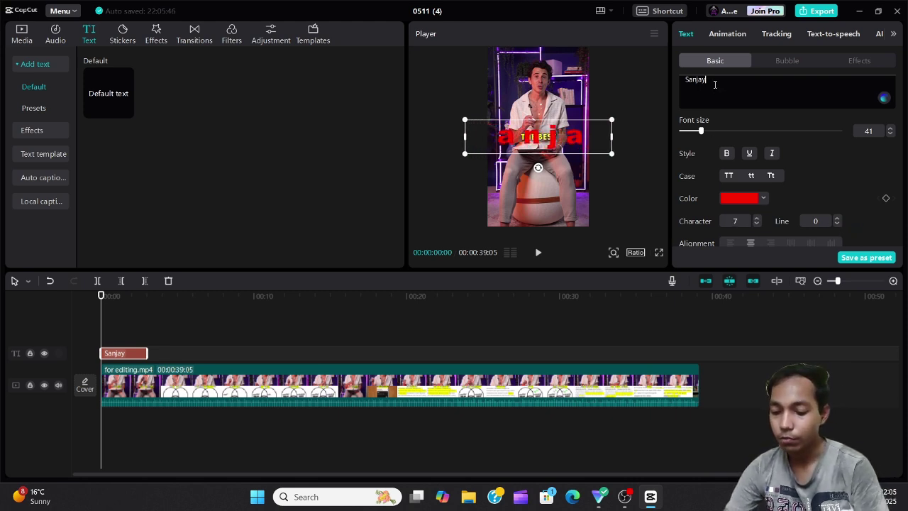
# Step: Add the surname as a second line, set line spacing to 0, and scale the title down
pyautogui.press('Return')
pyautogui.write('Meher')
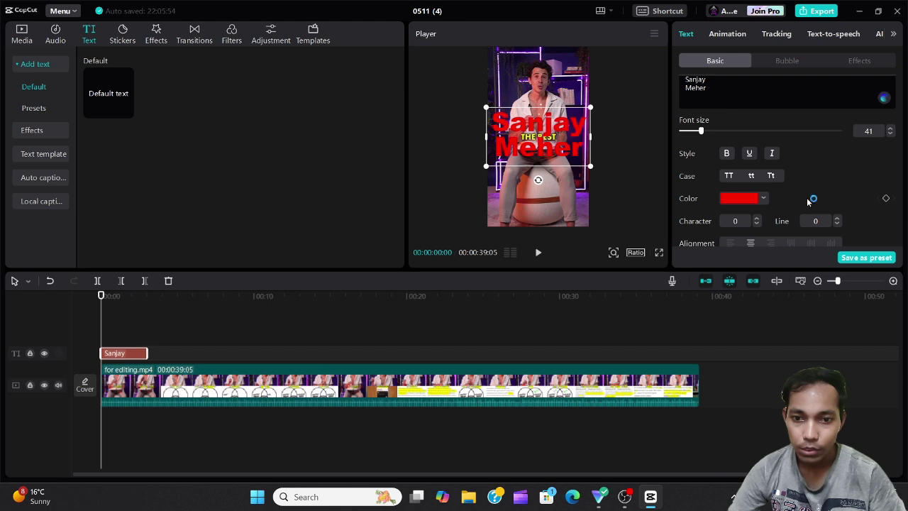
pyautogui.click(838, 219)
pyautogui.click(837, 219)
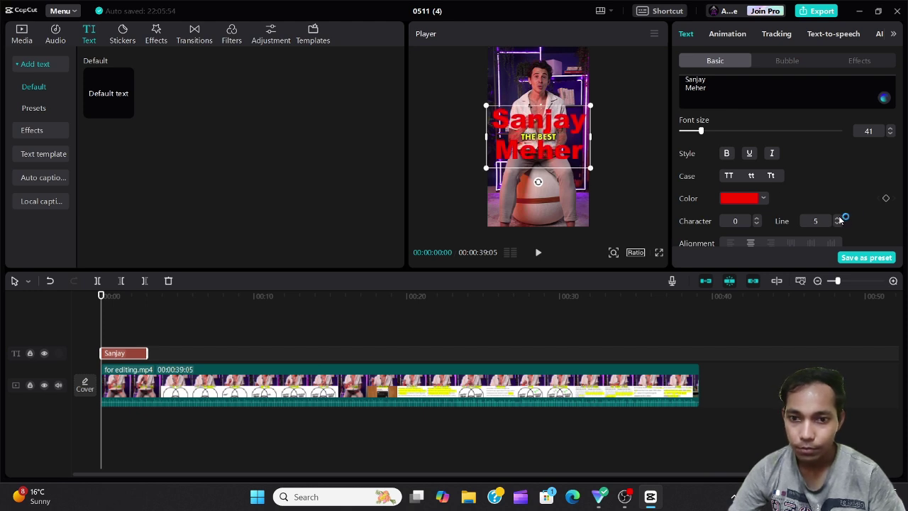
pyautogui.click(837, 219)
pyautogui.click(837, 219)
pyautogui.click(837, 219)
pyautogui.click(817, 221)
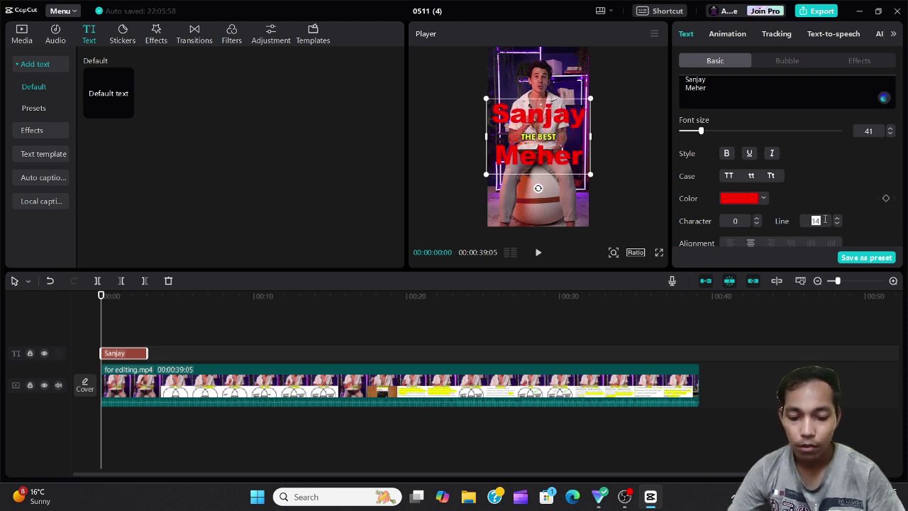
pyautogui.write('0')
pyautogui.press('Return')
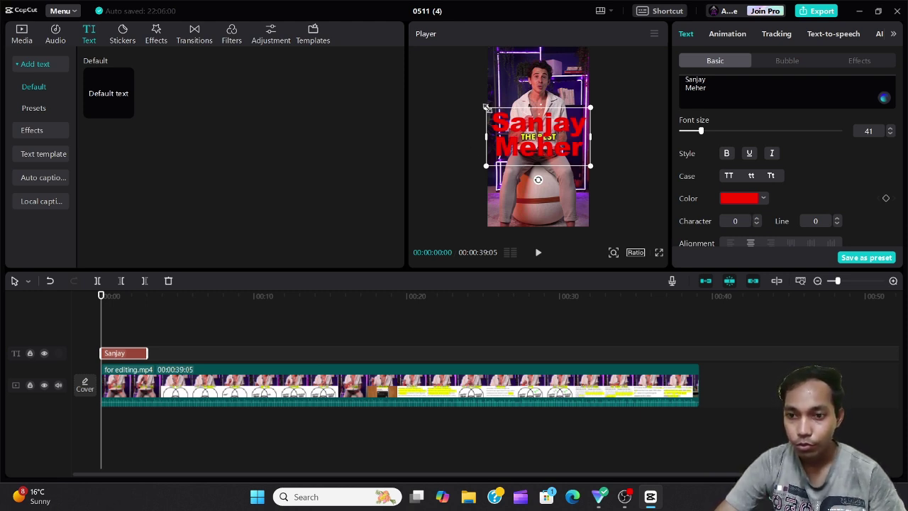
pyautogui.moveTo(487, 108); pyautogui.dragTo(523, 134)
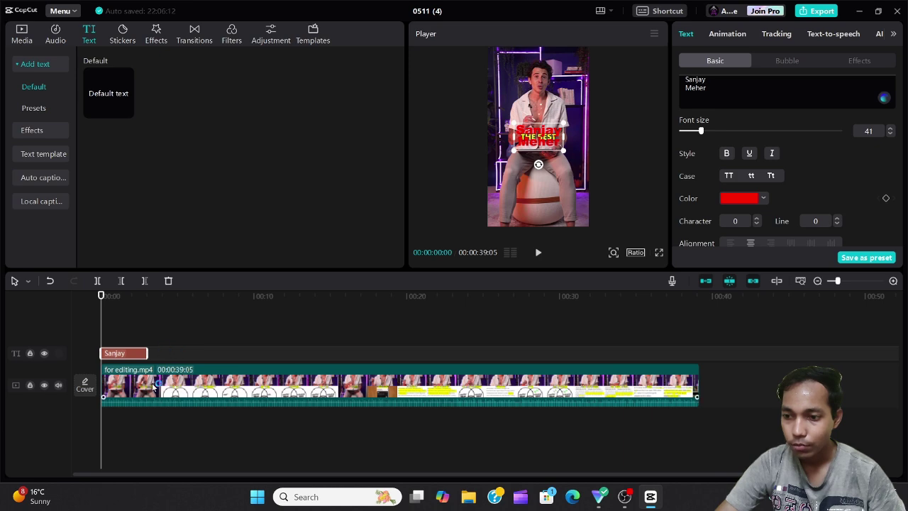
# Step: Split the video at about 3 seconds and select the first short part
pyautogui.click(208, 387)
pyautogui.click(149, 332)
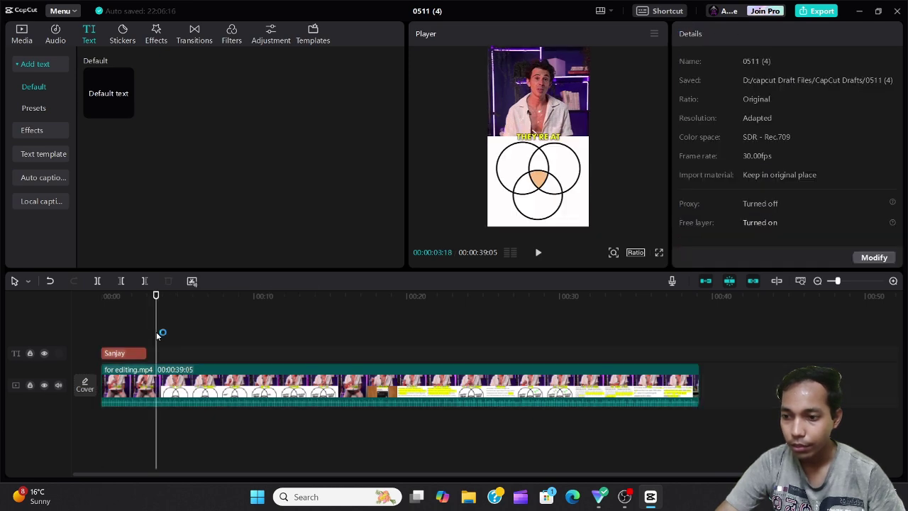
pyautogui.click(176, 384)
pyautogui.hotkey('ctrl', 'b')
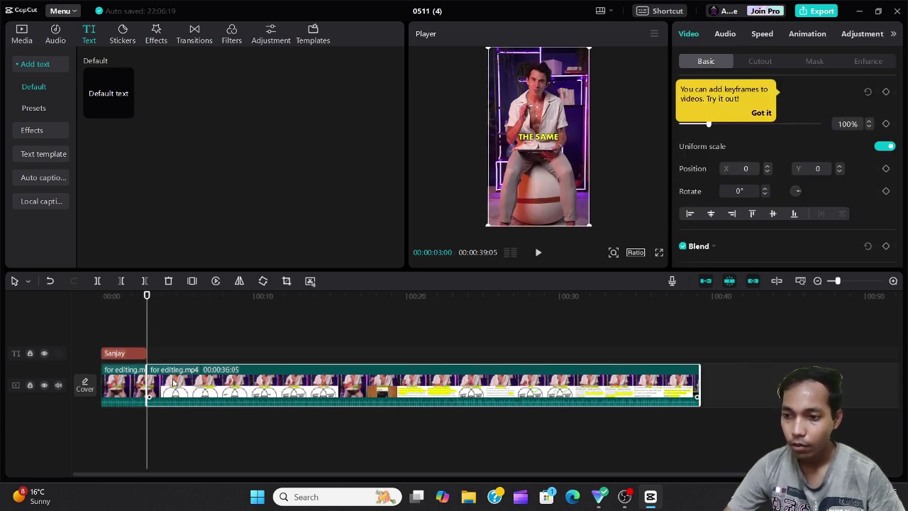
pyautogui.click(128, 339)
pyautogui.click(129, 378)
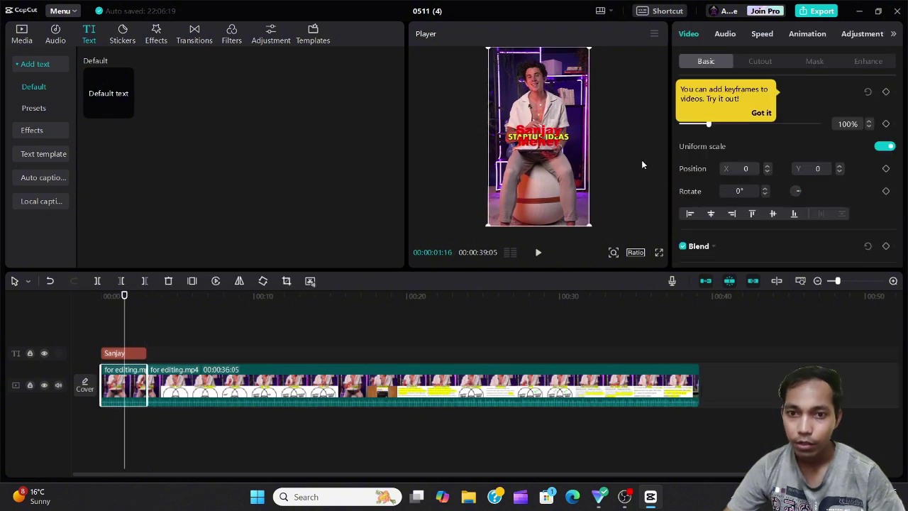
# Step: Lower brightness, contrast, highlight, shadow, whites and blacks all to -50
pyautogui.click(856, 34)
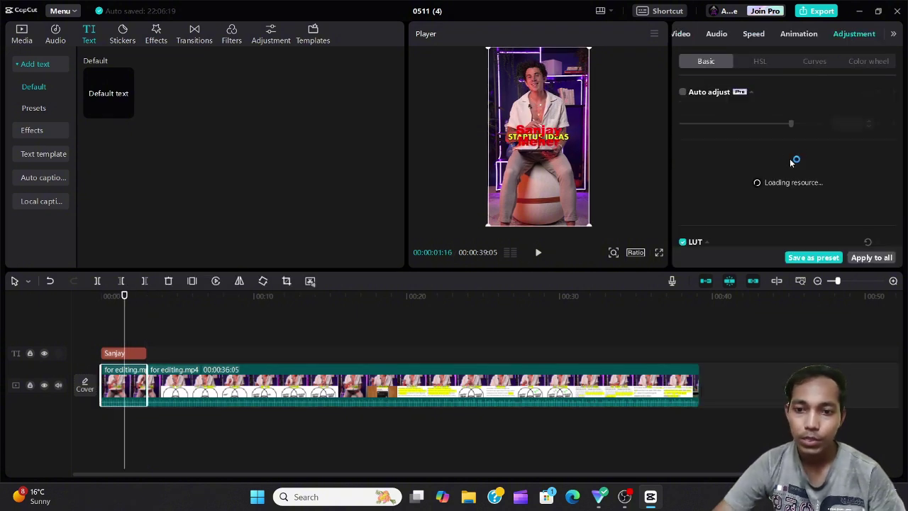
pyautogui.scroll(-5, 727, 156)
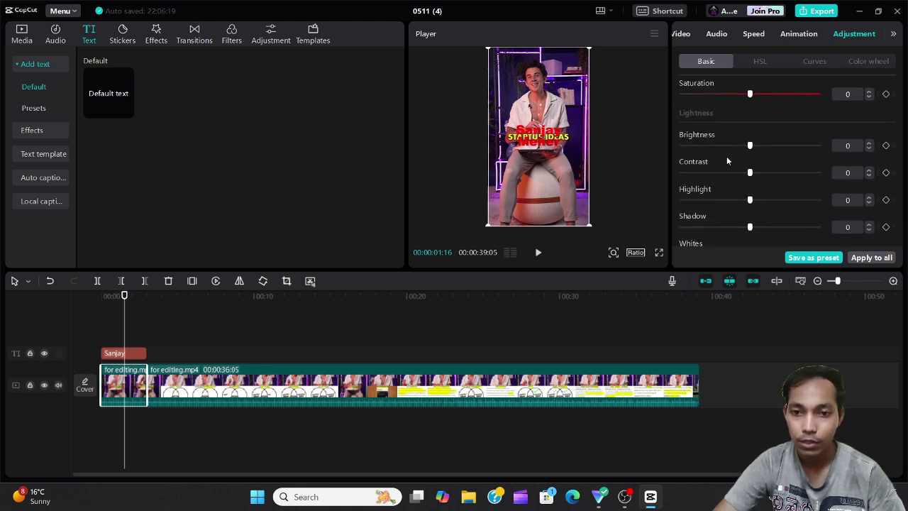
pyautogui.moveTo(749, 145); pyautogui.dragTo(681, 145)
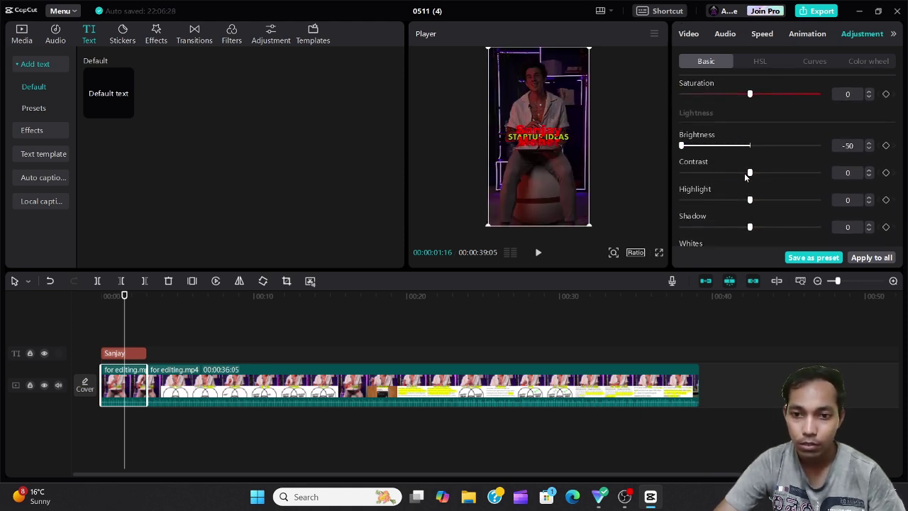
pyautogui.moveTo(750, 172); pyautogui.dragTo(681, 172)
pyautogui.moveTo(751, 200); pyautogui.dragTo(681, 199)
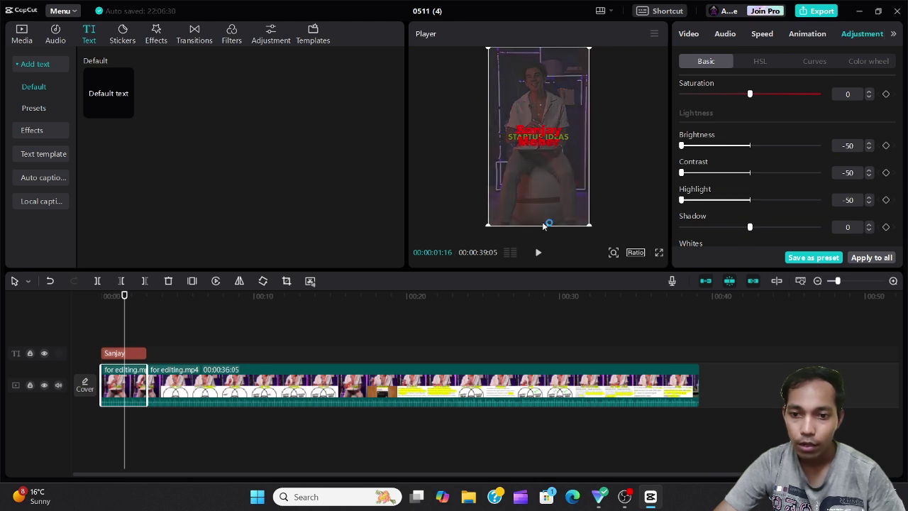
pyautogui.moveTo(749, 227); pyautogui.dragTo(680, 227)
pyautogui.scroll(-4, 752, 215)
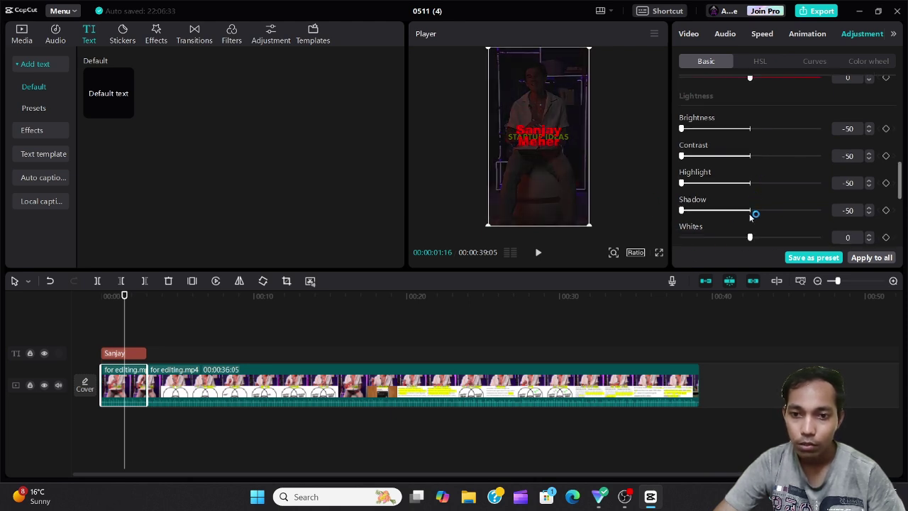
pyautogui.moveTo(750, 114); pyautogui.dragTo(606, 117)
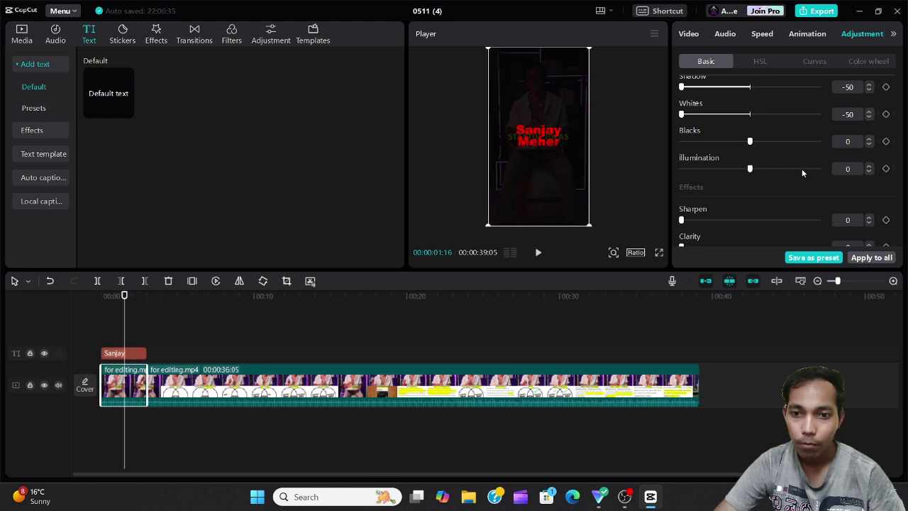
pyautogui.moveTo(749, 141); pyautogui.dragTo(681, 141)
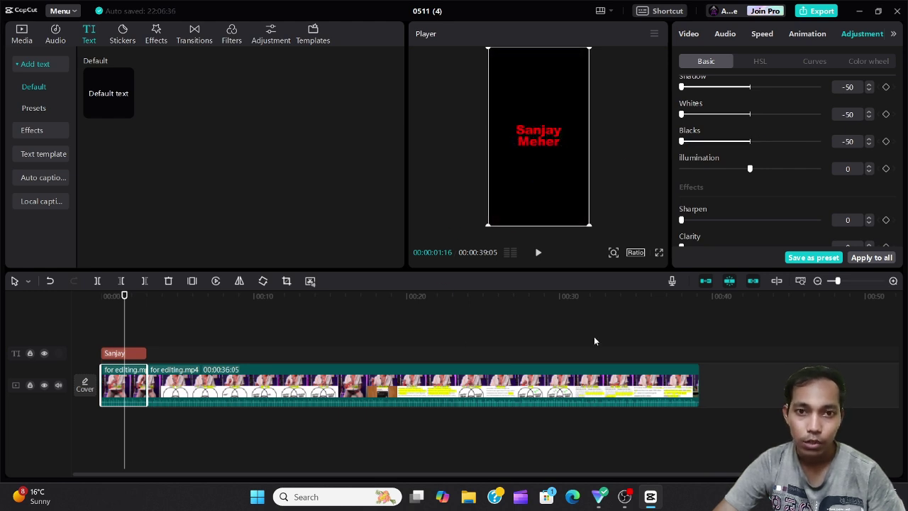
pyautogui.click(130, 353)
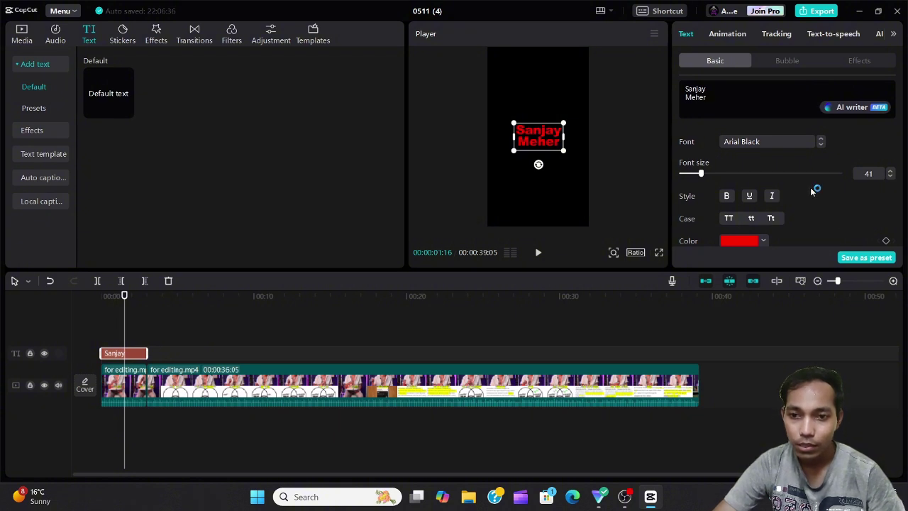
# Step: Apply the yellow preset style, left-align the lines and widen the text box
pyautogui.scroll(-3, 823, 213)
pyautogui.scroll(-1, 778, 211)
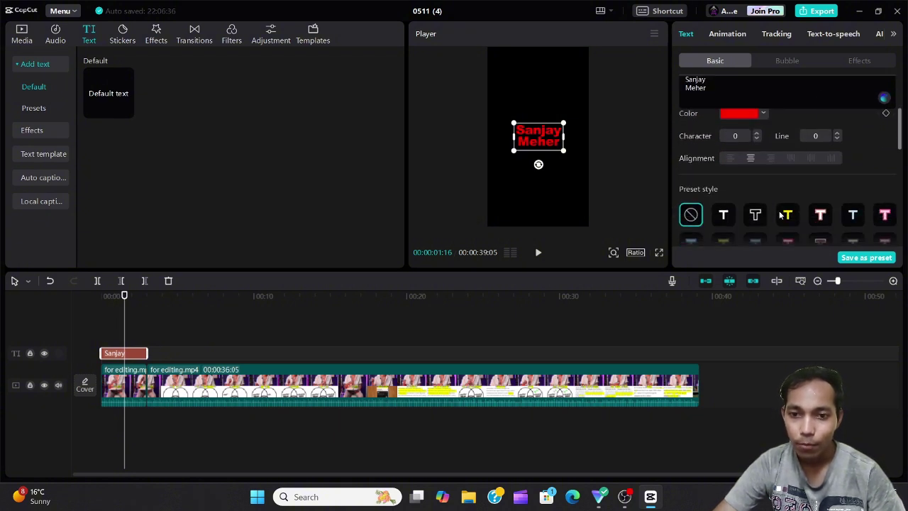
pyautogui.click(787, 215)
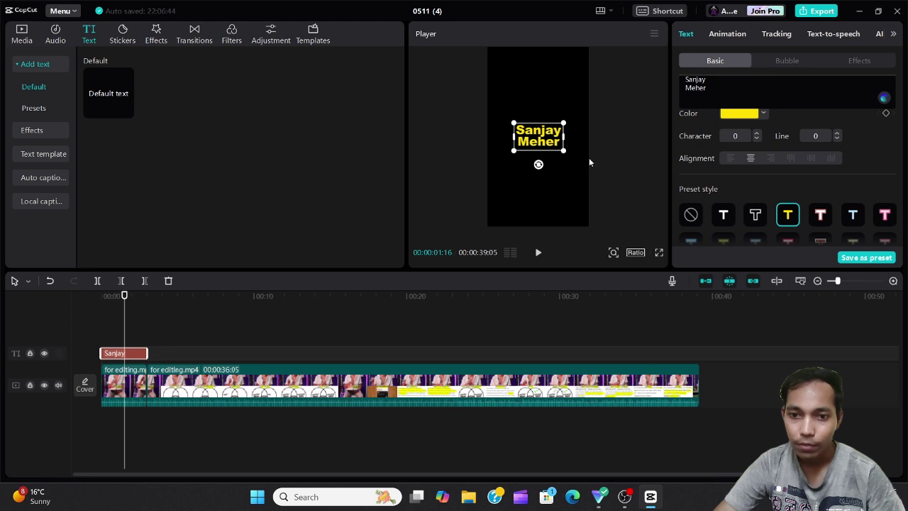
pyautogui.click(728, 161)
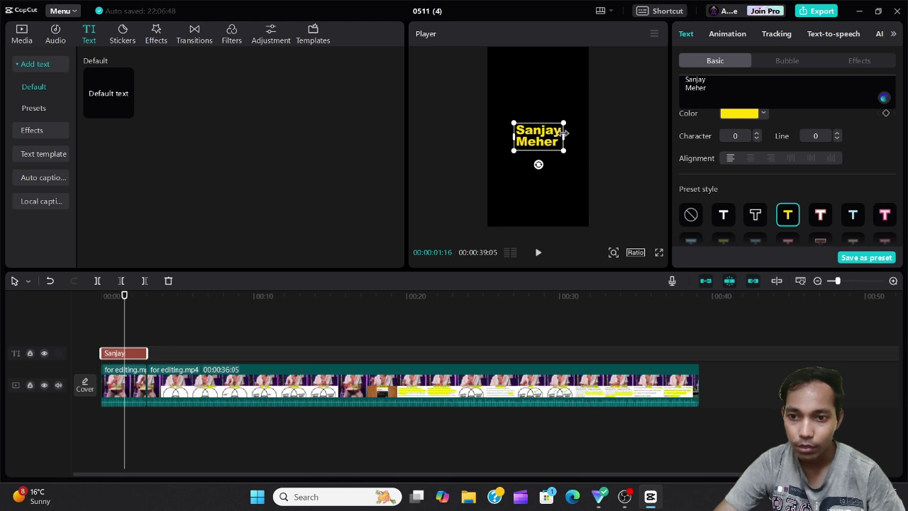
pyautogui.moveTo(563, 133); pyautogui.dragTo(585, 135)
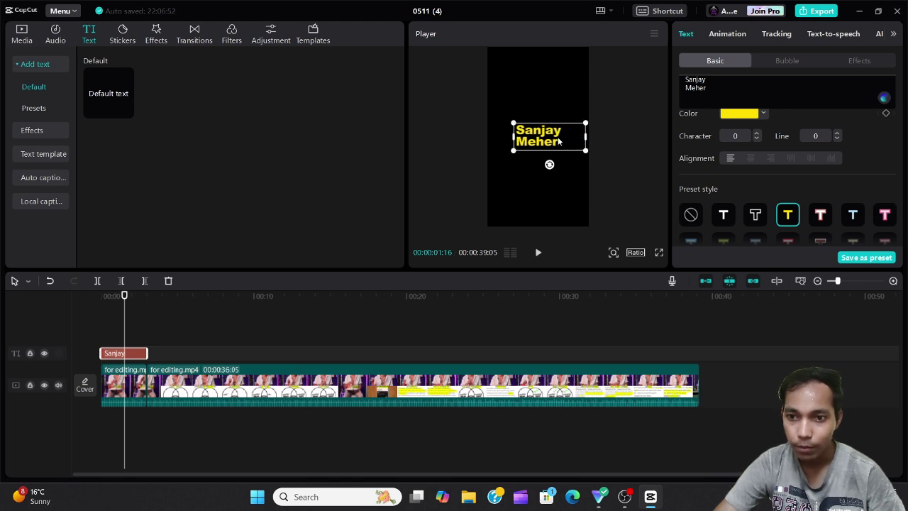
# Step: Try centre, right and vertical layouts, returning to horizontal left alignment
pyautogui.click(751, 158)
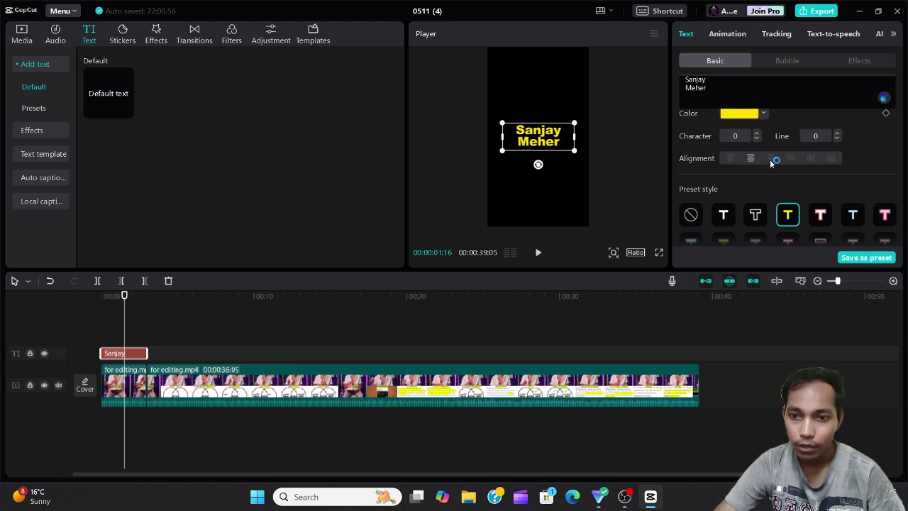
pyautogui.click(772, 159)
pyautogui.click(791, 158)
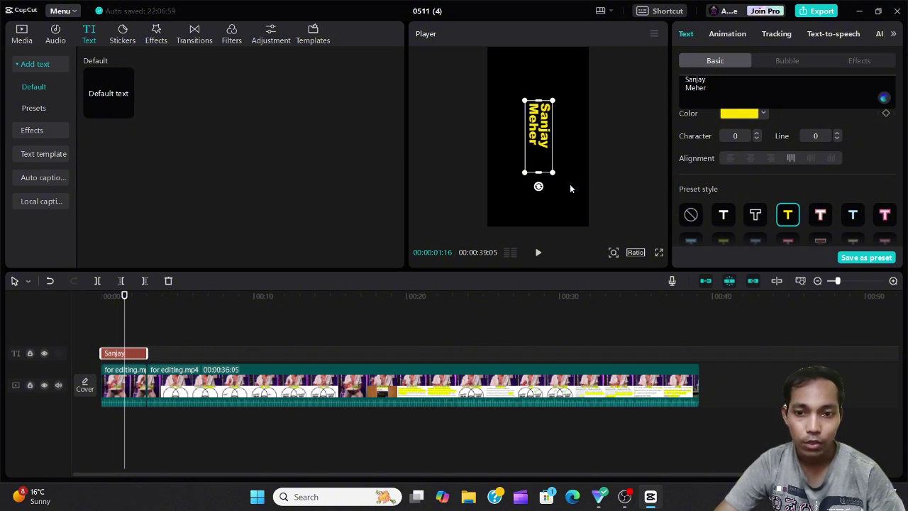
pyautogui.click(814, 159)
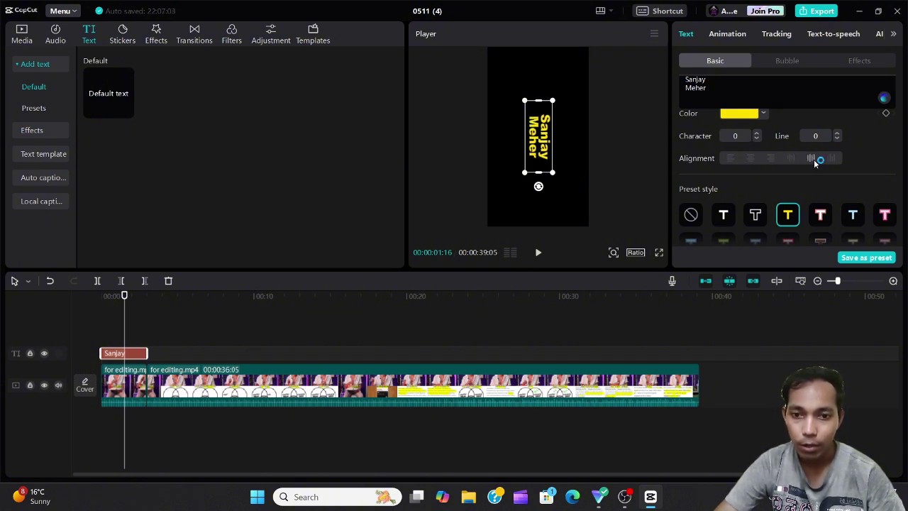
pyautogui.click(731, 159)
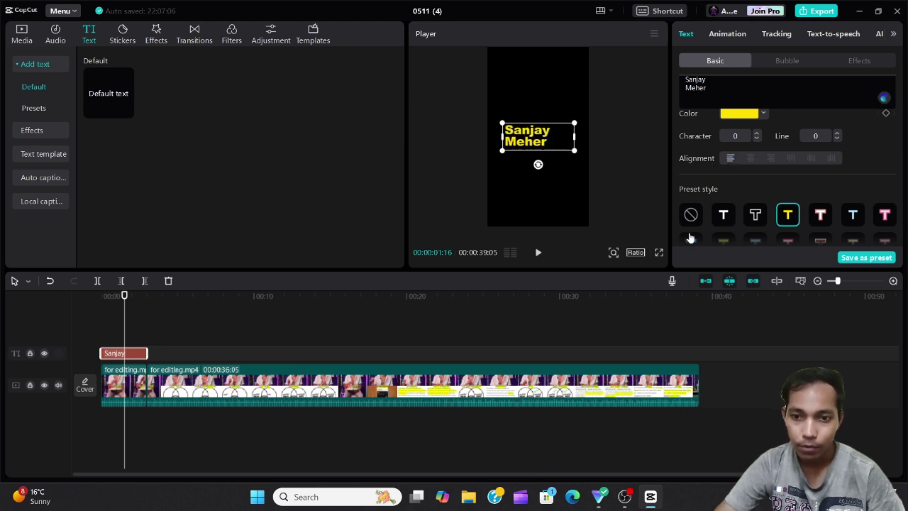
# Step: Try other preset styles, then set the title's preset to None
pyautogui.scroll(-1, 750, 191)
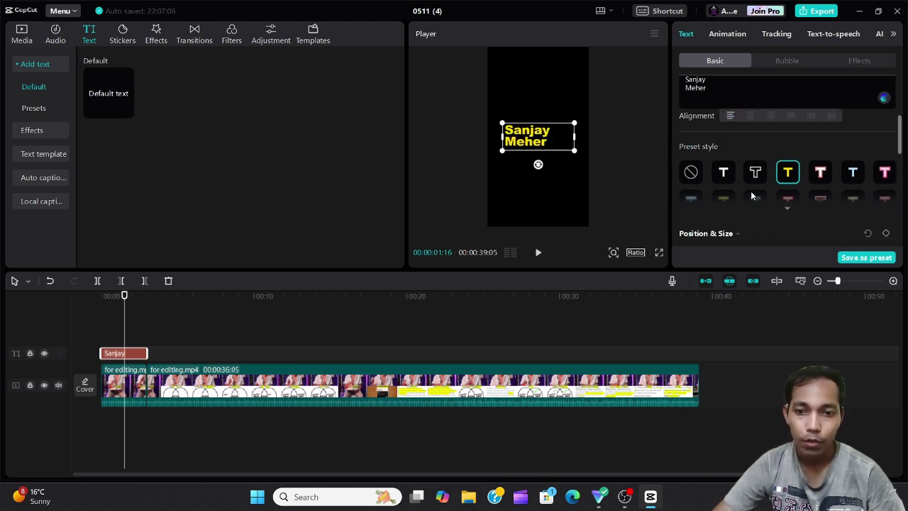
pyautogui.click(782, 212)
pyautogui.scroll(-1, 738, 178)
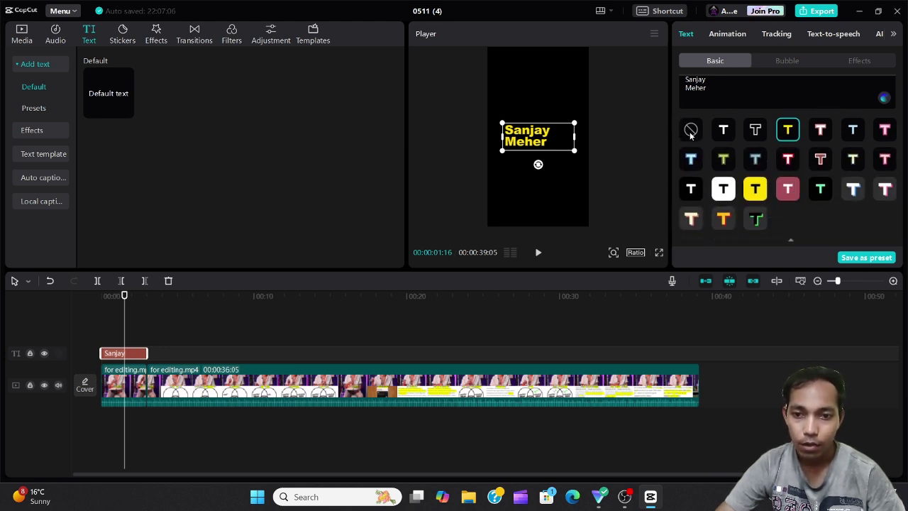
pyautogui.click(756, 190)
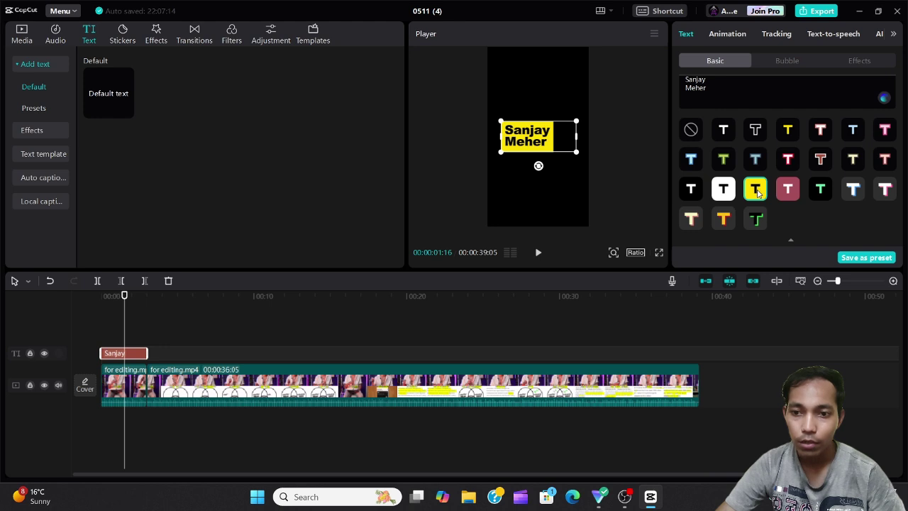
pyautogui.scroll(-5, 721, 184)
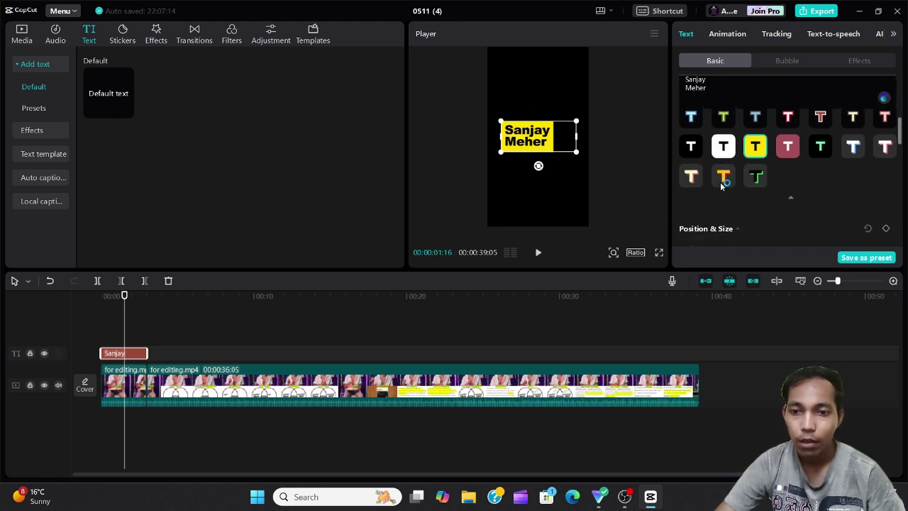
pyautogui.scroll(5, 721, 185)
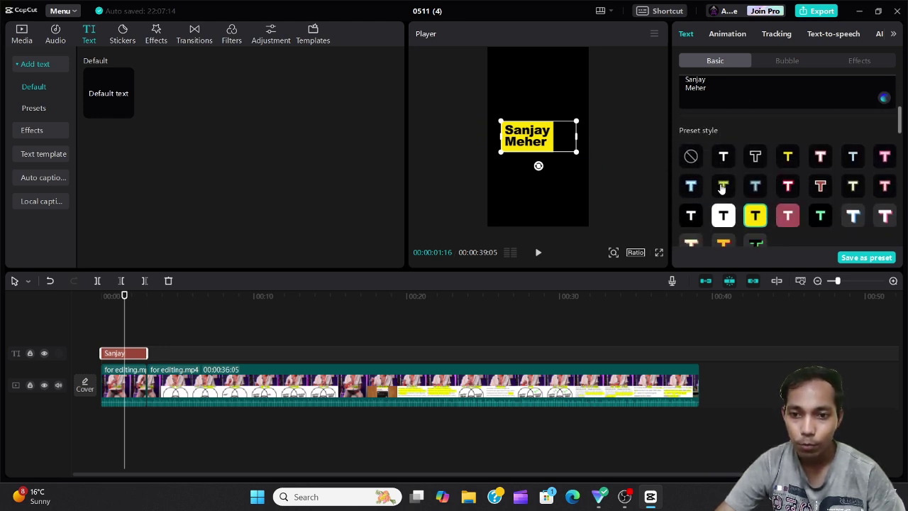
pyautogui.click(690, 151)
# Step: Colour the title text plain yellow (FBE92C)
pyautogui.scroll(-5, 731, 174)
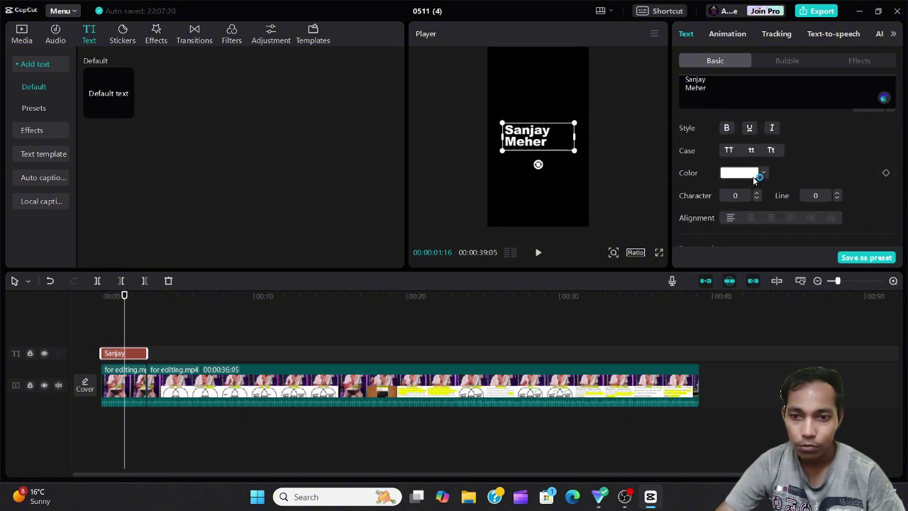
pyautogui.click(753, 177)
pyautogui.click(829, 150)
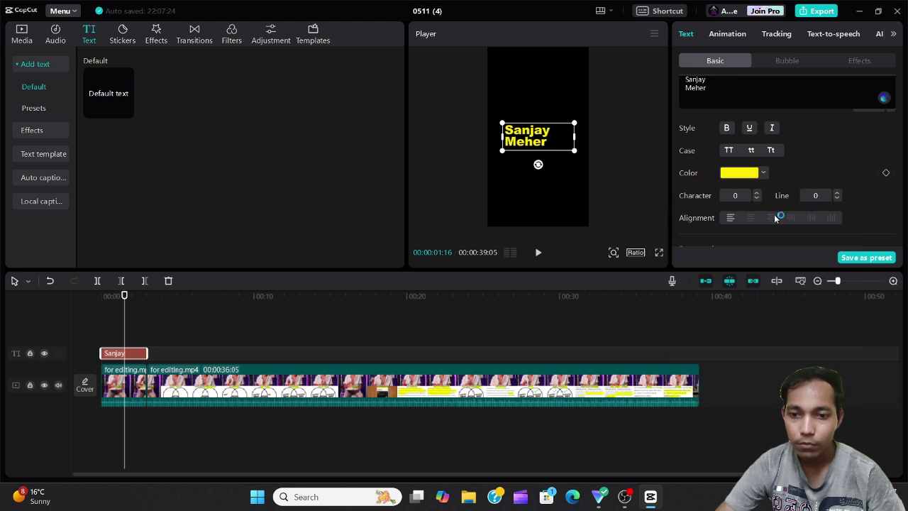
pyautogui.scroll(-5, 773, 220)
pyautogui.scroll(-3, 767, 222)
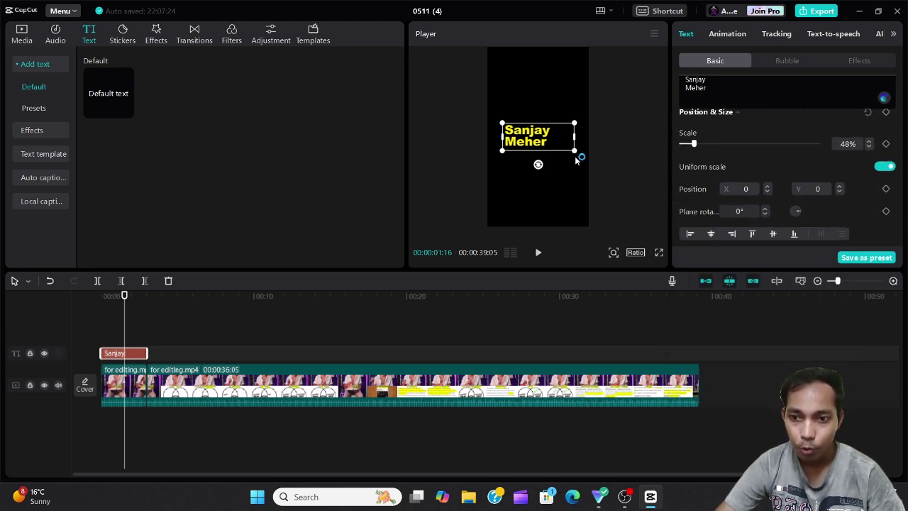
# Step: Nudge the title's position and scale to 48%, keeping rotation at 0°
pyautogui.moveTo(546, 147)
pyautogui.mouseDown()
pyautogui.moveTo(535, 103)
pyautogui.moveTo(542, 79)
pyautogui.moveTo(563, 134)
pyautogui.moveTo(545, 162)
pyautogui.mouseUp()
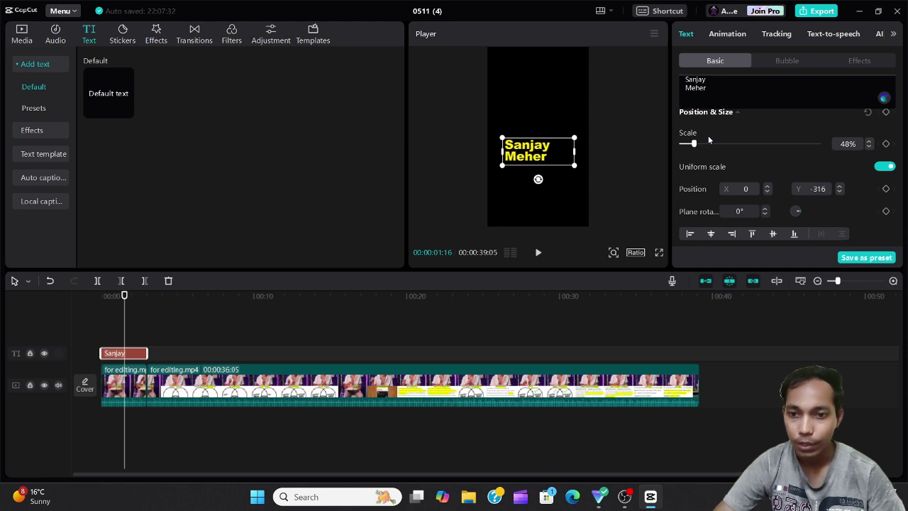
pyautogui.moveTo(697, 143)
pyautogui.mouseDown()
pyautogui.moveTo(741, 145)
pyautogui.moveTo(699, 147)
pyautogui.mouseUp()
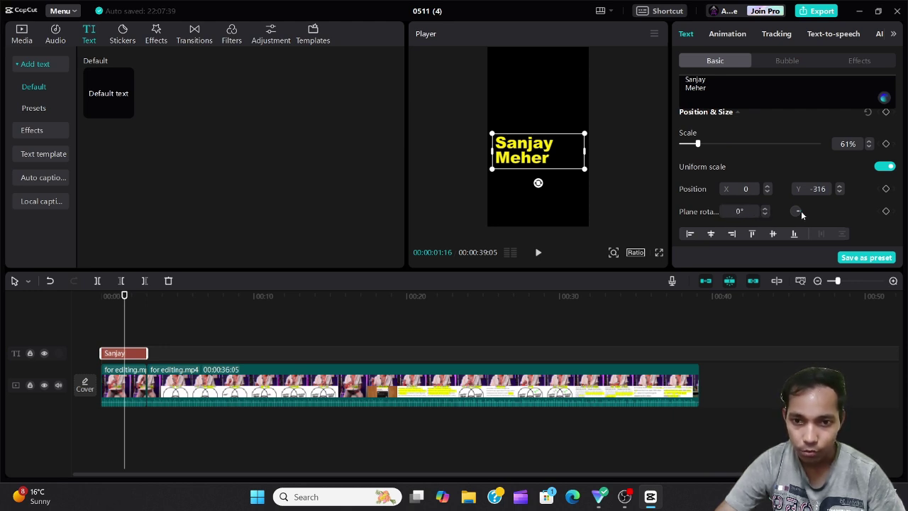
pyautogui.moveTo(801, 211); pyautogui.dragTo(805, 215)
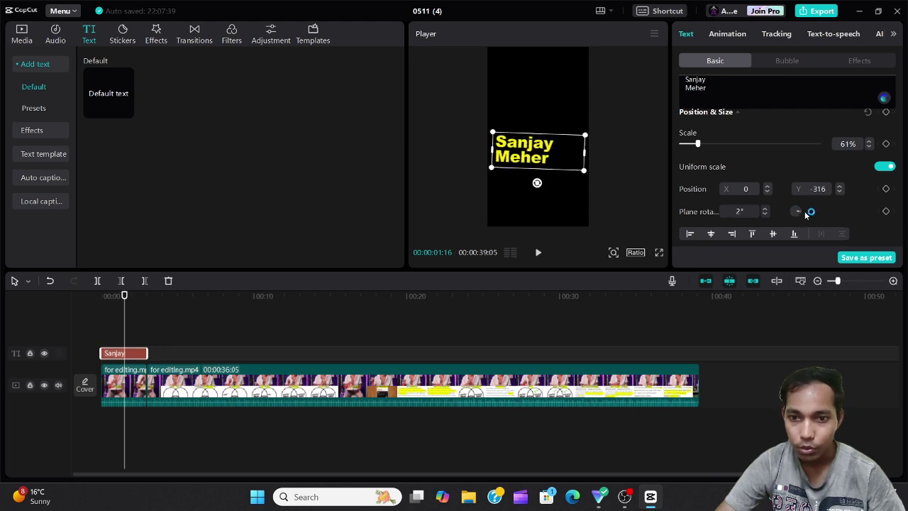
pyautogui.click(746, 212)
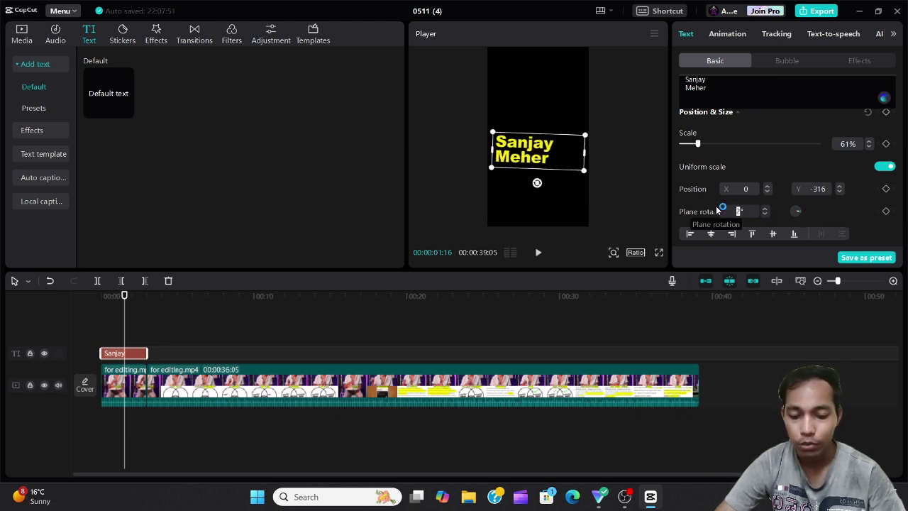
pyautogui.write('0')
pyautogui.press('Return')
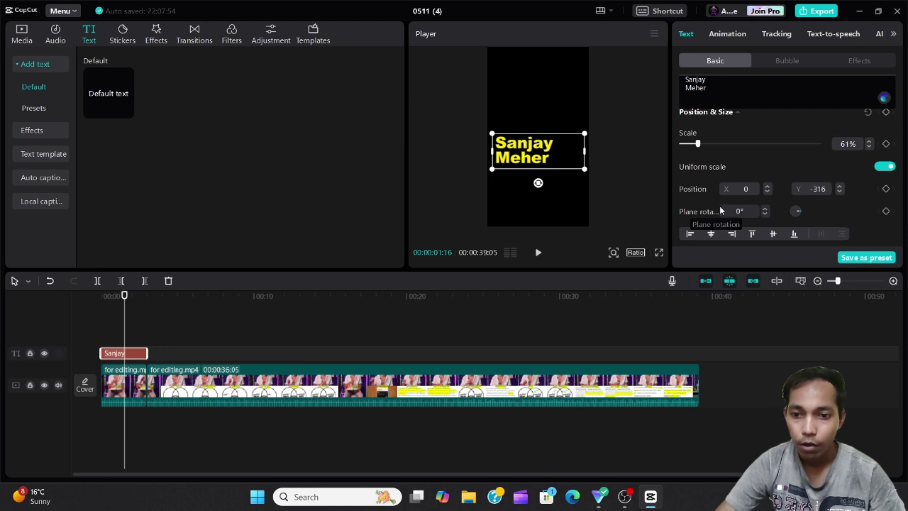
# Step: Align the title right and vertically centred, at X 93, Y 0
pyautogui.scroll(-1, 719, 205)
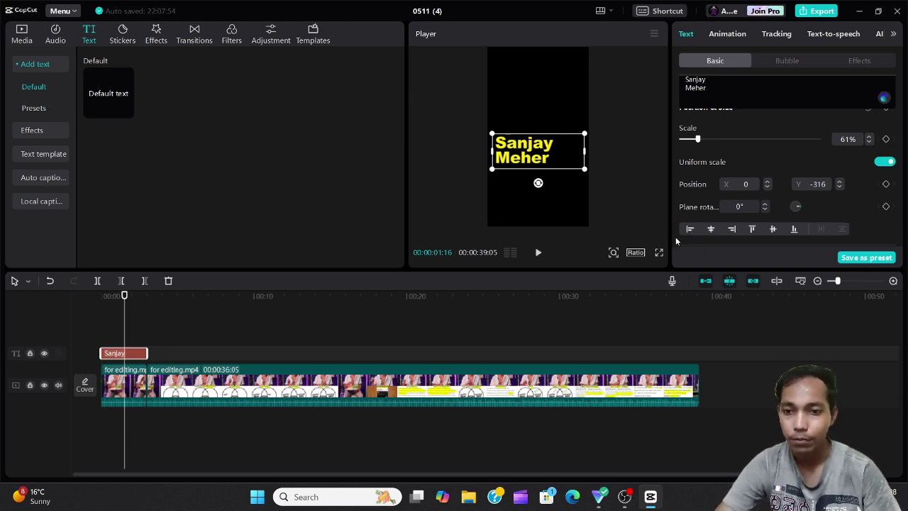
pyautogui.click(692, 230)
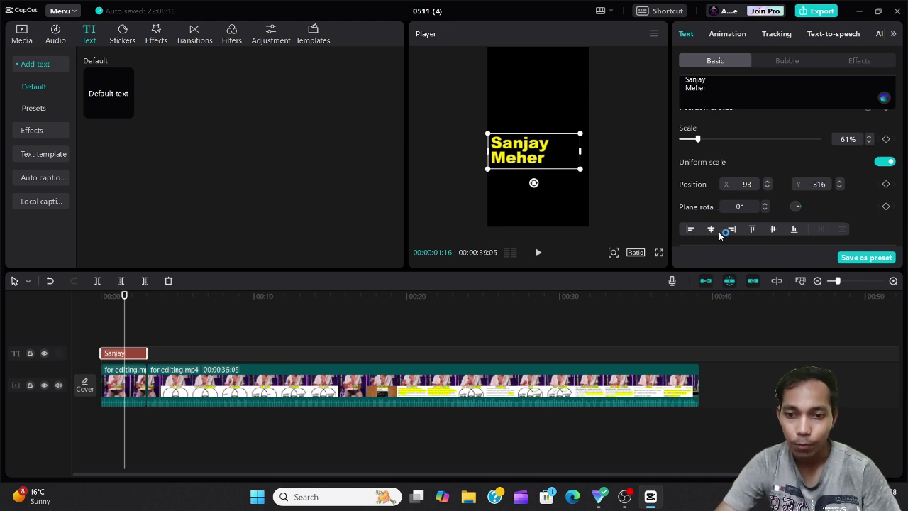
pyautogui.click(711, 229)
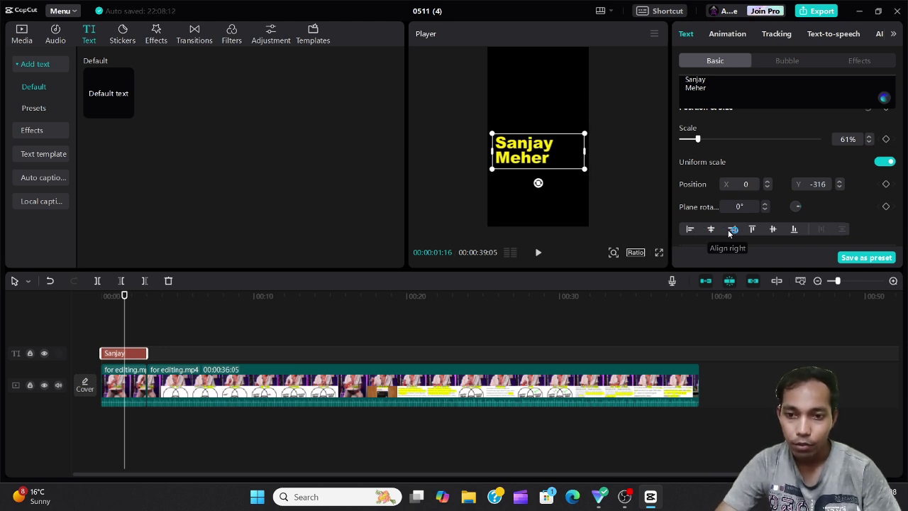
pyautogui.click(730, 229)
pyautogui.click(751, 230)
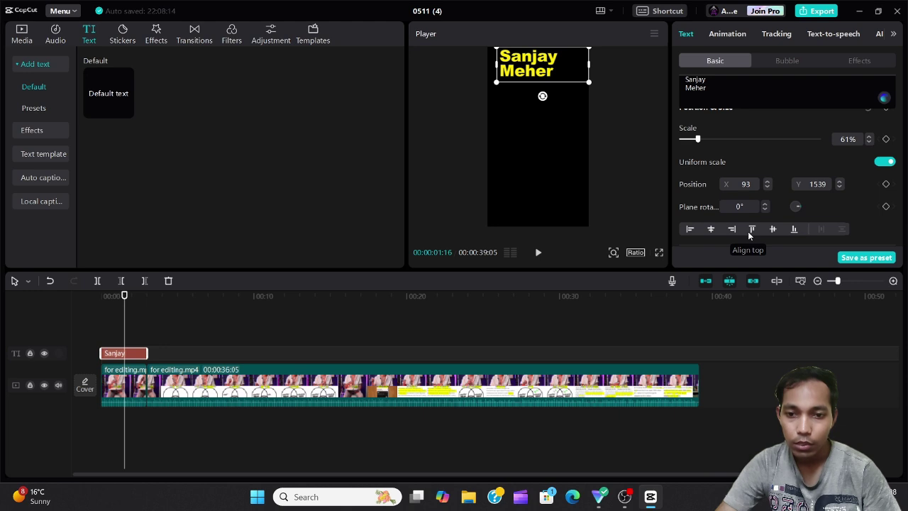
pyautogui.click(769, 229)
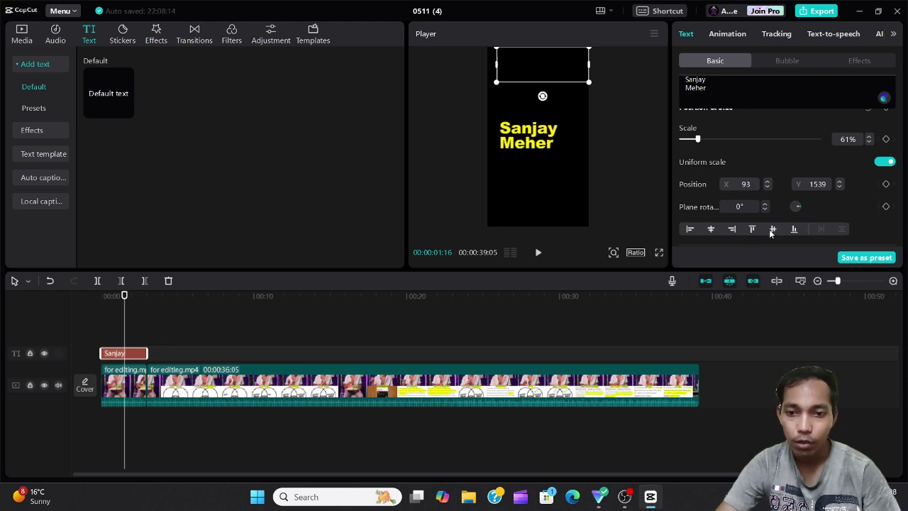
pyautogui.click(797, 232)
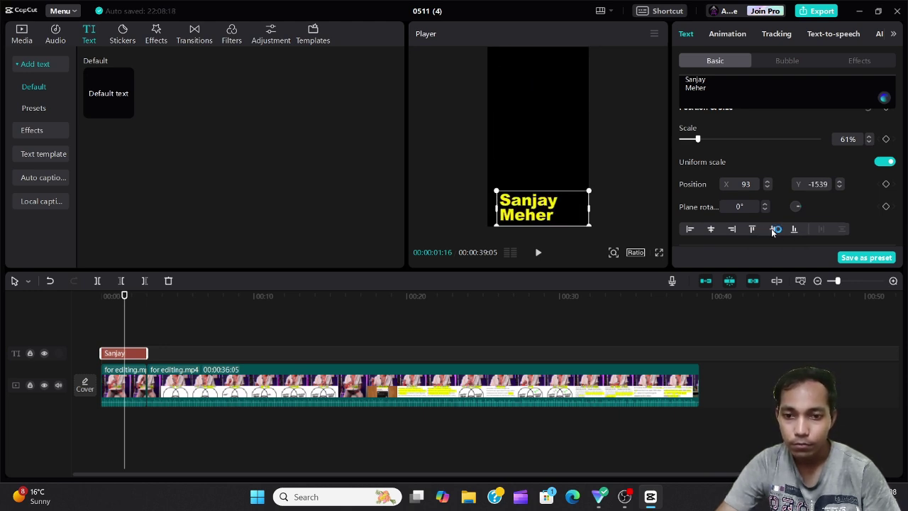
pyautogui.click(773, 229)
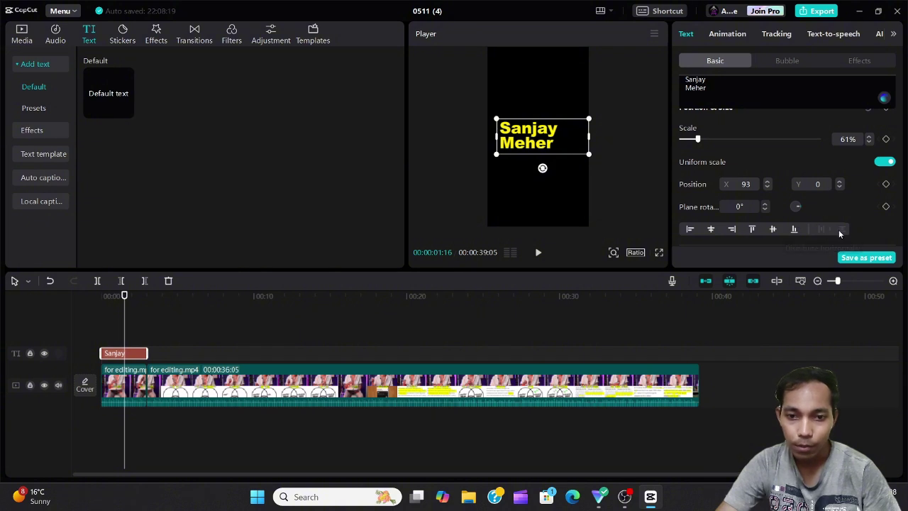
# Step: Test the opacity slider, then enable a white stroke with thickness 0
pyautogui.scroll(-3, 708, 208)
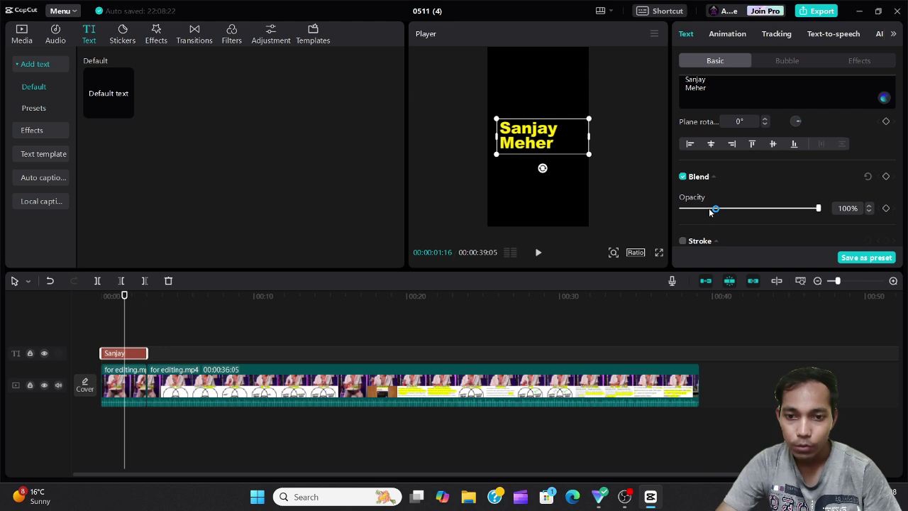
pyautogui.scroll(-2, 709, 210)
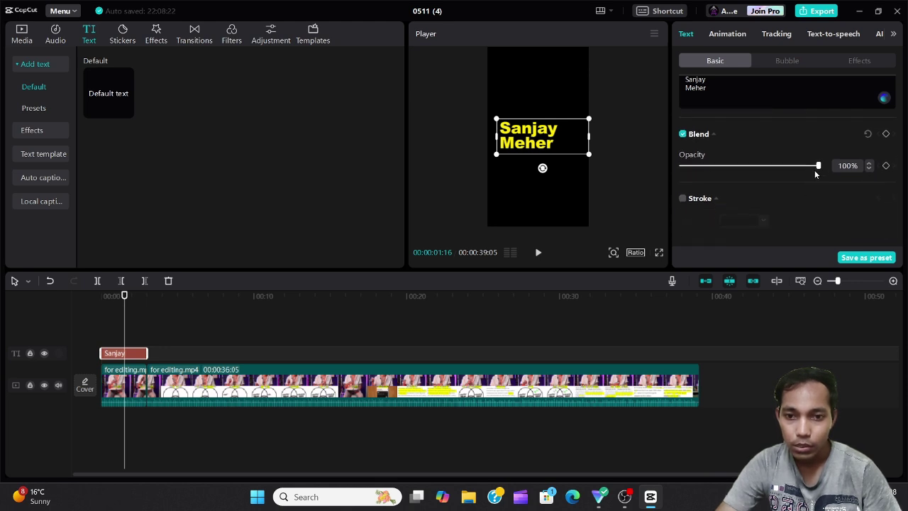
pyautogui.moveTo(818, 167)
pyautogui.mouseDown()
pyautogui.moveTo(681, 170)
pyautogui.moveTo(833, 180)
pyautogui.moveTo(814, 177)
pyautogui.mouseUp()
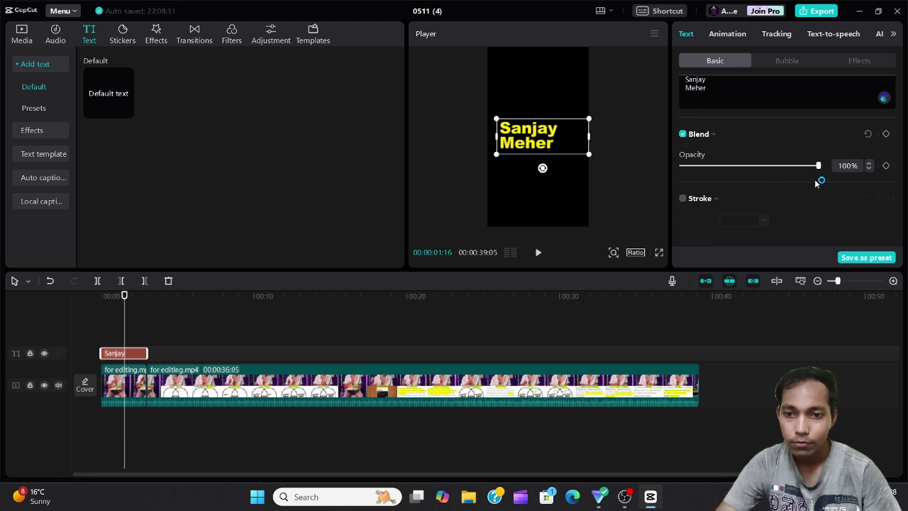
pyautogui.scroll(-1, 728, 172)
pyautogui.scroll(-1, 728, 171)
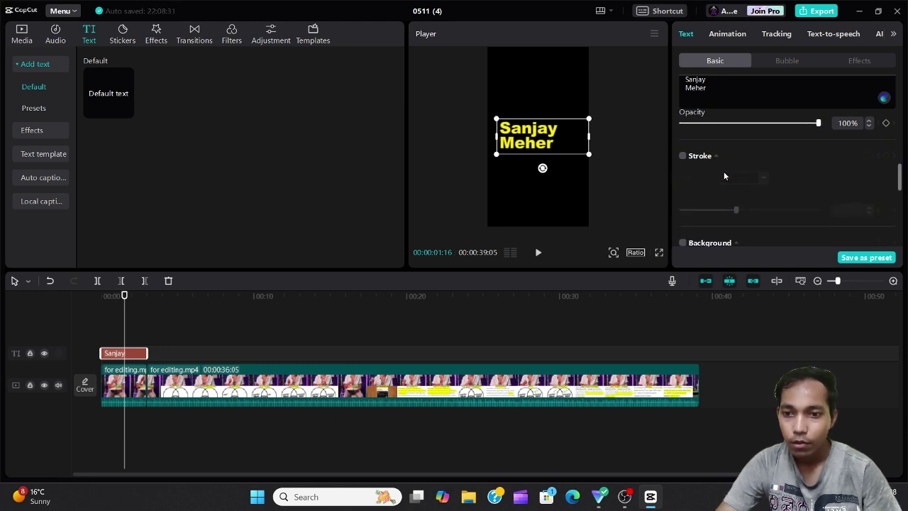
pyautogui.click(681, 156)
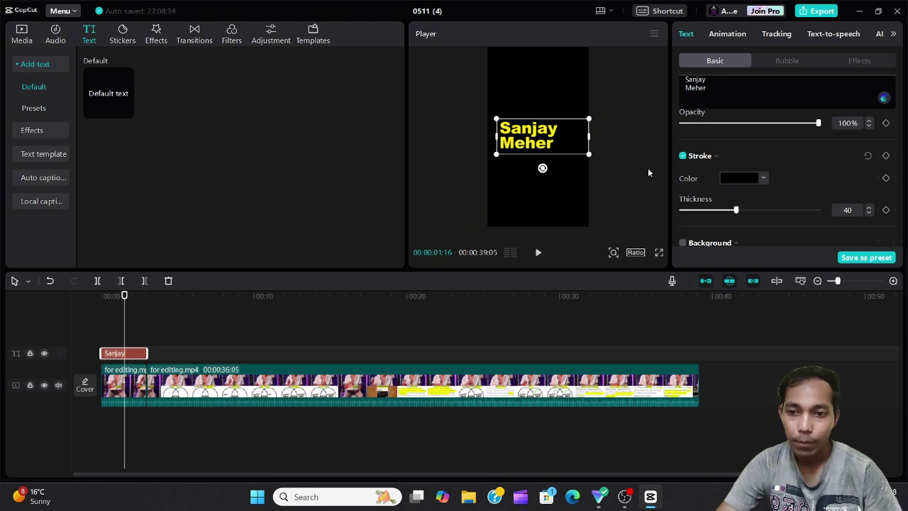
pyautogui.click(757, 180)
pyautogui.moveTo(736, 200); pyautogui.dragTo(657, 166)
pyautogui.click(776, 166)
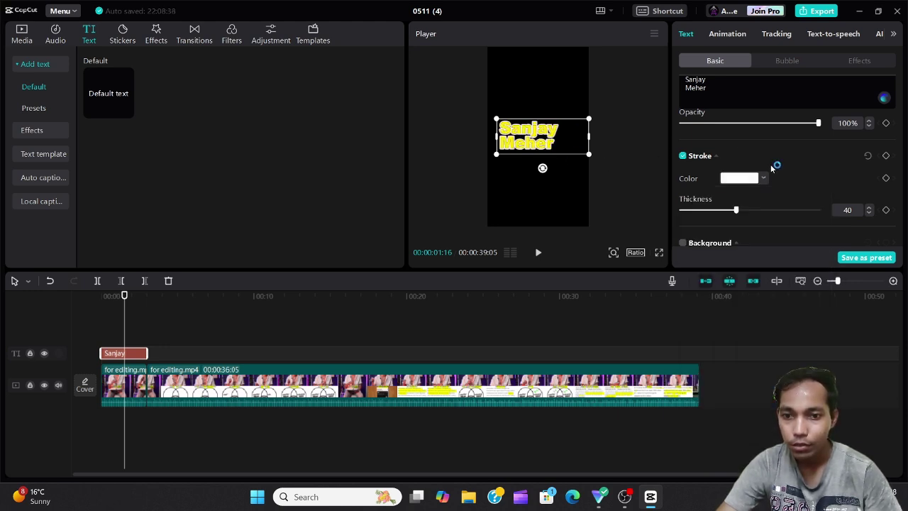
pyautogui.moveTo(737, 210)
pyautogui.mouseDown()
pyautogui.moveTo(807, 224)
pyautogui.moveTo(678, 225)
pyautogui.moveTo(864, 227)
pyautogui.moveTo(680, 212)
pyautogui.mouseUp()
# Step: Turn on the title's background using the first style
pyautogui.scroll(-1, 680, 233)
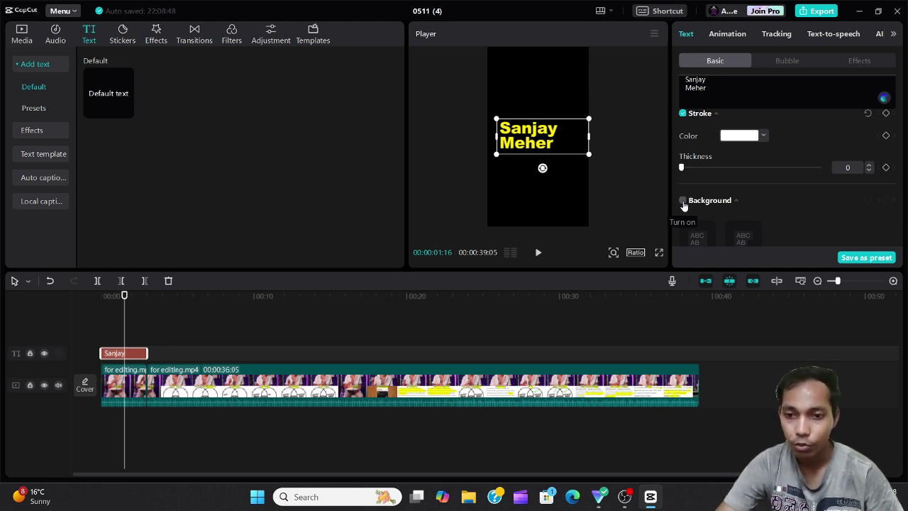
pyautogui.click(684, 203)
pyautogui.scroll(-1, 766, 205)
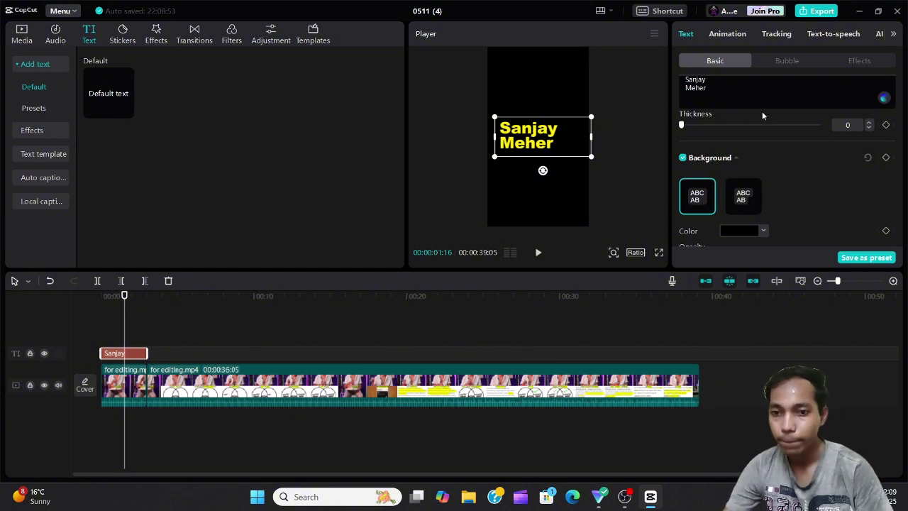
# Step: Add 'Video Editing' as a third line, scale the title down and centre-align its lines
pyautogui.write('Video ')
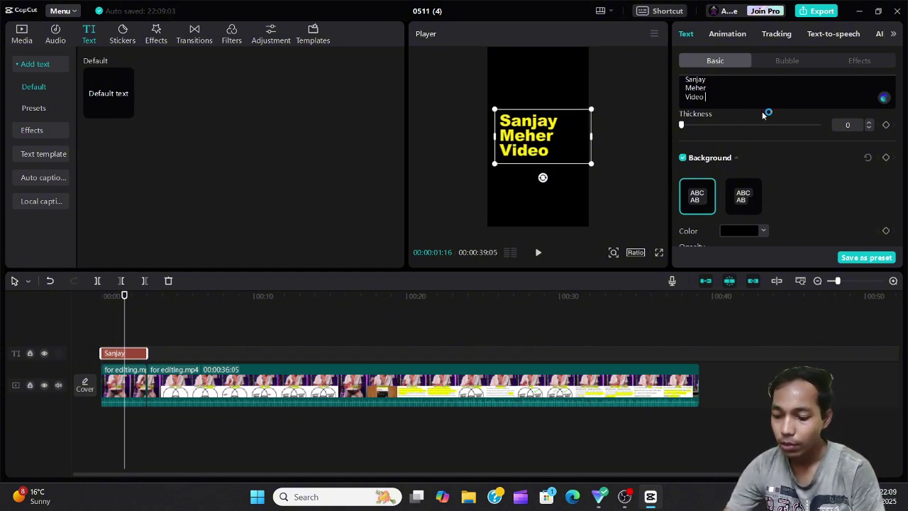
pyautogui.write('Editi')
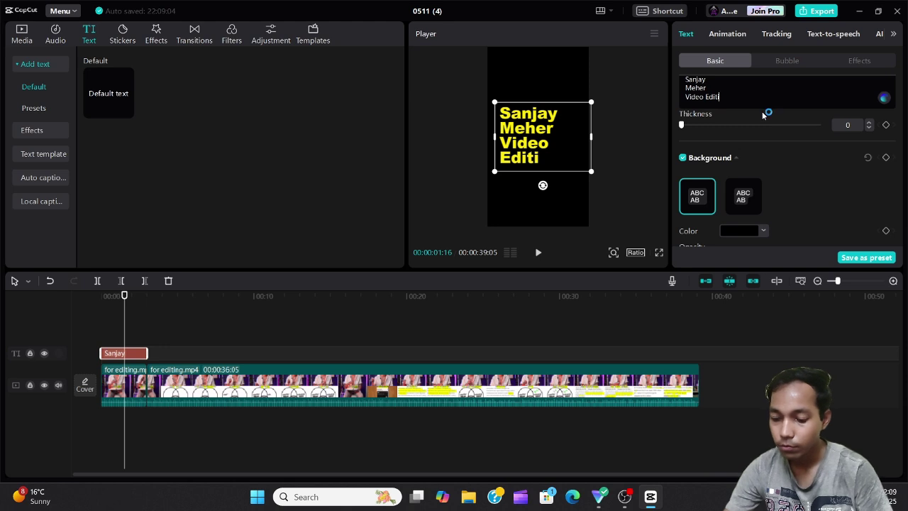
pyautogui.write('ng')
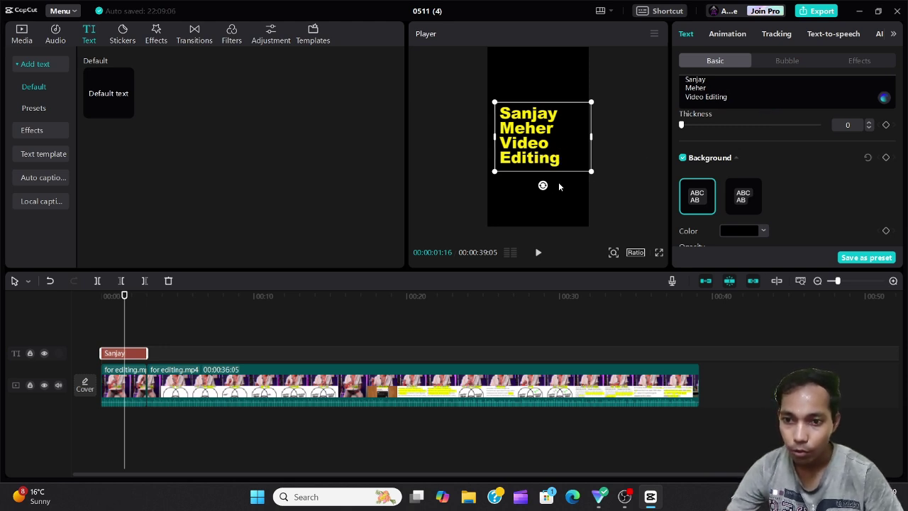
pyautogui.moveTo(591, 171); pyautogui.dragTo(588, 135)
pyautogui.scroll(10, 775, 138)
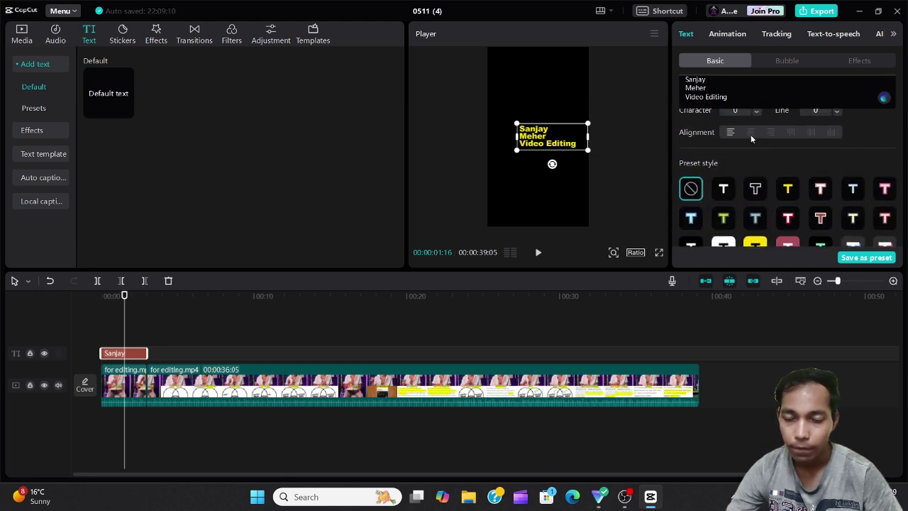
pyautogui.click(750, 133)
pyautogui.scroll(-6, 754, 184)
pyautogui.scroll(-5, 754, 200)
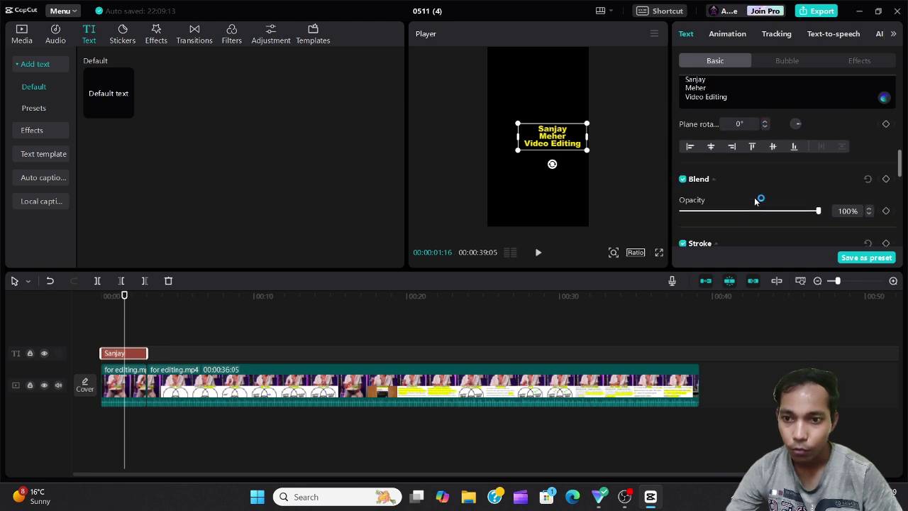
pyautogui.moveTo(571, 145); pyautogui.dragTo(544, 149)
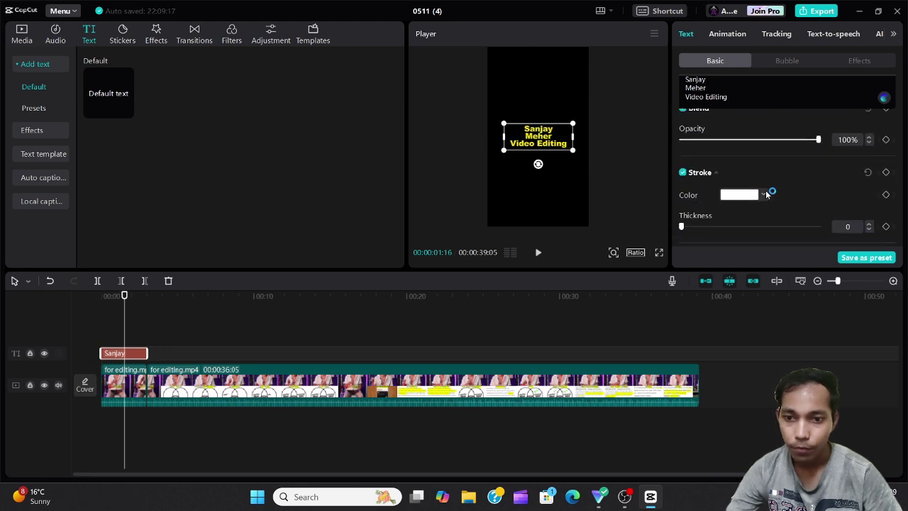
pyautogui.scroll(-3, 730, 183)
# Step: Make the title background white, then switch to the second background style
pyautogui.click(741, 188)
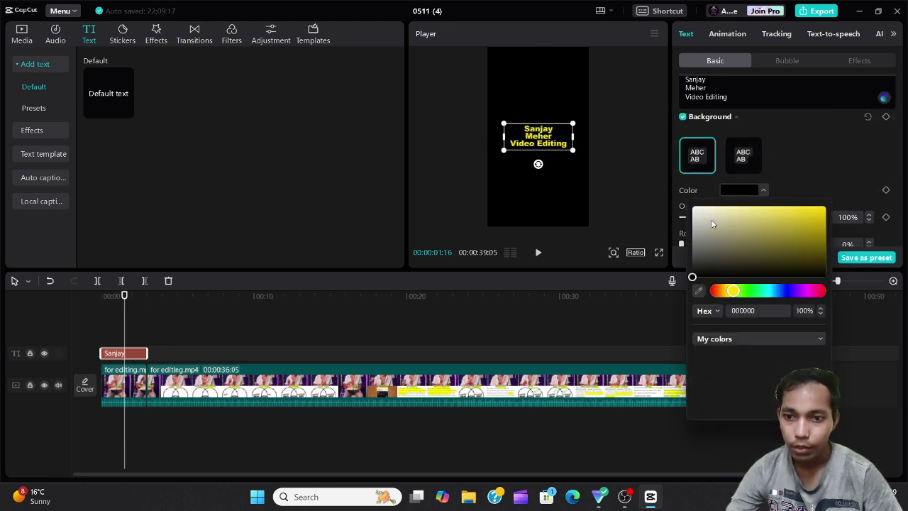
pyautogui.click(710, 219)
pyautogui.click(602, 168)
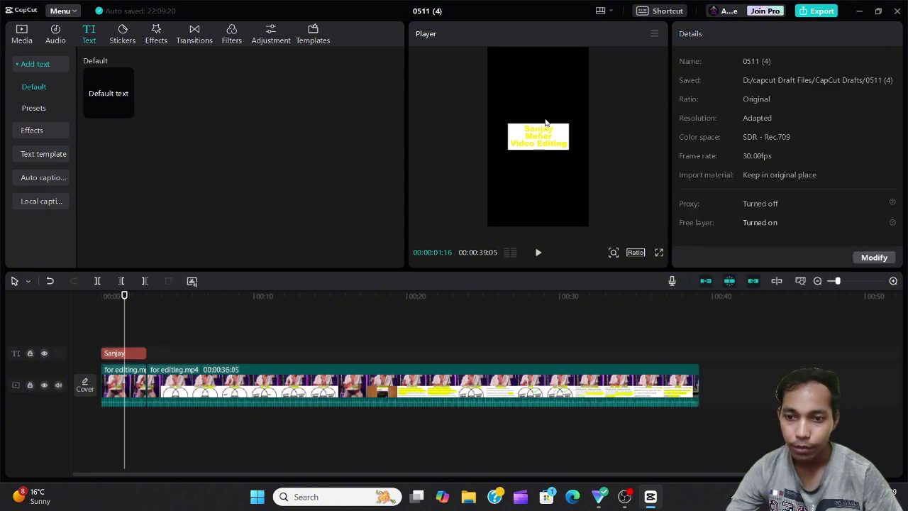
pyautogui.click(537, 141)
pyautogui.scroll(-6, 763, 212)
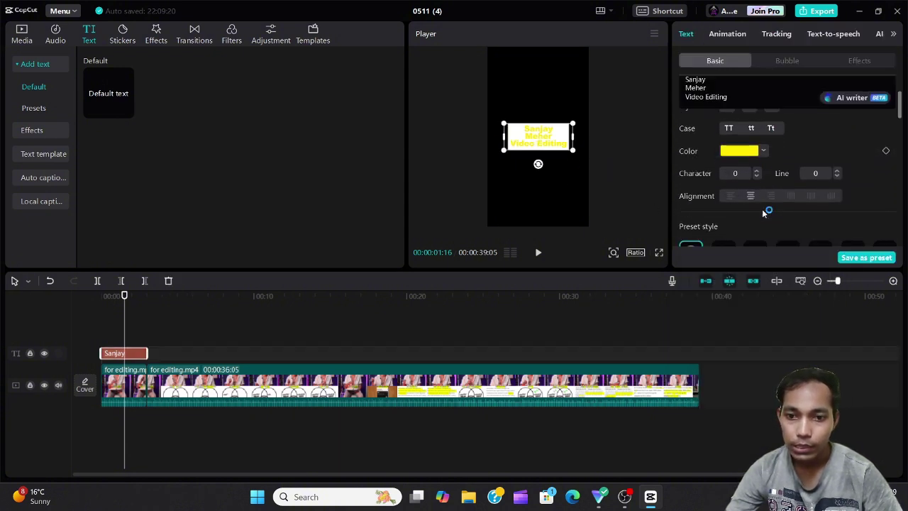
pyautogui.scroll(-6, 762, 213)
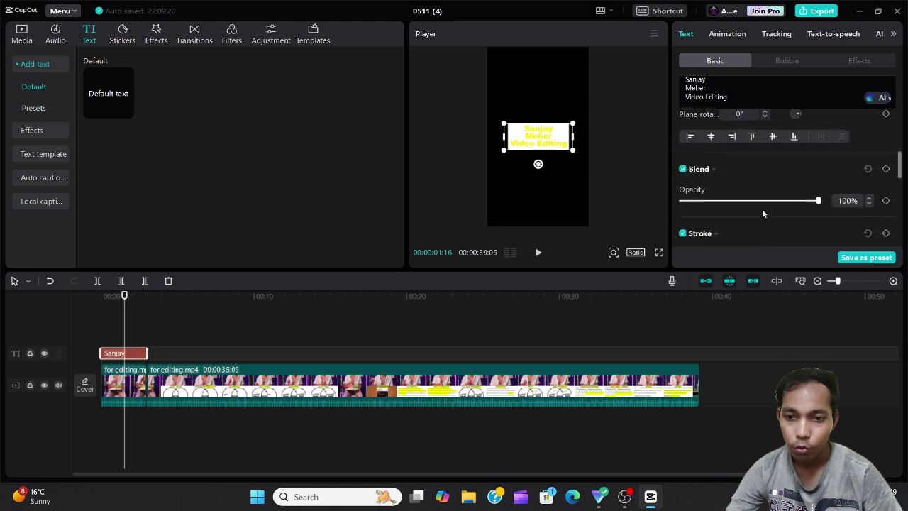
pyautogui.scroll(-4, 760, 209)
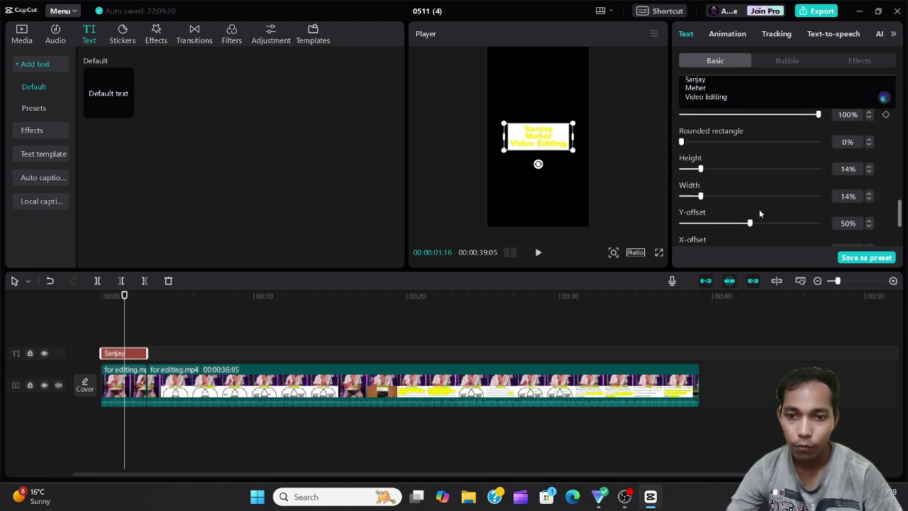
pyautogui.scroll(2, 759, 209)
pyautogui.click(741, 165)
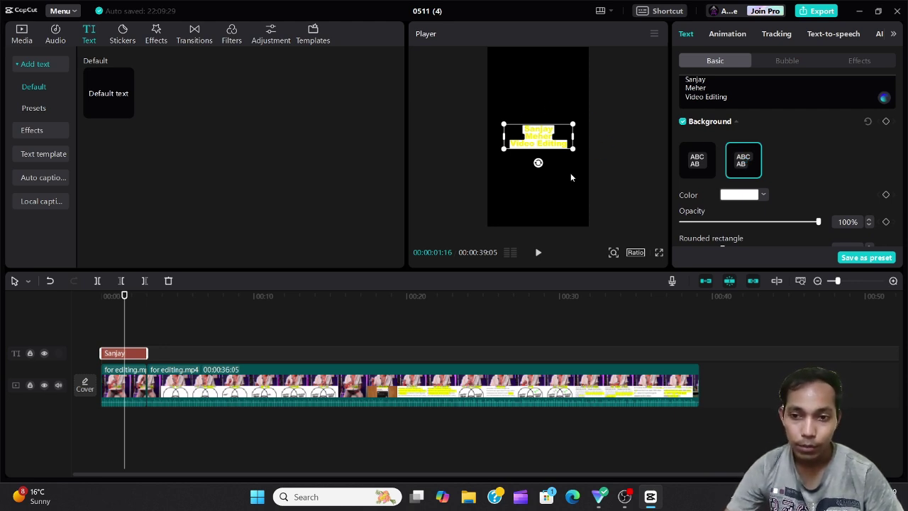
# Step: Colour the title background vivid blue at 100% opacity
pyautogui.scroll(-1, 722, 152)
pyautogui.click(741, 152)
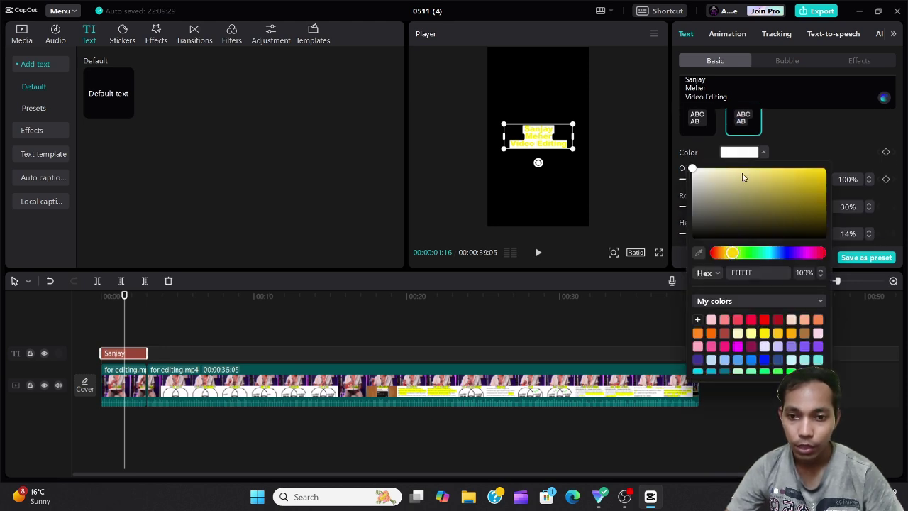
pyautogui.moveTo(780, 252); pyautogui.dragTo(783, 252)
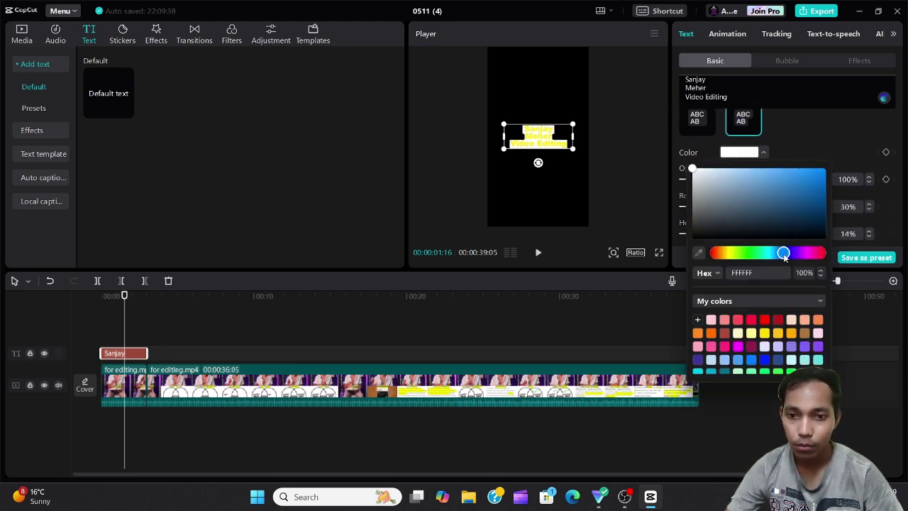
pyautogui.click(805, 194)
pyautogui.moveTo(818, 178); pyautogui.dragTo(844, 139)
pyautogui.click(836, 163)
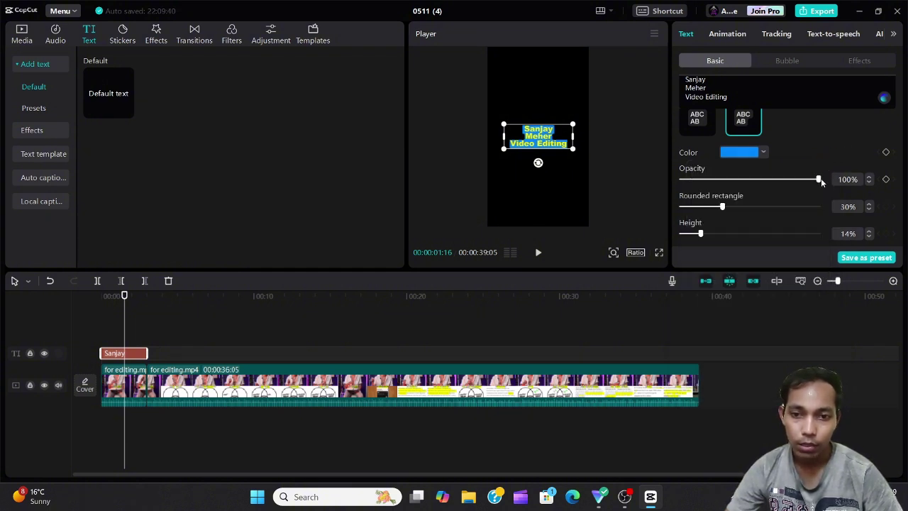
pyautogui.moveTo(821, 178); pyautogui.dragTo(842, 174)
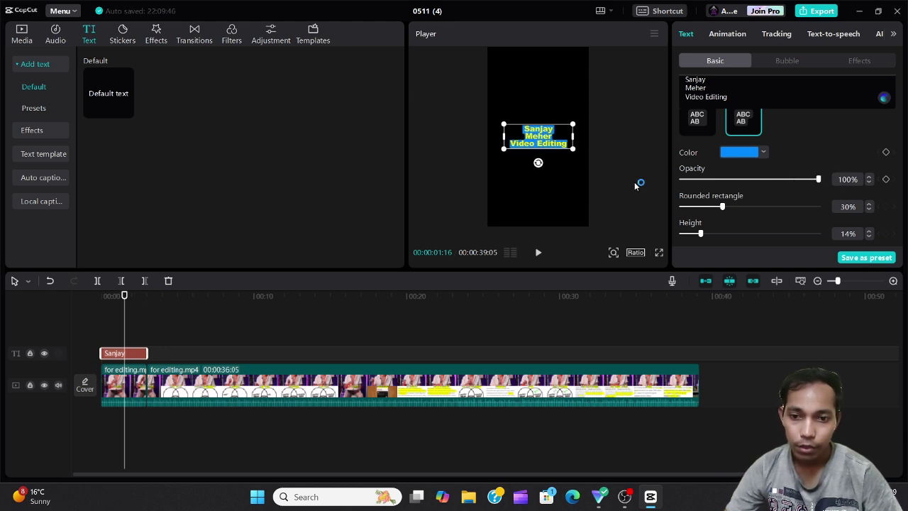
# Step: Set the background's rounded rectangle to 0% and check it in full-screen preview
pyautogui.moveTo(722, 206); pyautogui.dragTo(678, 210)
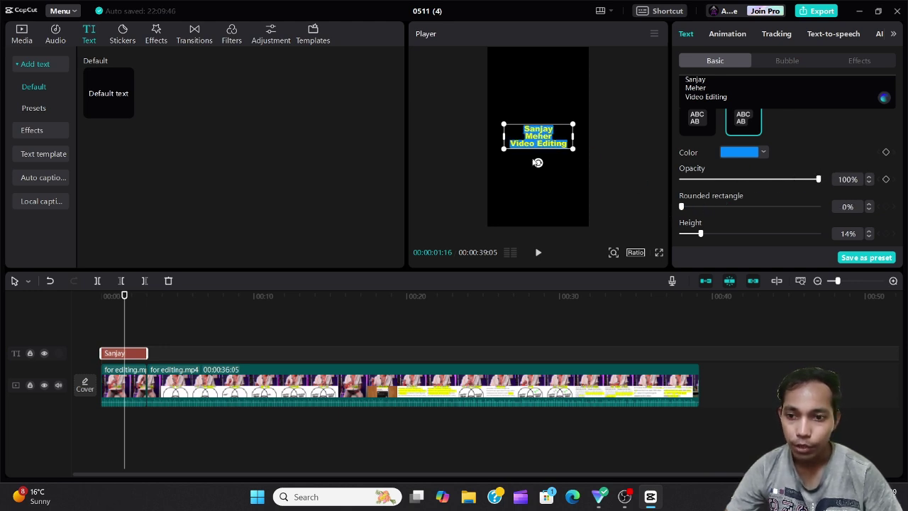
pyautogui.click(659, 252)
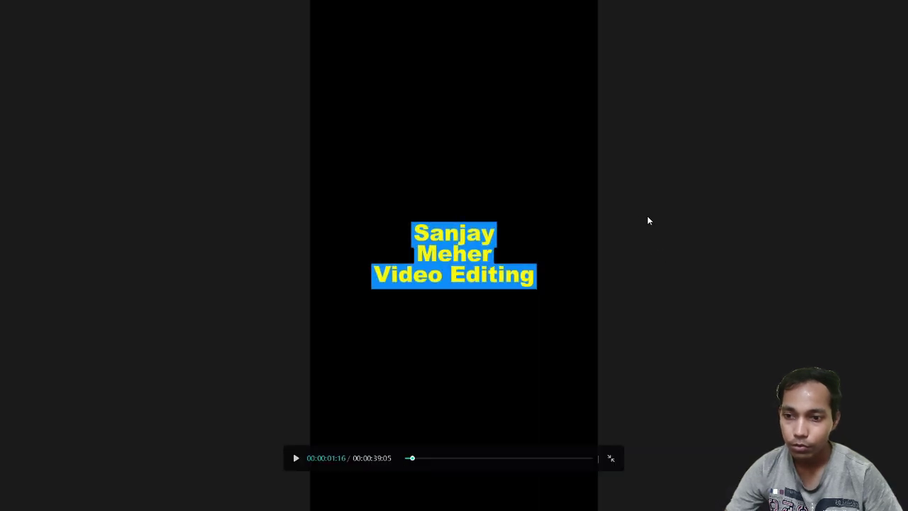
pyautogui.press('Escape')
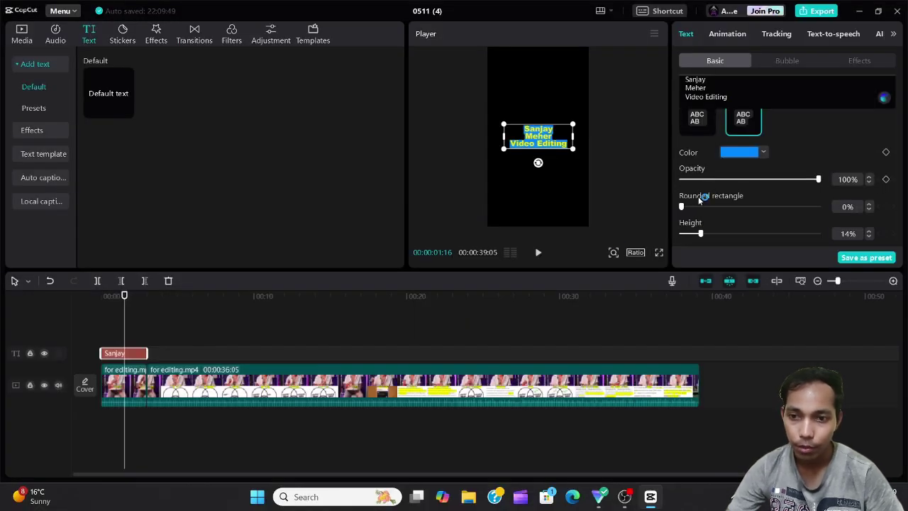
# Step: Try fully rounded corners, a different height and width, and shifted offsets on the title background
pyautogui.moveTo(681, 206); pyautogui.dragTo(868, 206)
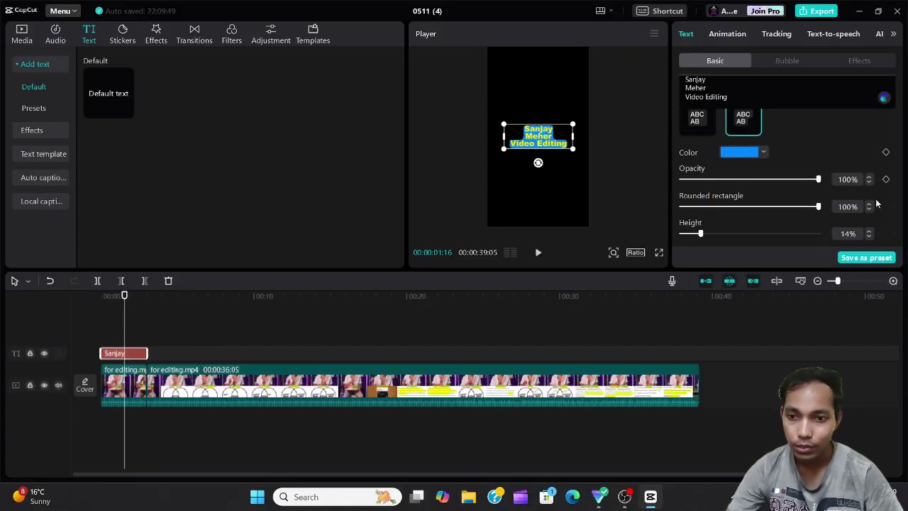
pyautogui.click(658, 252)
pyautogui.press('Escape')
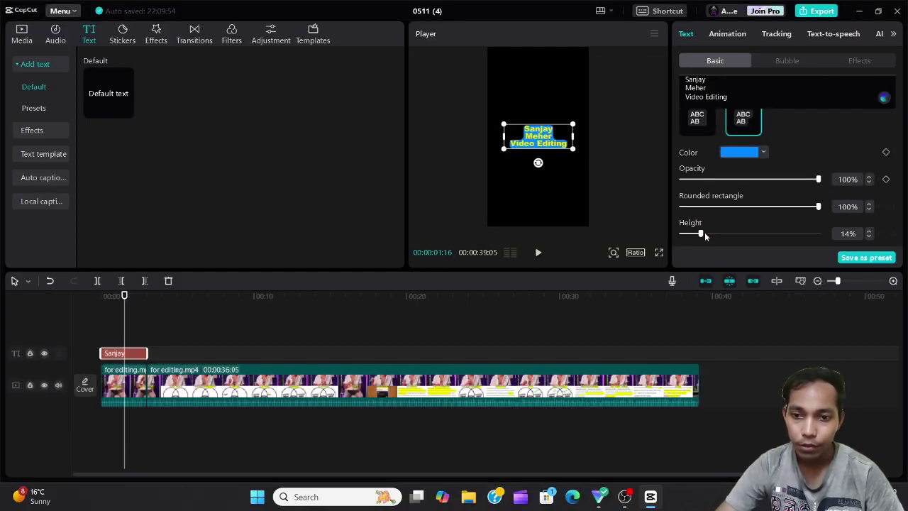
pyautogui.moveTo(701, 233); pyautogui.dragTo(751, 217)
pyautogui.scroll(-1, 714, 207)
pyautogui.scroll(-1, 767, 216)
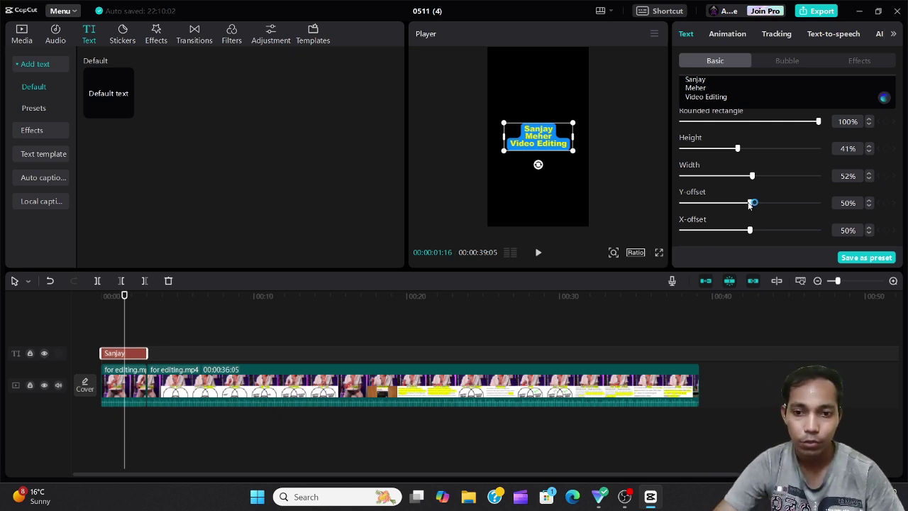
pyautogui.moveTo(750, 203); pyautogui.dragTo(710, 203)
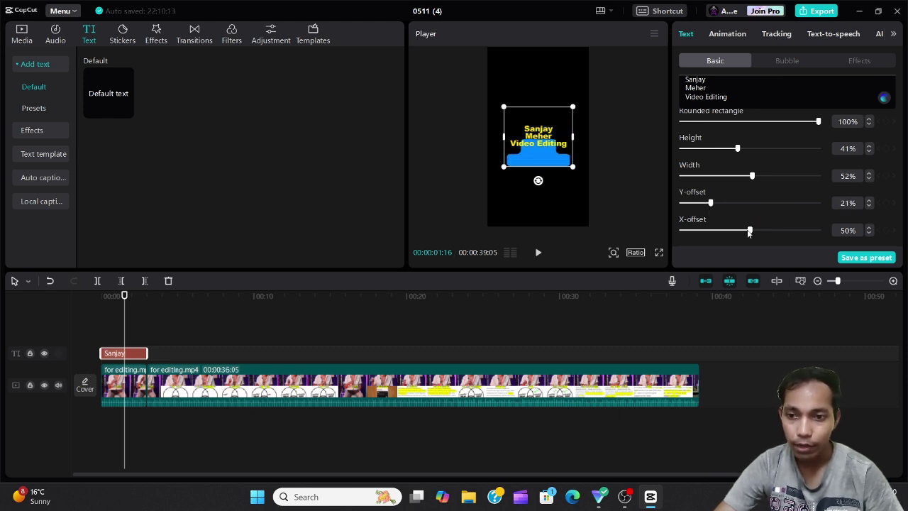
pyautogui.moveTo(749, 233); pyautogui.dragTo(769, 231)
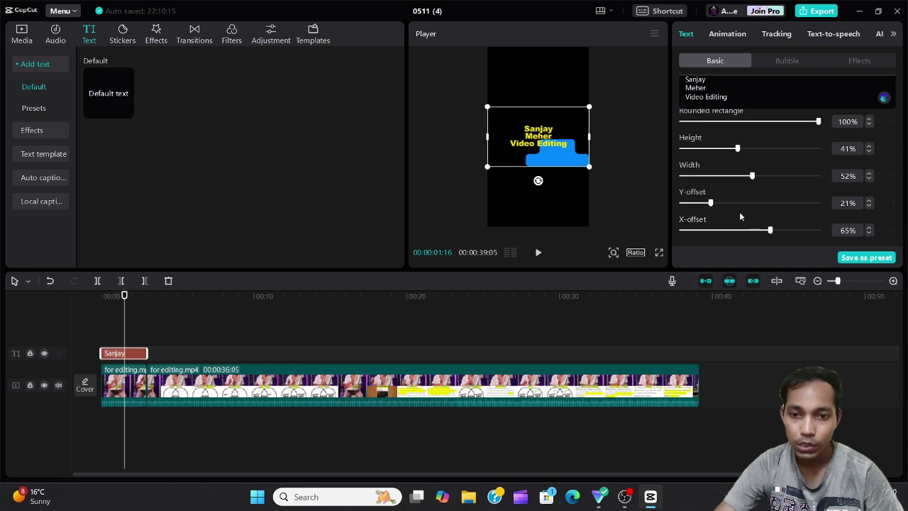
pyautogui.scroll(5, 801, 203)
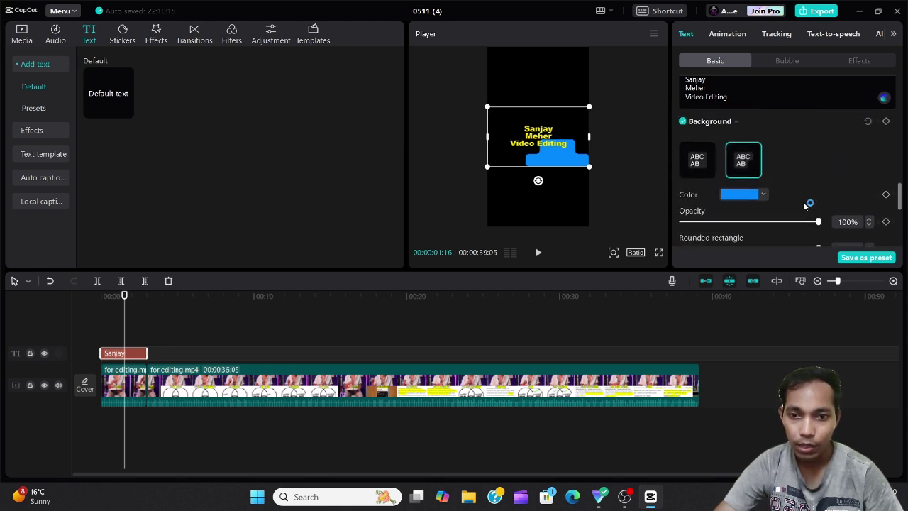
# Step: Reset the title background to defaults and reapply the boxed style in blue at 100% opacity
pyautogui.click(867, 164)
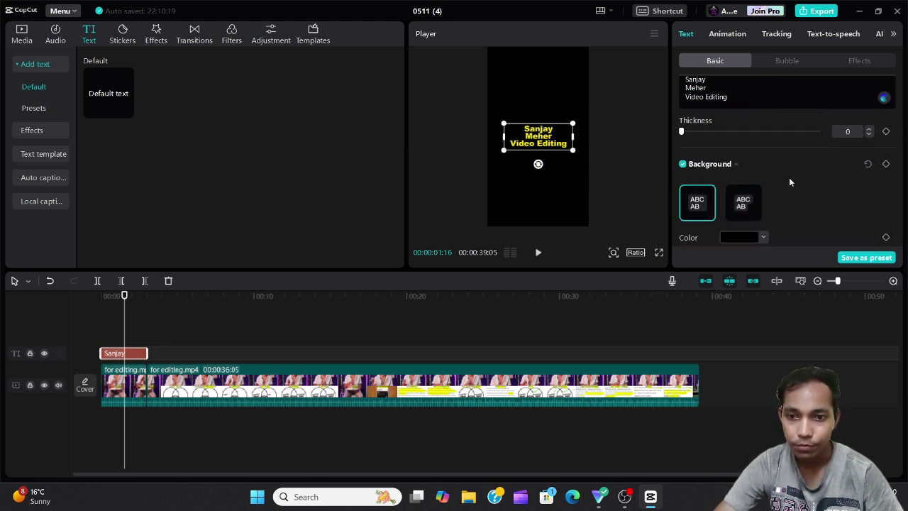
pyautogui.click(752, 204)
pyautogui.scroll(-3, 749, 202)
pyautogui.click(746, 196)
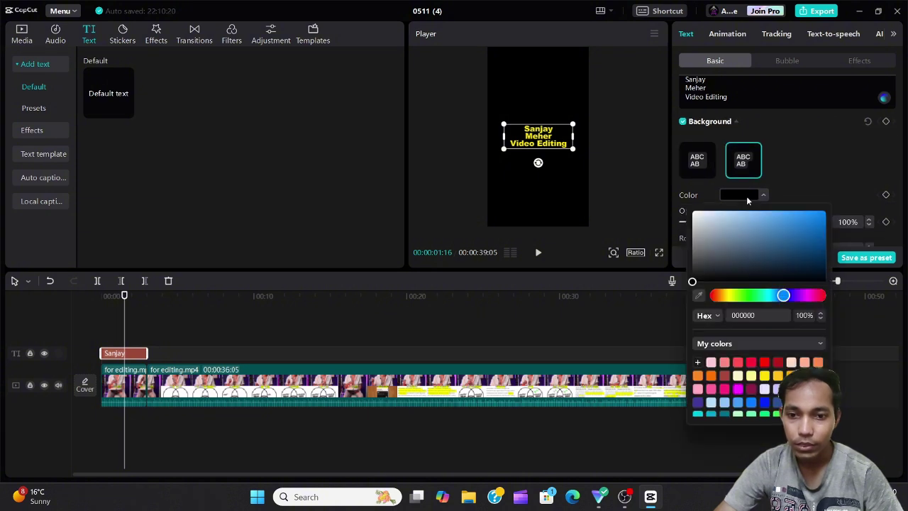
pyautogui.click(823, 170)
pyautogui.scroll(-5, 824, 220)
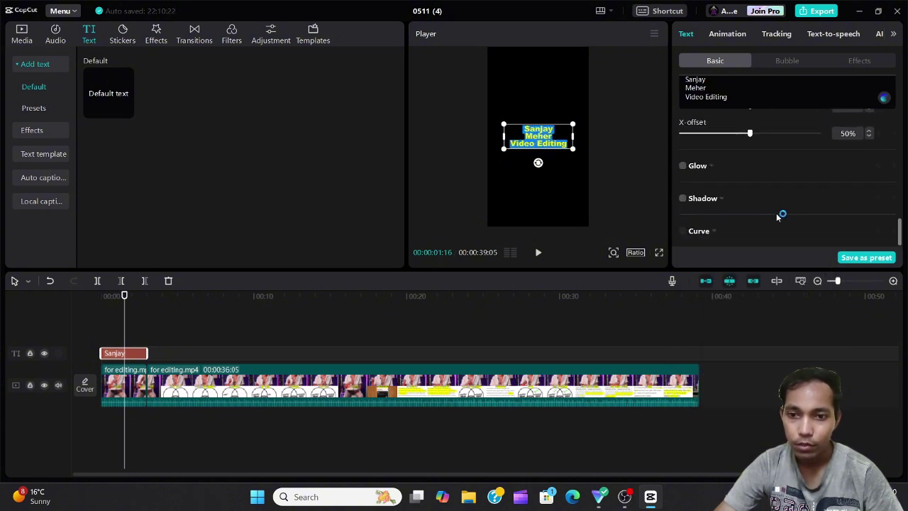
pyautogui.scroll(5, 750, 181)
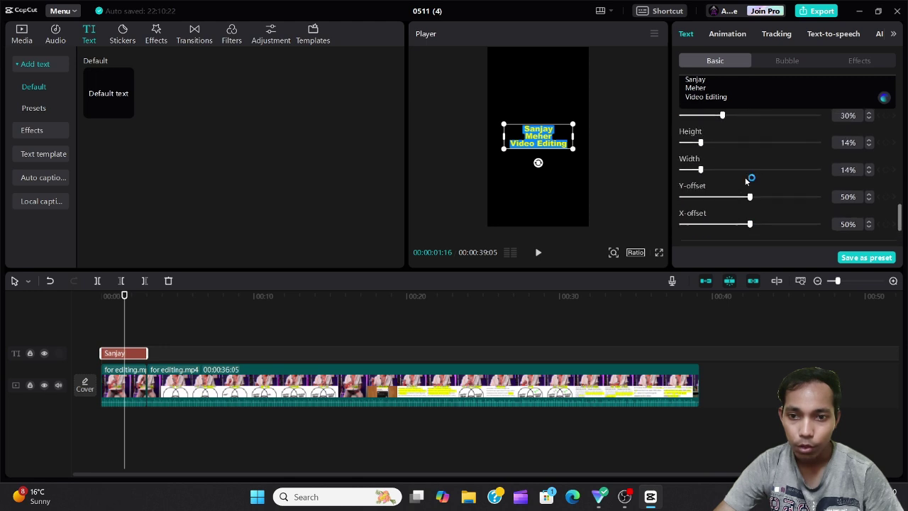
pyautogui.scroll(1, 749, 182)
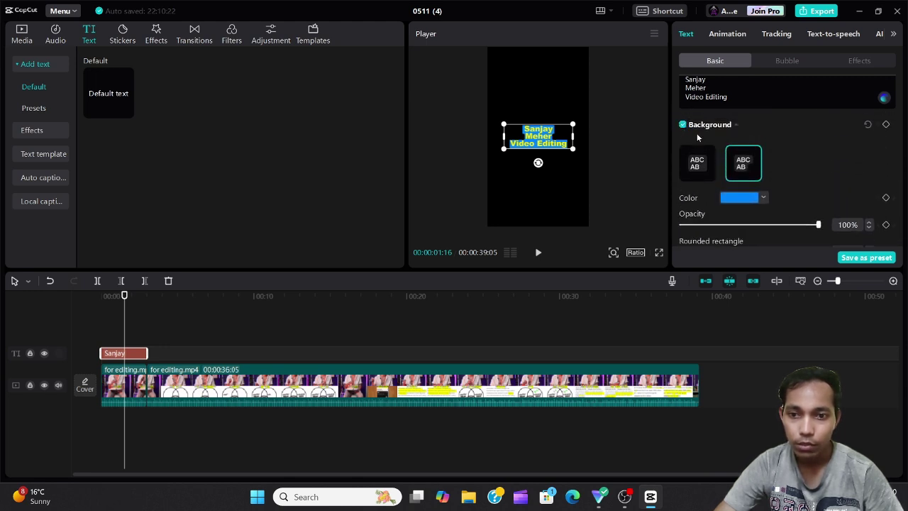
# Step: Turn off the title background and add a glow using the second preset style
pyautogui.click(683, 126)
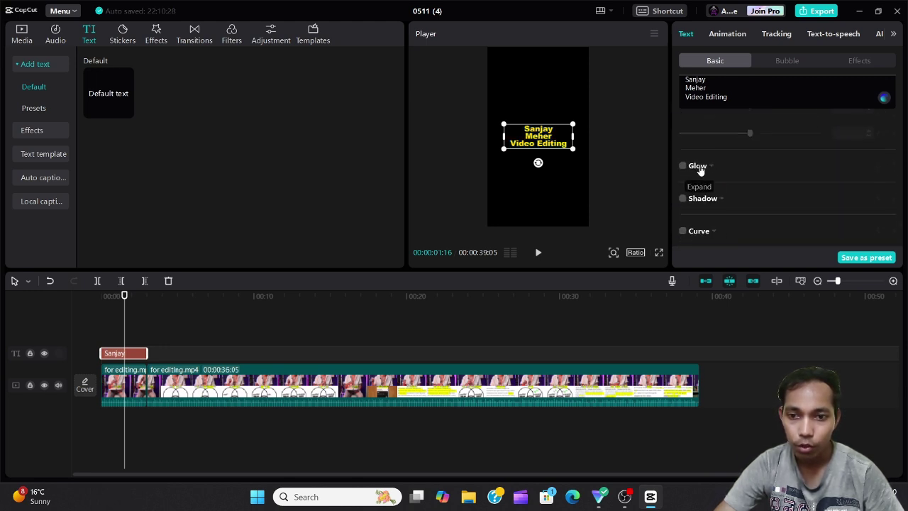
pyautogui.click(682, 166)
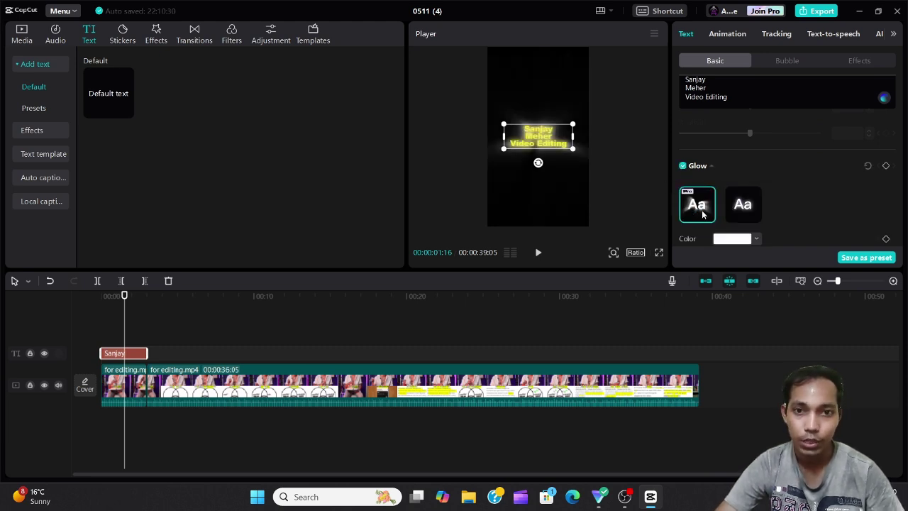
pyautogui.click(743, 204)
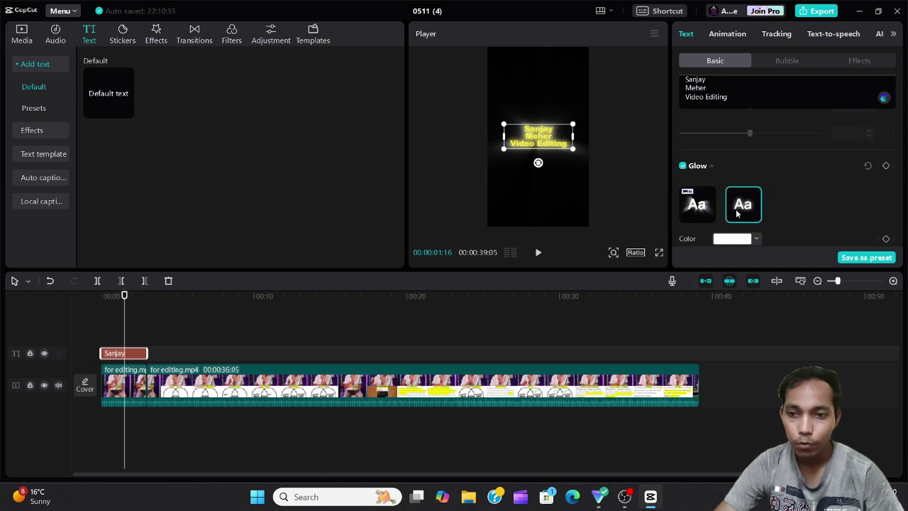
pyautogui.scroll(-1, 777, 199)
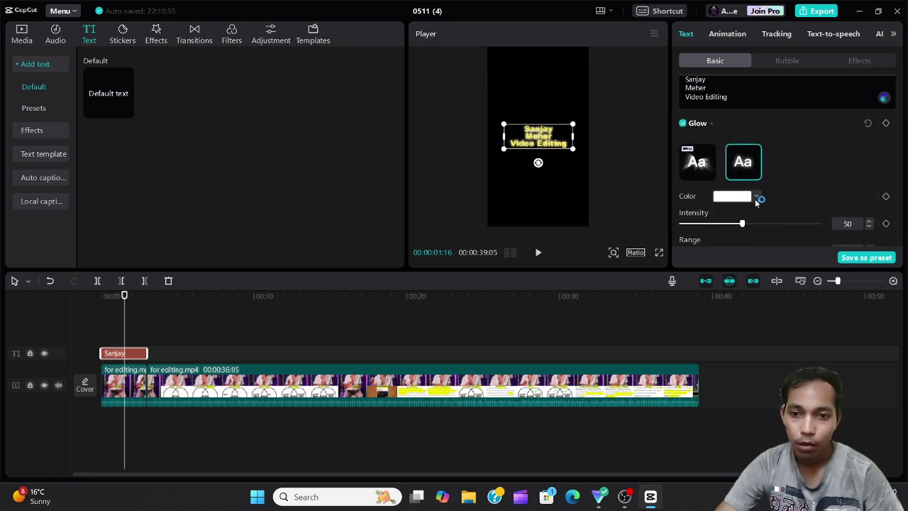
# Step: Try a pure red glow at intensity 100, then switch the glow off again
pyautogui.click(755, 196)
pyautogui.moveTo(754, 245); pyautogui.dragTo(819, 192)
pyautogui.click(806, 174)
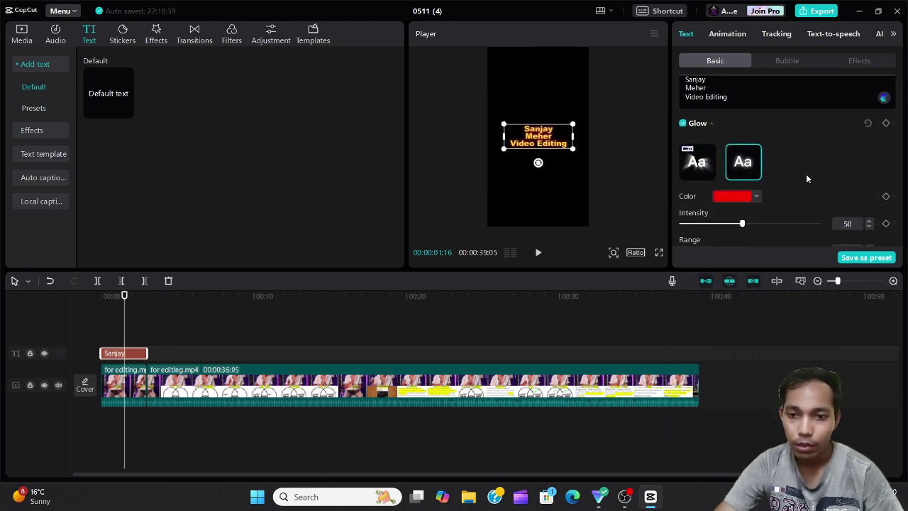
pyautogui.moveTo(745, 225); pyautogui.dragTo(823, 208)
pyautogui.scroll(-2, 737, 219)
pyautogui.moveTo(715, 183); pyautogui.dragTo(823, 186)
pyautogui.scroll(-1, 765, 210)
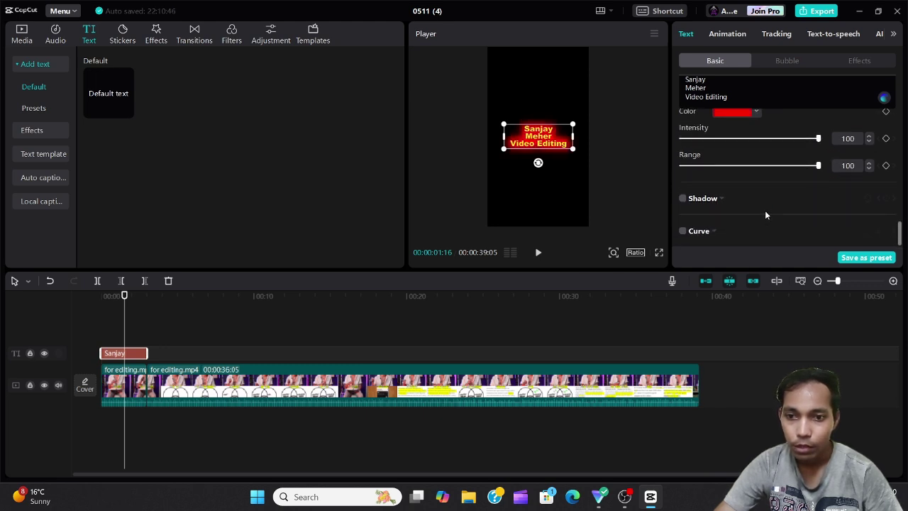
pyautogui.scroll(5, 731, 195)
pyautogui.scroll(1, 730, 183)
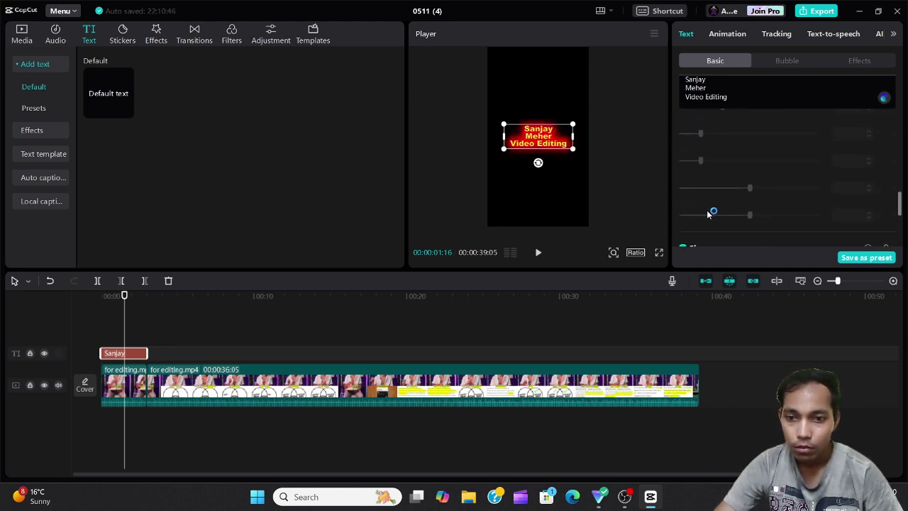
pyautogui.click(682, 205)
pyautogui.scroll(-4, 745, 208)
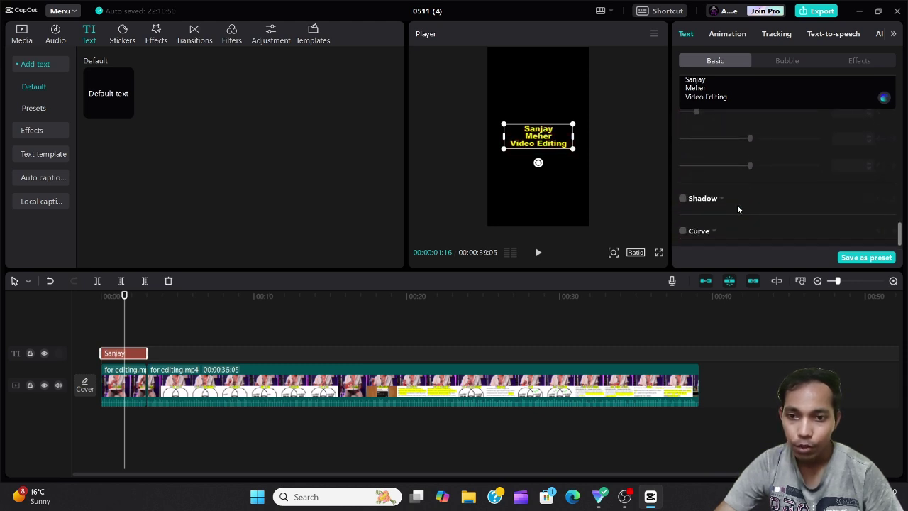
pyautogui.click(683, 198)
pyautogui.scroll(-2, 743, 207)
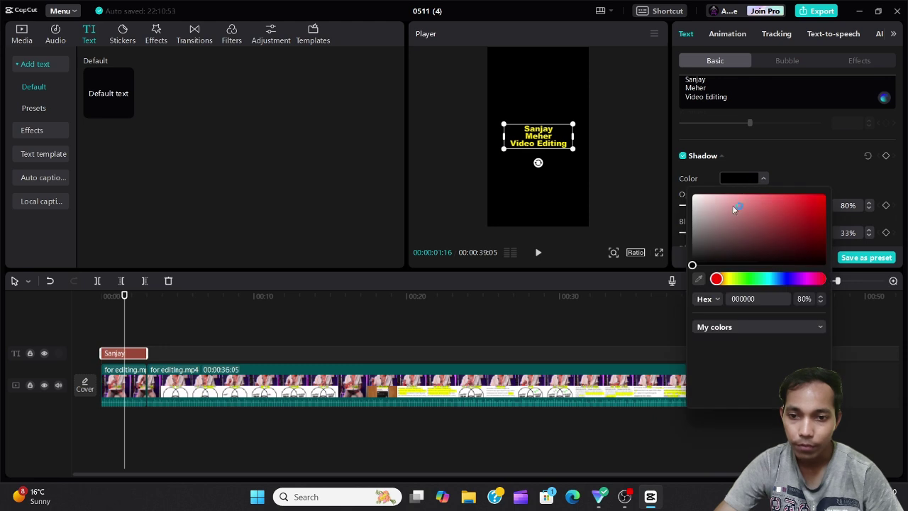
pyautogui.click(723, 218)
pyautogui.click(790, 167)
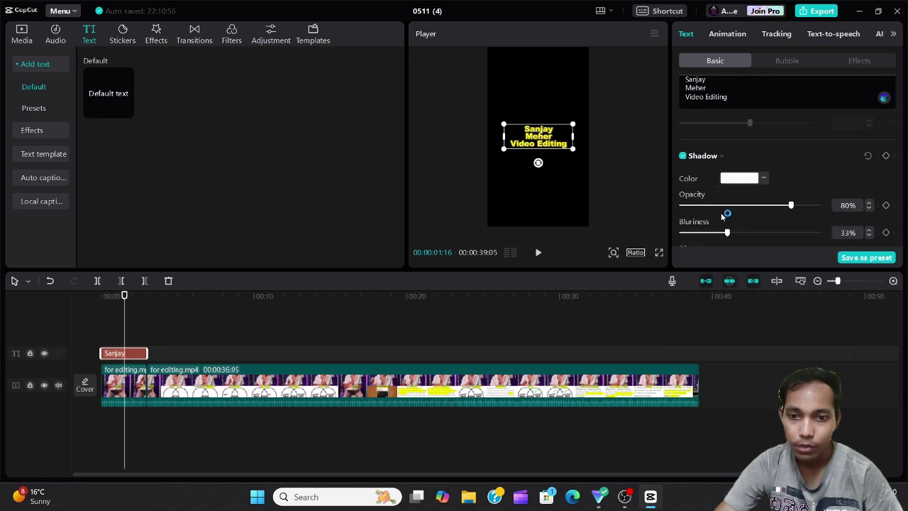
pyautogui.moveTo(791, 205); pyautogui.dragTo(822, 206)
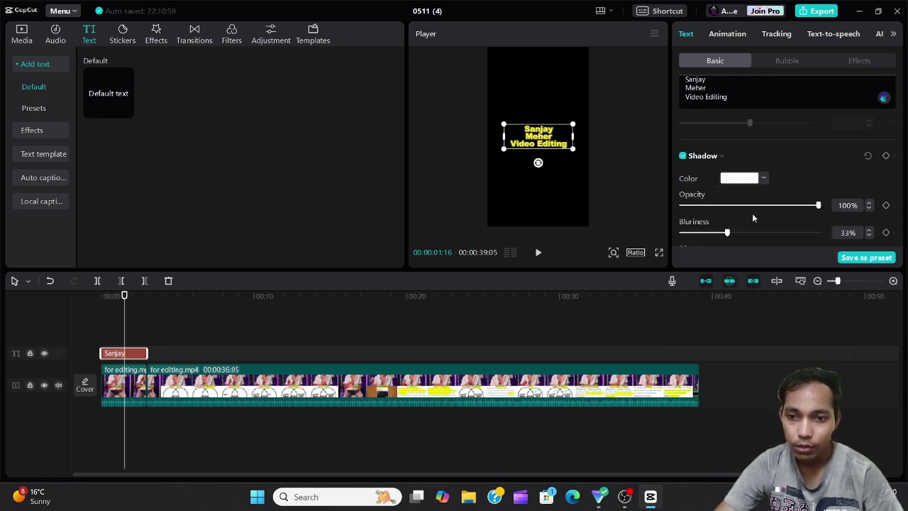
pyautogui.scroll(-1, 751, 215)
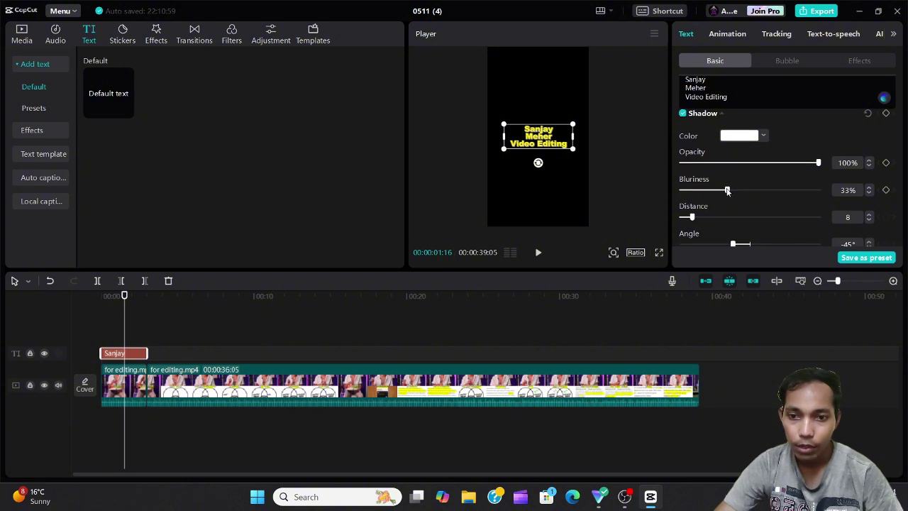
pyautogui.moveTo(727, 190); pyautogui.dragTo(773, 202)
pyautogui.scroll(-1, 716, 204)
pyautogui.moveTo(682, 148); pyautogui.dragTo(819, 148)
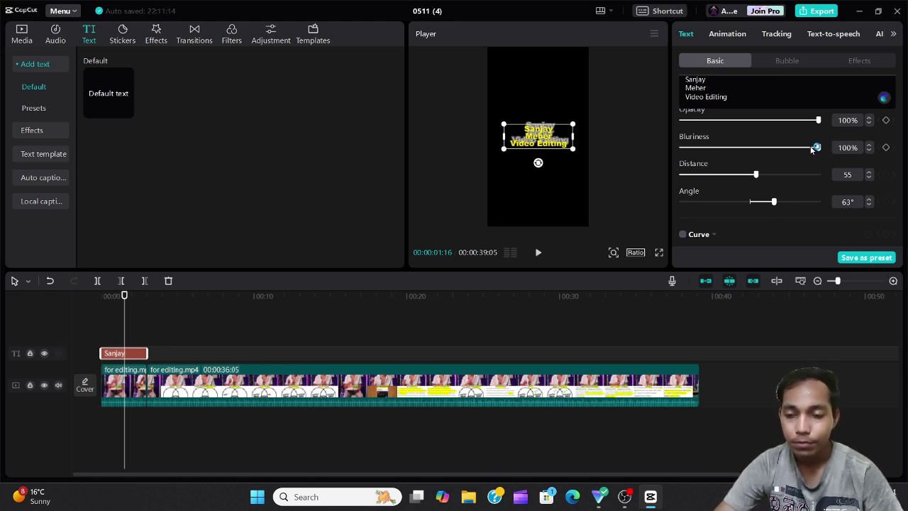
pyautogui.scroll(2, 810, 146)
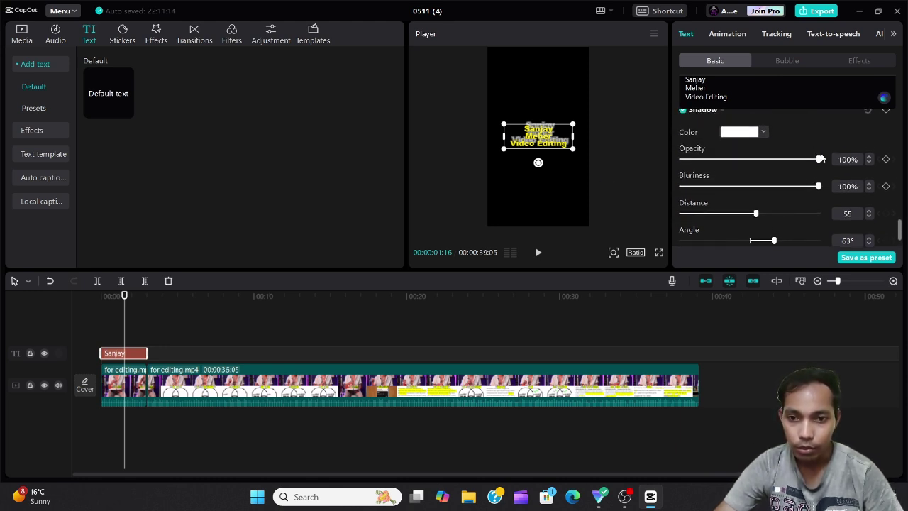
pyautogui.scroll(2, 710, 163)
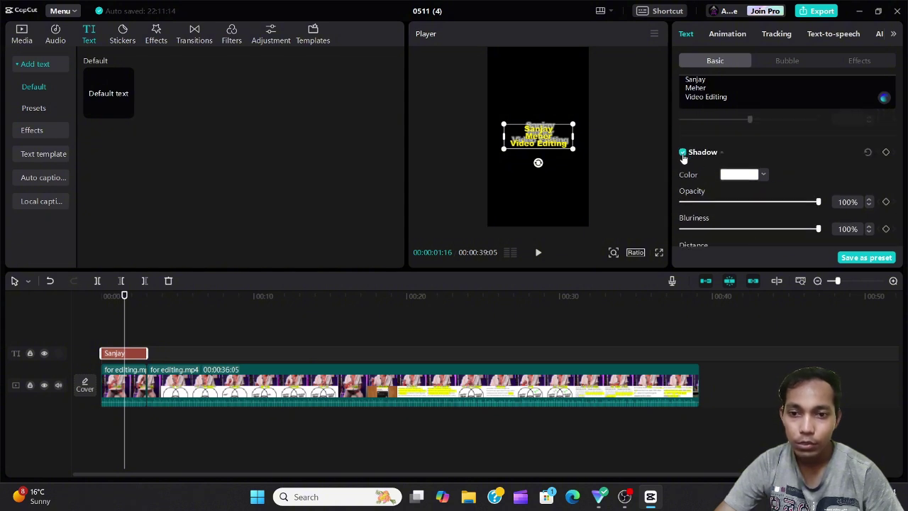
pyautogui.click(682, 152)
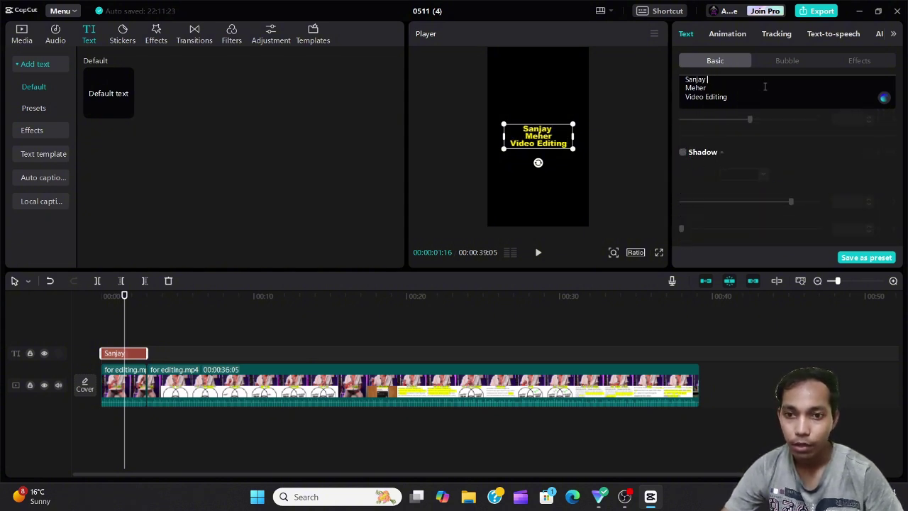
# Step: Join the title's lines into a single line, widen its box, and scale it down near the centre
pyautogui.press('Delete')
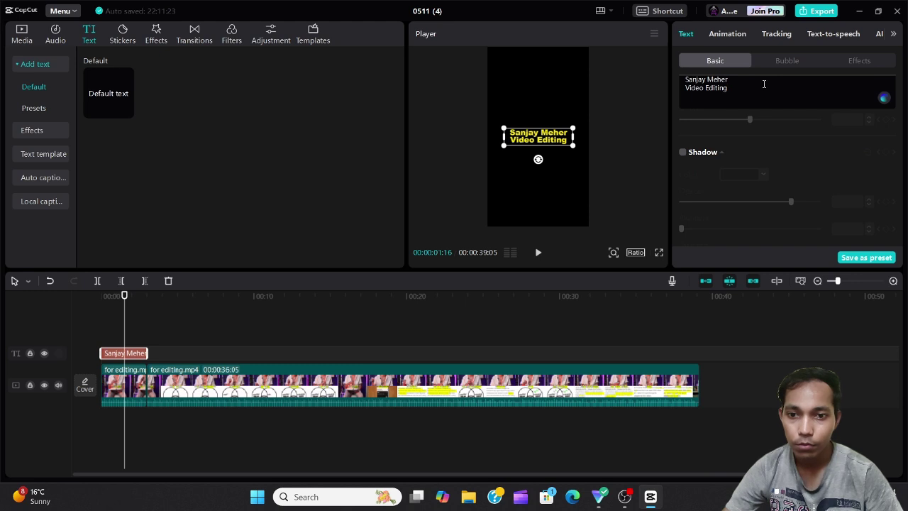
pyautogui.press('Delete')
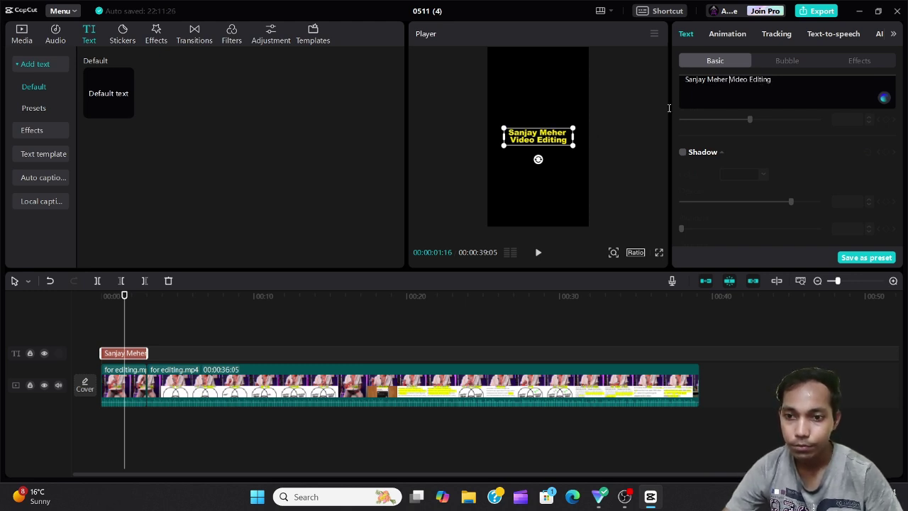
pyautogui.moveTo(573, 136); pyautogui.dragTo(634, 137)
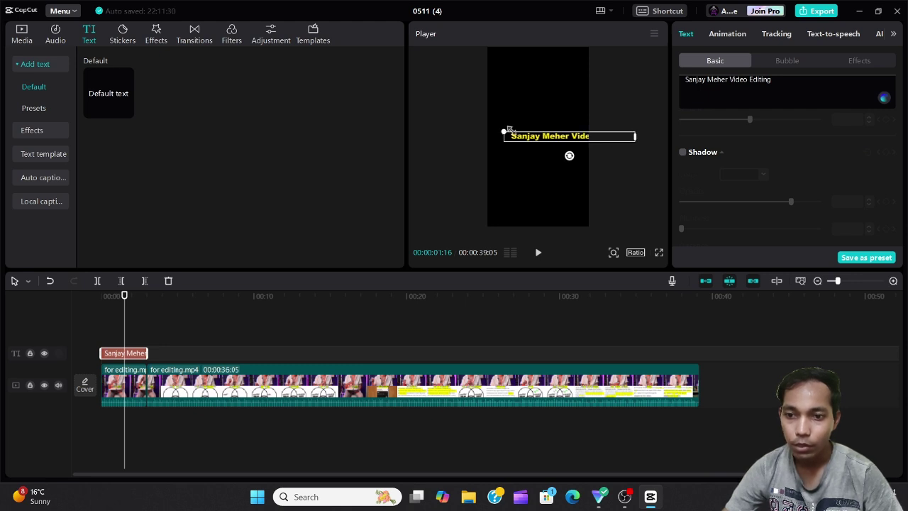
pyautogui.moveTo(504, 131); pyautogui.dragTo(536, 141)
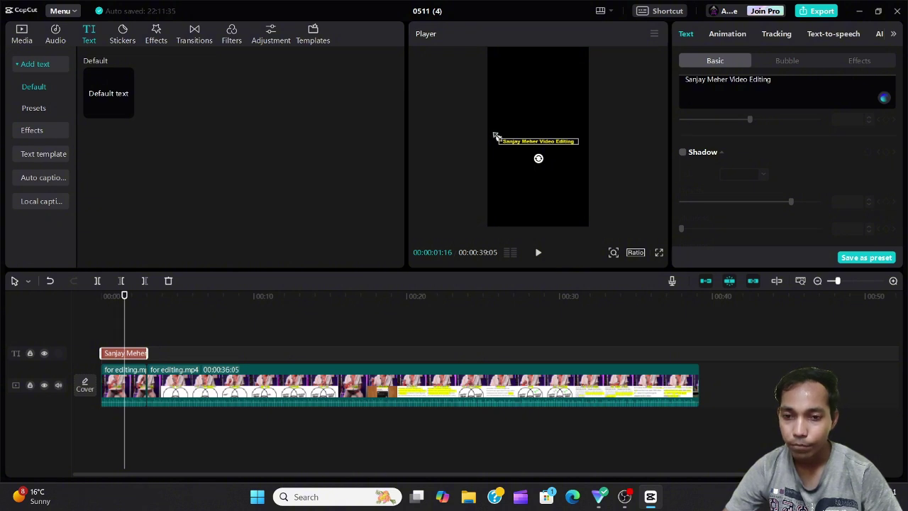
# Step: Tick Curve and bend the title, return Strength to 0°, then show the bubble style gallery
pyautogui.scroll(-3, 701, 186)
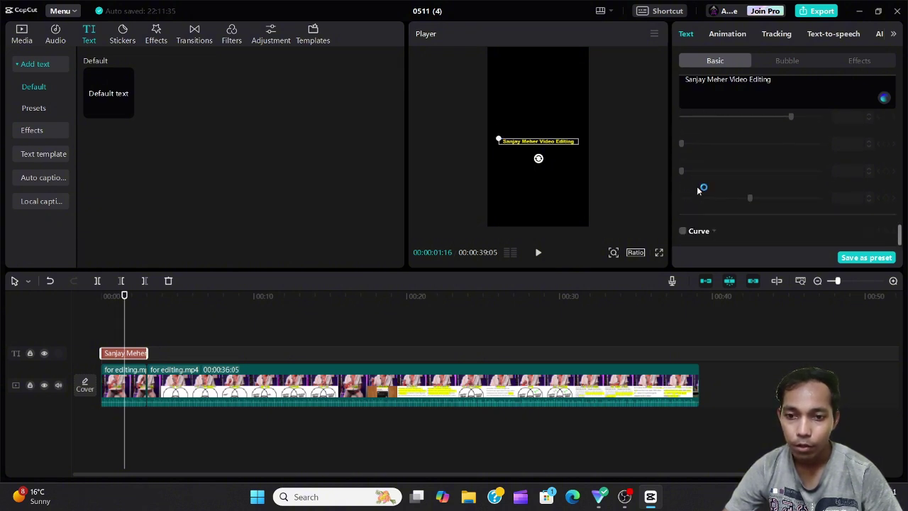
pyautogui.click(683, 231)
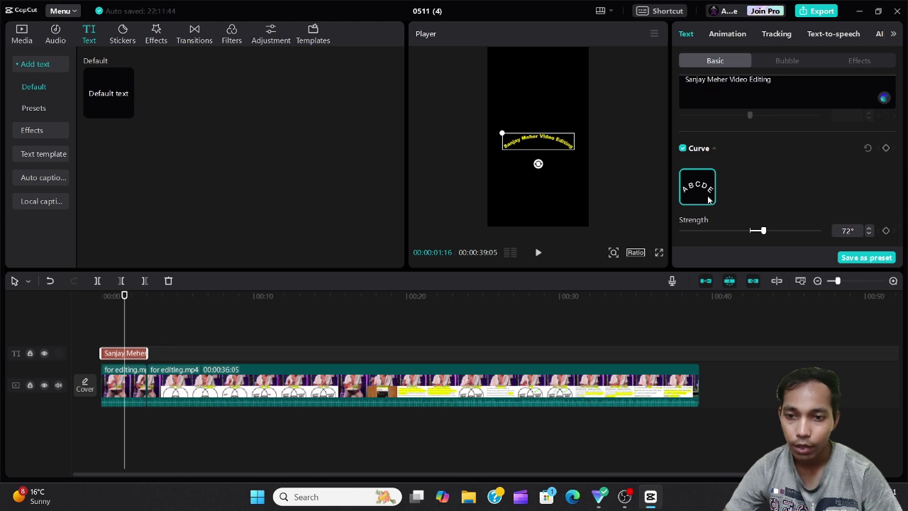
pyautogui.moveTo(763, 231)
pyautogui.mouseDown()
pyautogui.moveTo(819, 236)
pyautogui.moveTo(676, 231)
pyautogui.moveTo(750, 230)
pyautogui.mouseUp()
pyautogui.scroll(10, 783, 188)
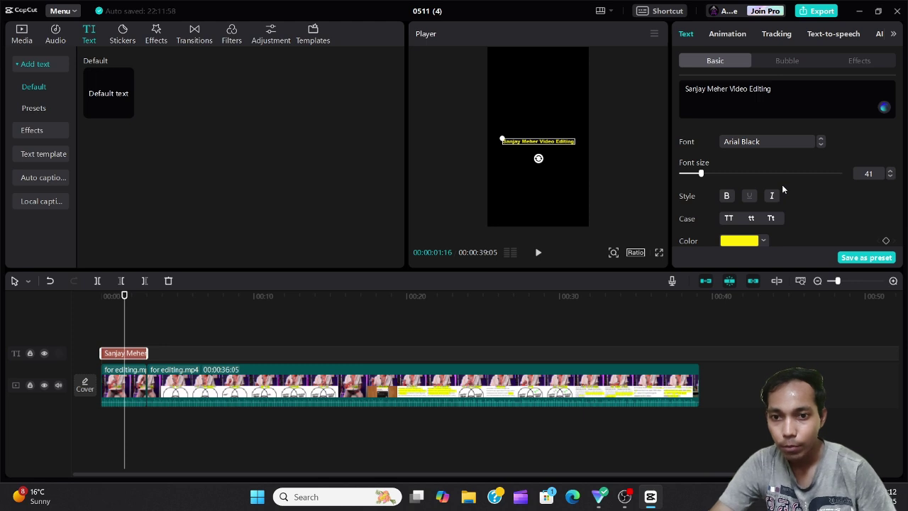
pyautogui.click(795, 61)
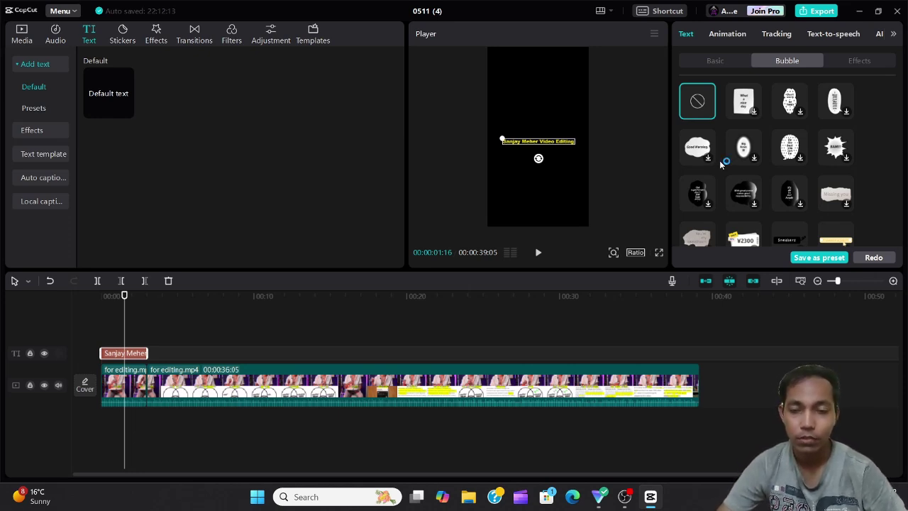
# Step: Put the title in a white starburst bubble, retype it as 'Mega Sale', and reduce font size and scale
pyautogui.click(843, 158)
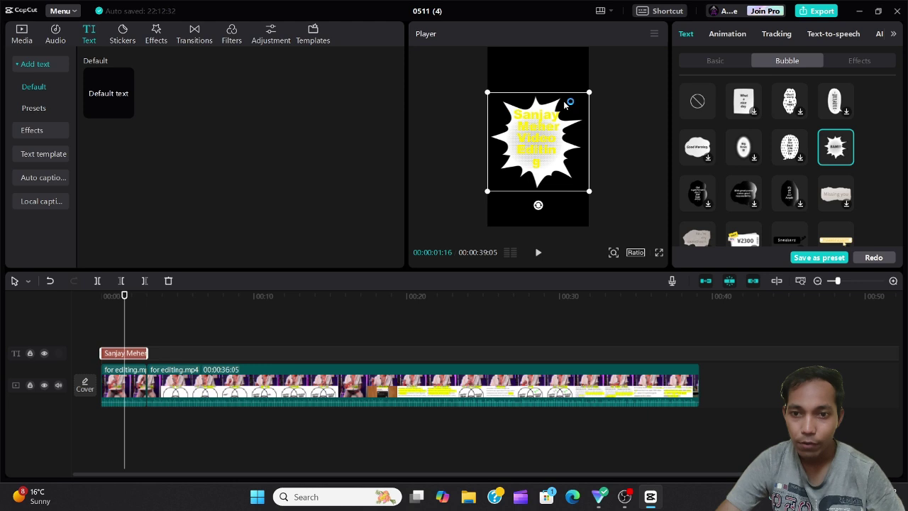
pyautogui.click(725, 61)
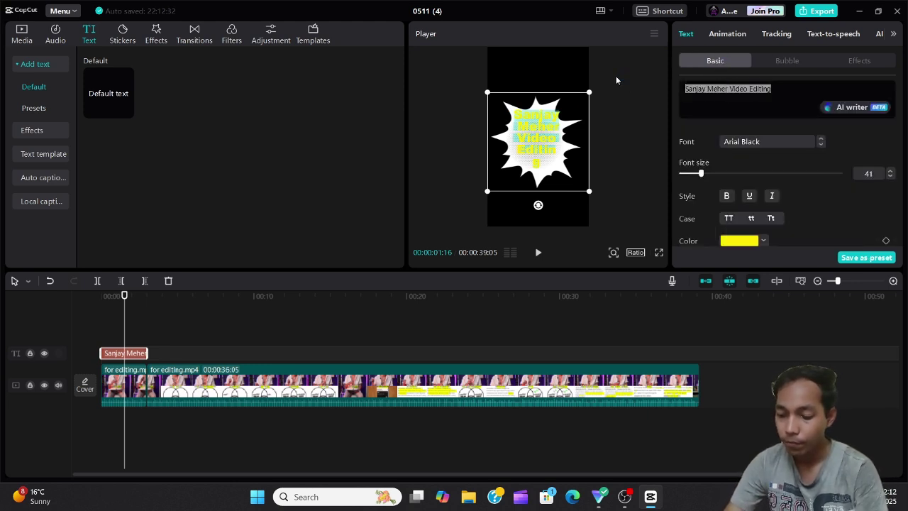
pyautogui.write('Mega Sale')
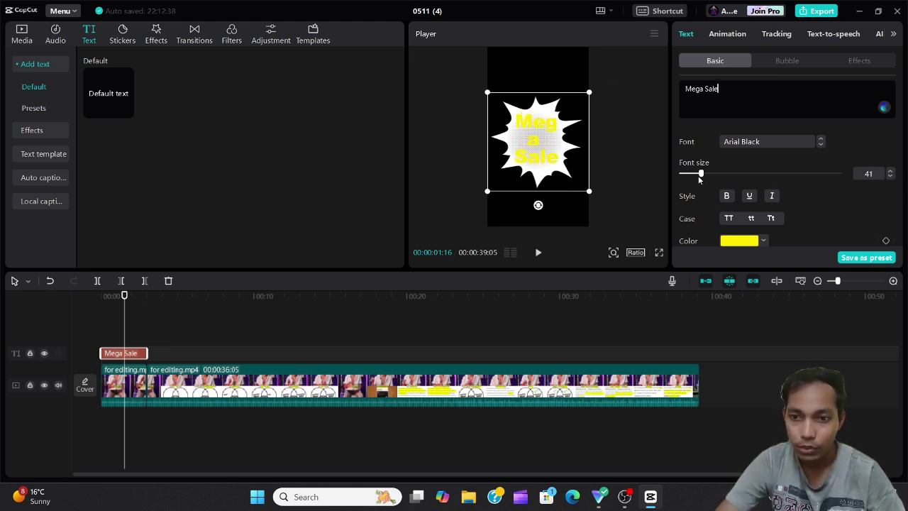
pyautogui.moveTo(701, 173); pyautogui.dragTo(682, 180)
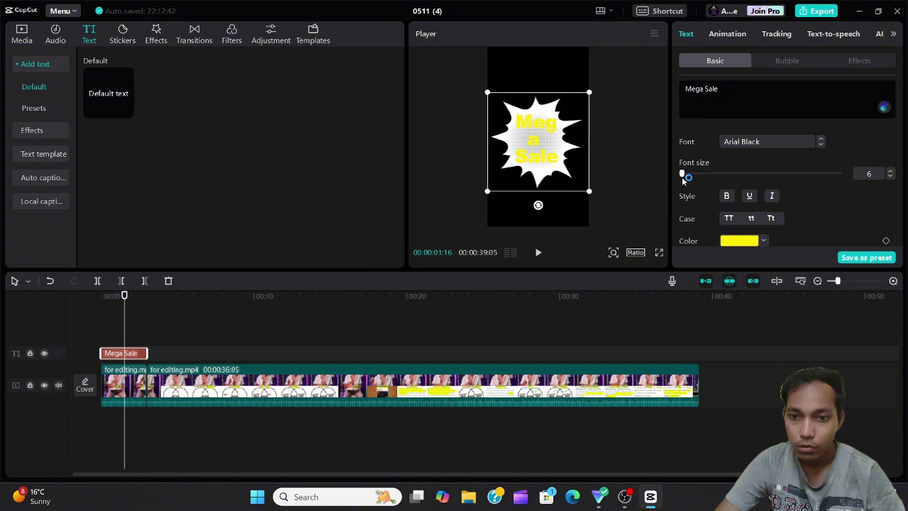
pyautogui.scroll(-5, 746, 188)
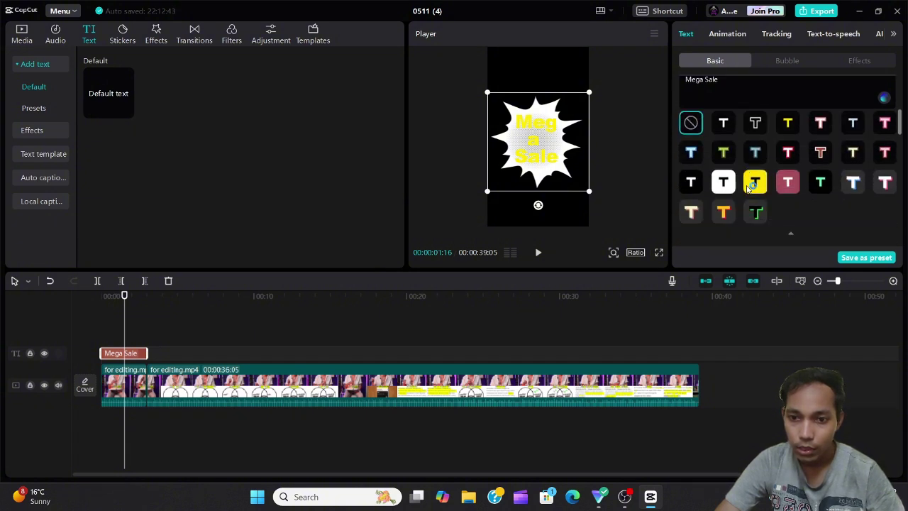
pyautogui.scroll(5, 746, 185)
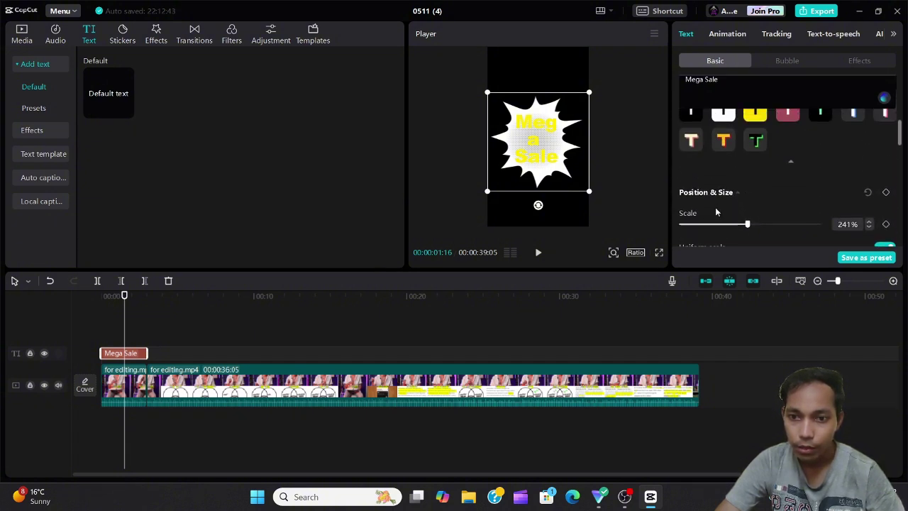
pyautogui.moveTo(714, 224); pyautogui.dragTo(736, 224)
# Step: Select the Mega Sale text and change its font to Agency FB
pyautogui.scroll(2, 734, 155)
pyautogui.click(722, 85)
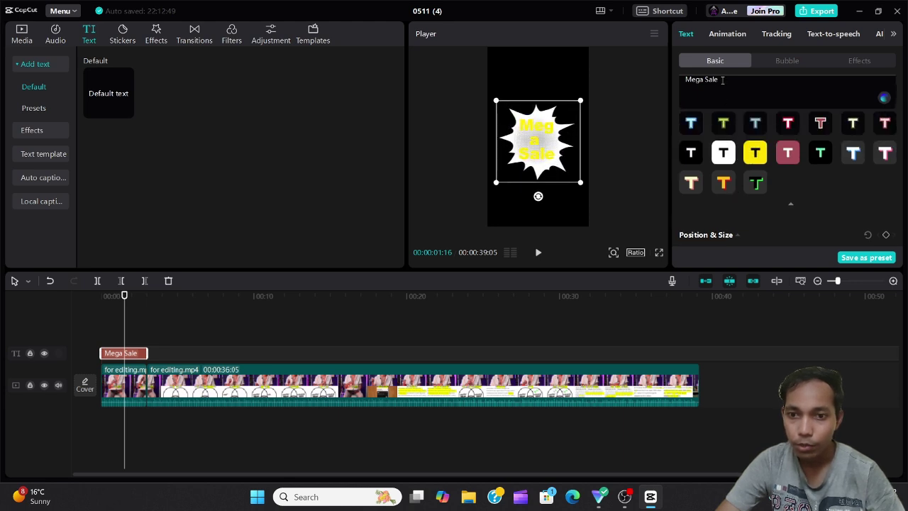
pyautogui.scroll(2, 722, 91)
pyautogui.moveTo(720, 82); pyautogui.dragTo(653, 85)
pyautogui.click(780, 141)
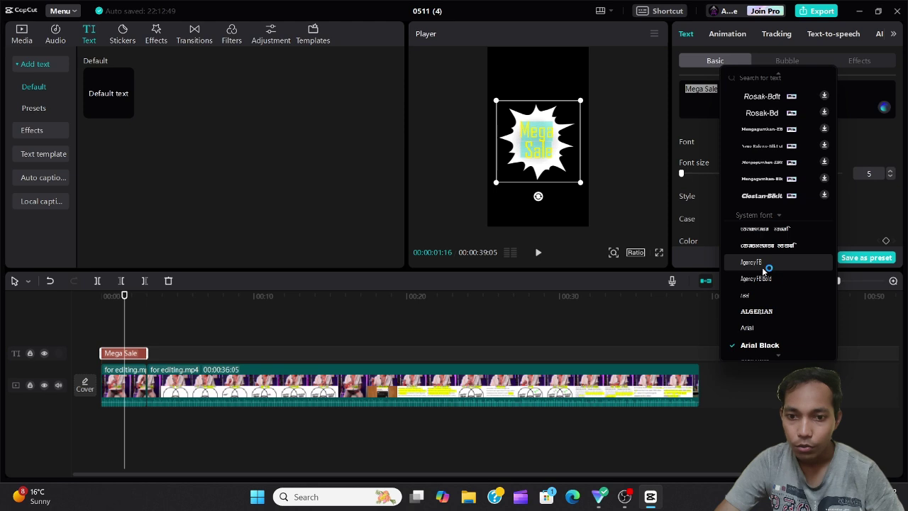
pyautogui.click(763, 272)
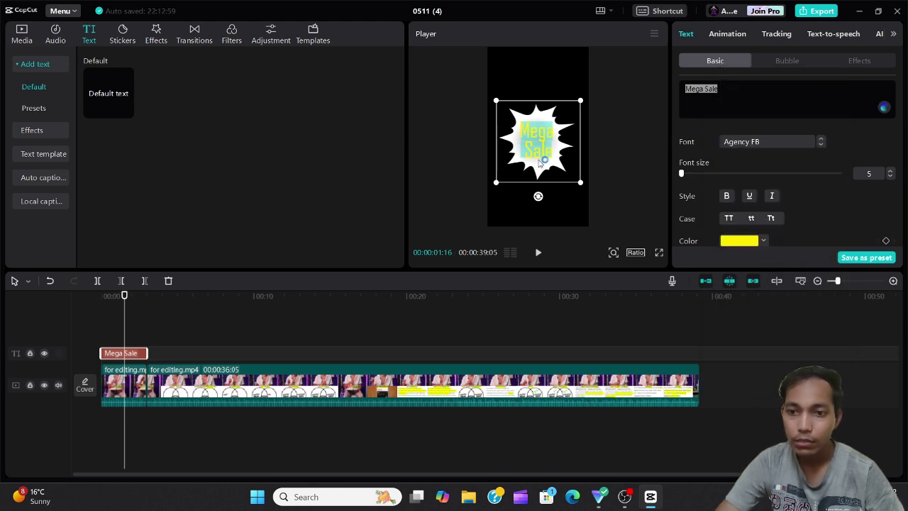
pyautogui.click(594, 170)
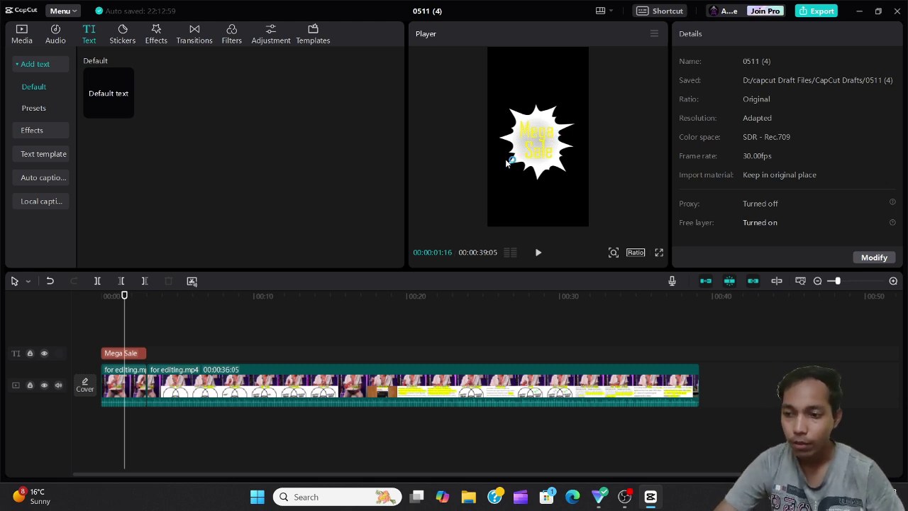
# Step: Select the Mega Sale clip, try an ART text effect, then set its bubble to None
pyautogui.click(134, 353)
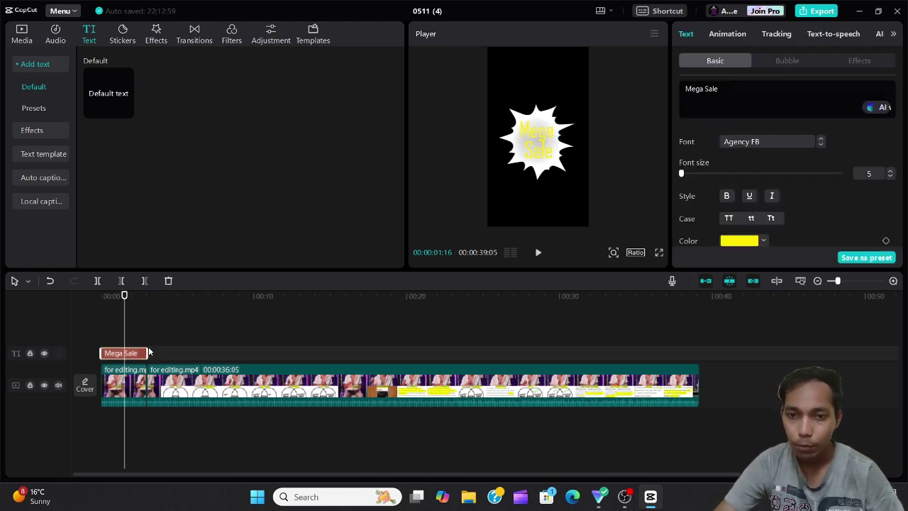
pyautogui.click(786, 61)
pyautogui.scroll(-3, 802, 173)
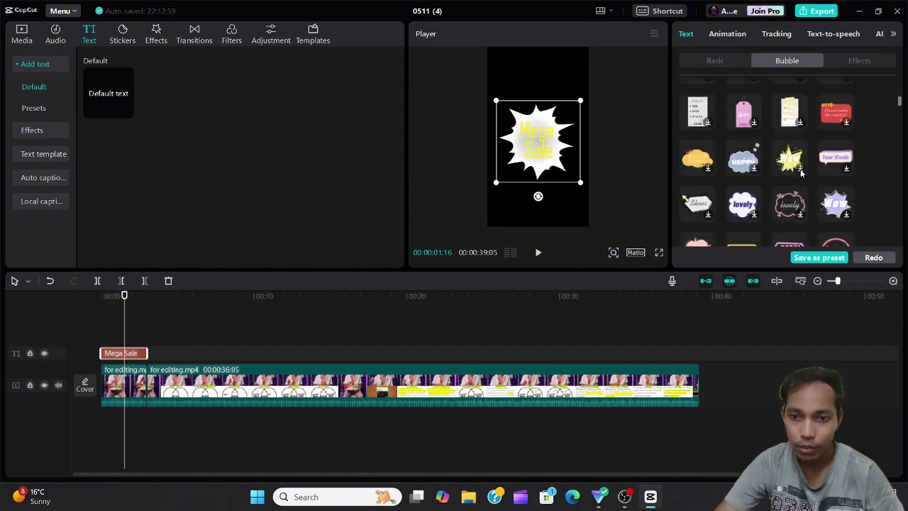
pyautogui.scroll(-3, 802, 173)
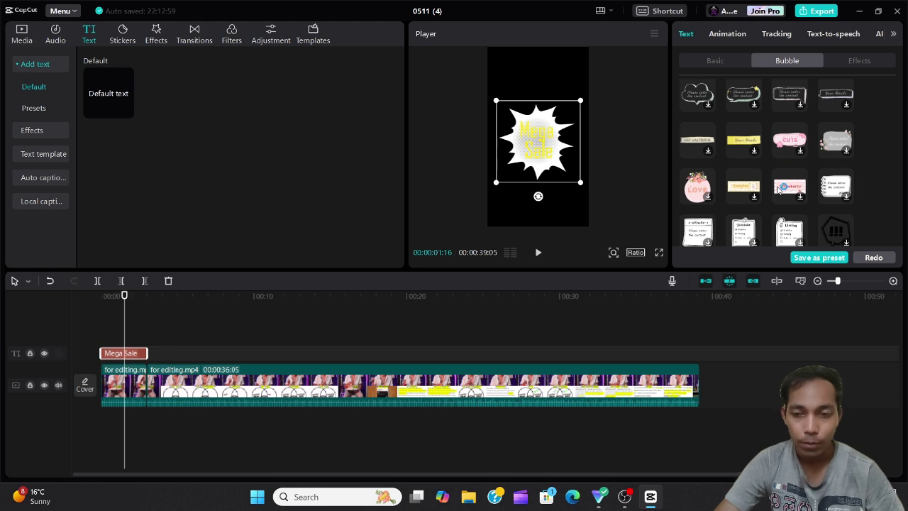
pyautogui.scroll(2, 780, 178)
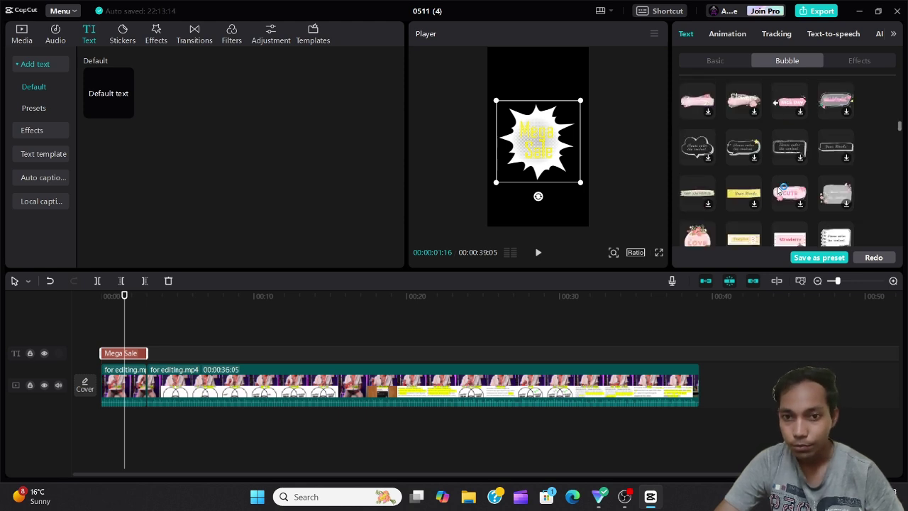
pyautogui.click(851, 60)
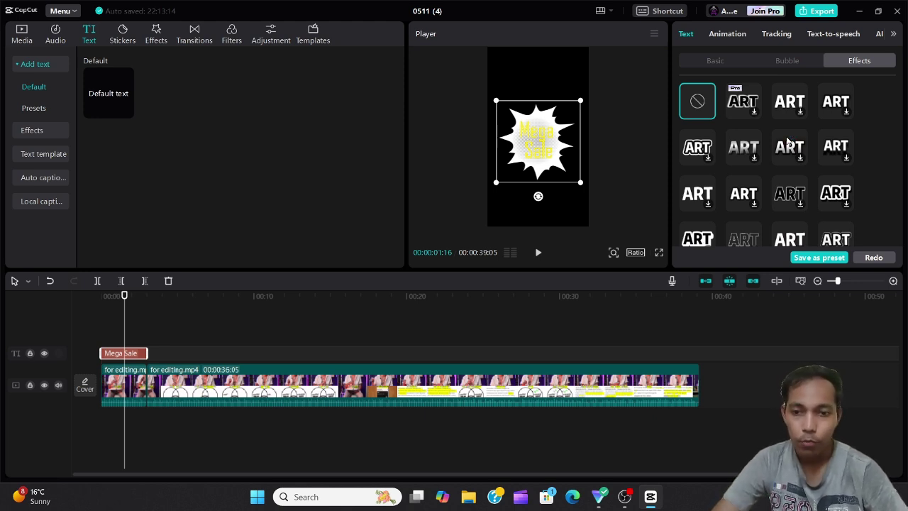
pyautogui.click(788, 142)
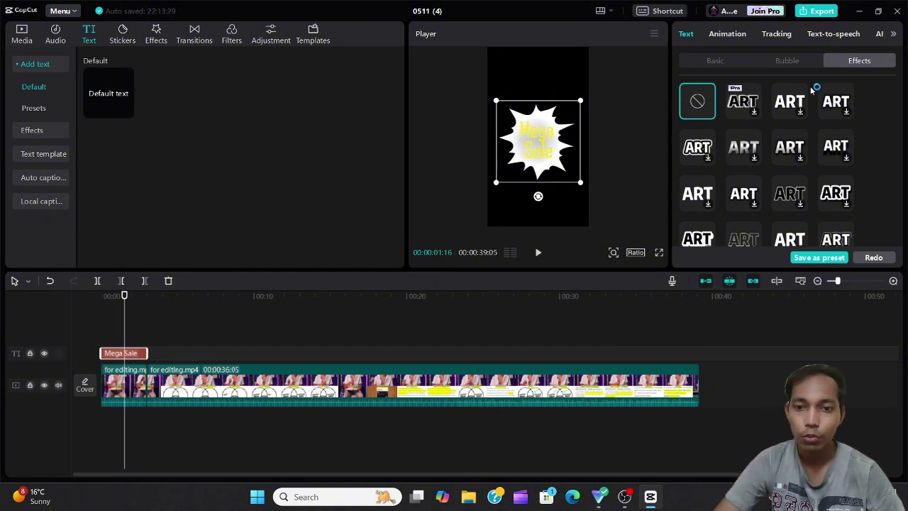
pyautogui.click(791, 61)
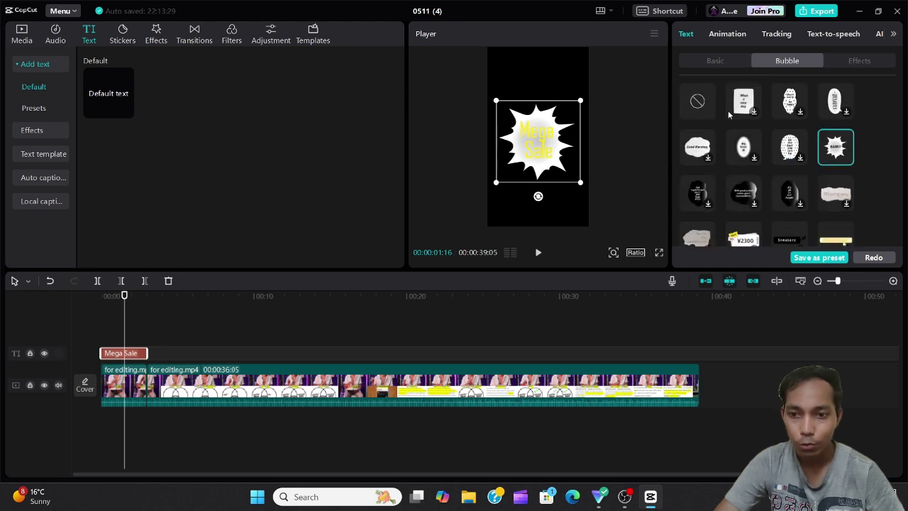
pyautogui.click(692, 107)
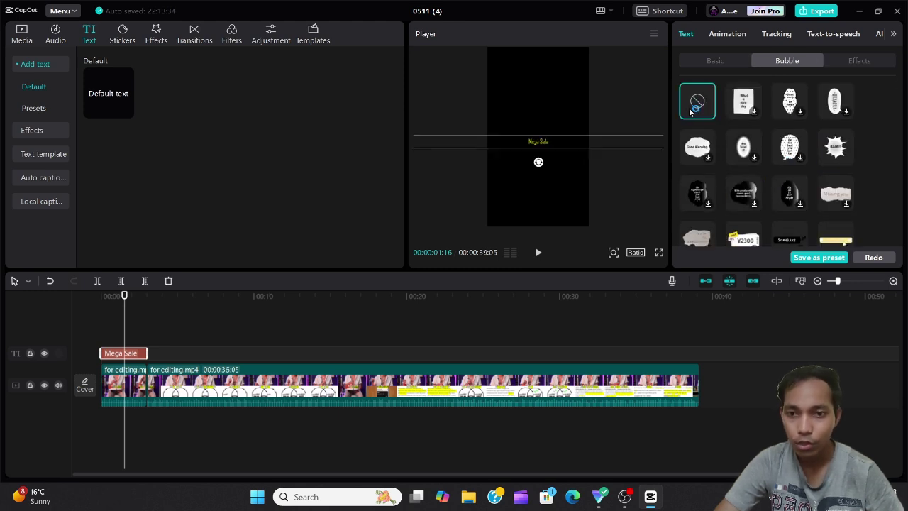
# Step: Try a Pro ART effect and then the orange ART effect on Mega Sale
pyautogui.click(845, 65)
pyautogui.scroll(-3, 826, 174)
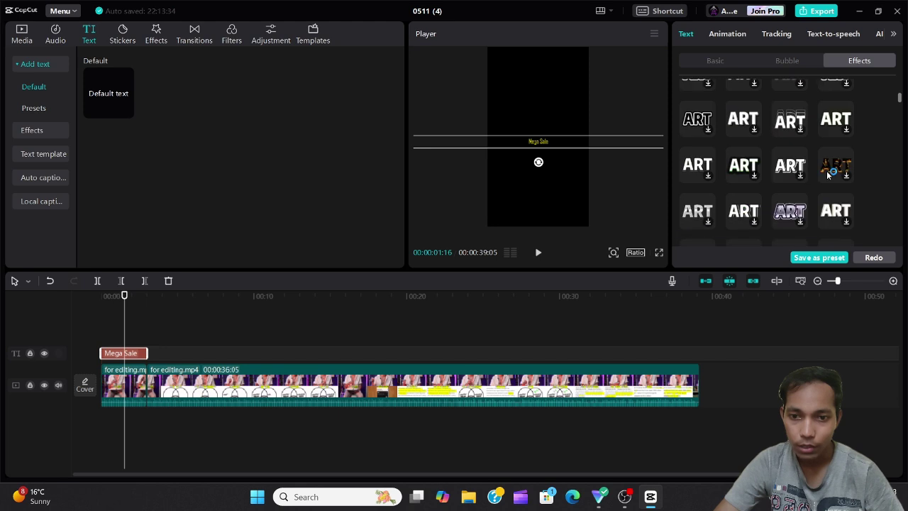
pyautogui.click(699, 190)
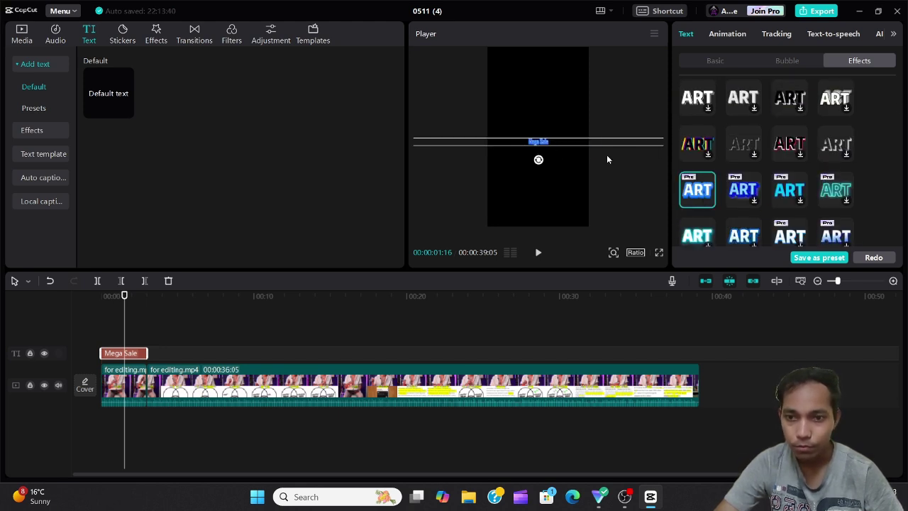
pyautogui.scroll(-5, 788, 163)
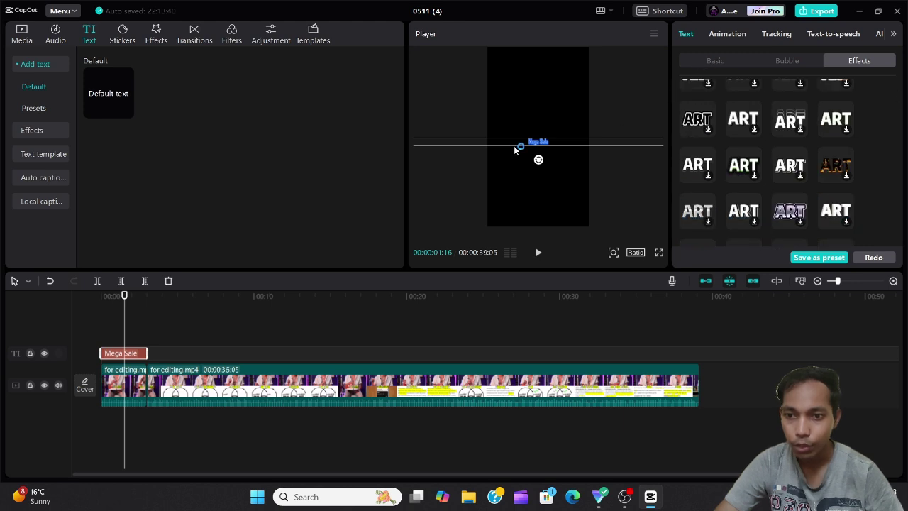
pyautogui.moveTo(510, 143); pyautogui.dragTo(485, 145)
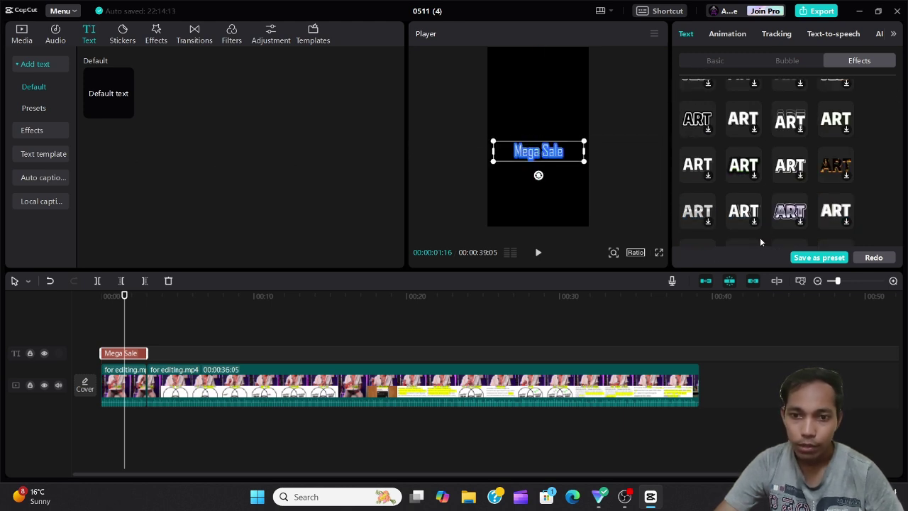
pyautogui.click(834, 169)
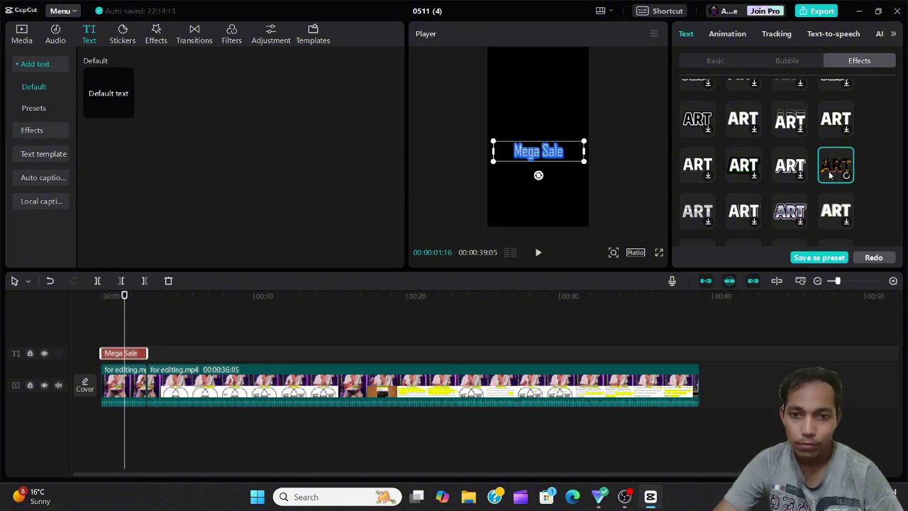
# Step: Apply the cyan glow ART effect and drag the Mega Sale text box narrower
pyautogui.scroll(-1, 829, 175)
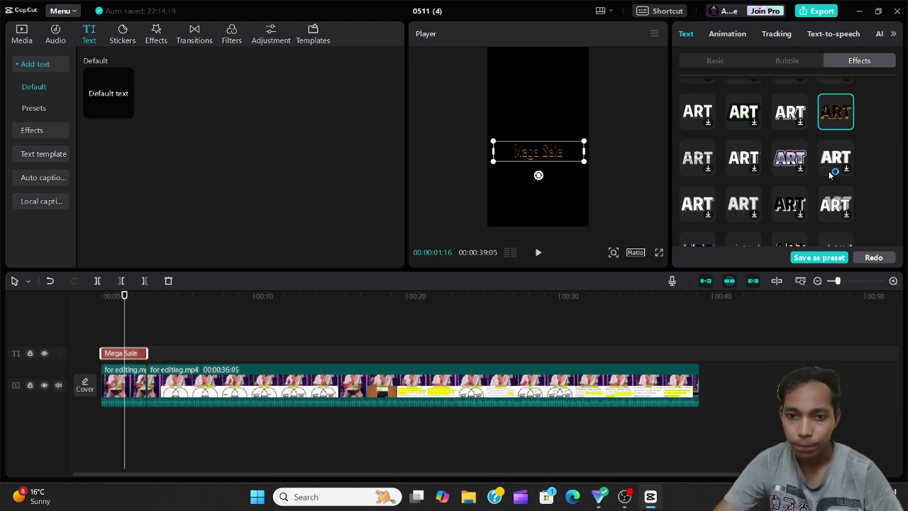
pyautogui.scroll(-1, 831, 174)
pyautogui.scroll(-1, 820, 172)
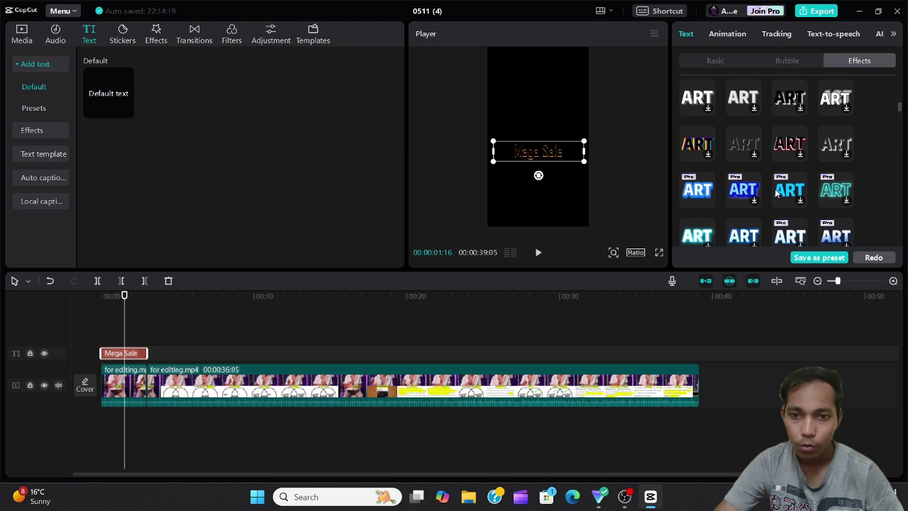
pyautogui.scroll(-1, 776, 192)
pyautogui.click(692, 189)
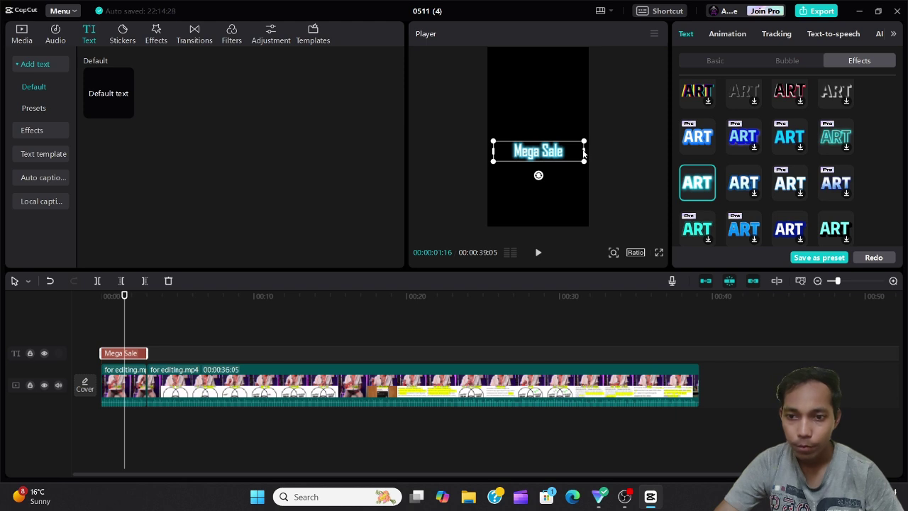
pyautogui.moveTo(583, 150); pyautogui.dragTo(550, 151)
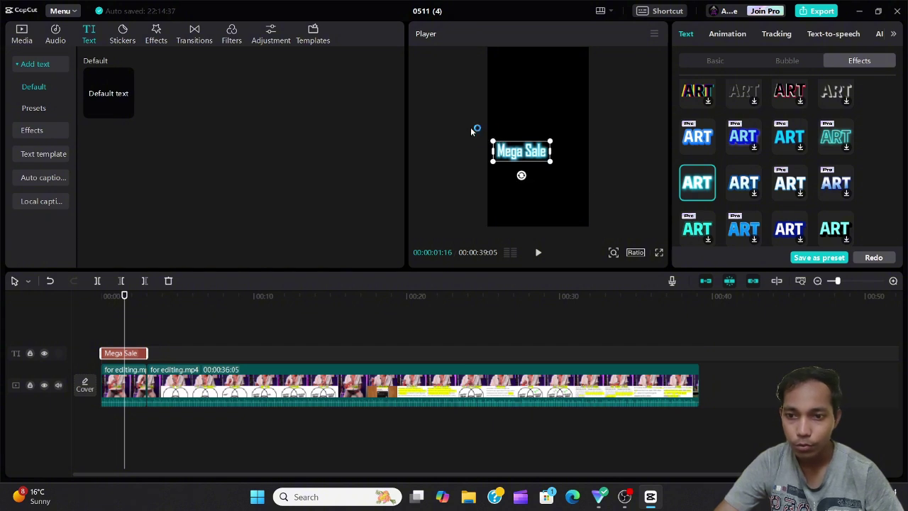
# Step: Return to Basic text settings, scroll to the top, and show Mega Sale's In animation presets
pyautogui.click(715, 60)
pyautogui.scroll(-3, 759, 205)
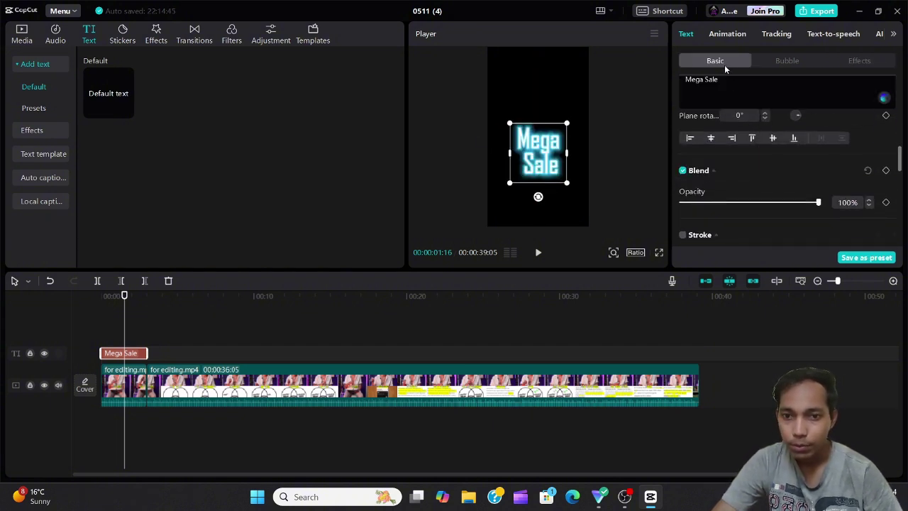
pyautogui.scroll(5, 766, 177)
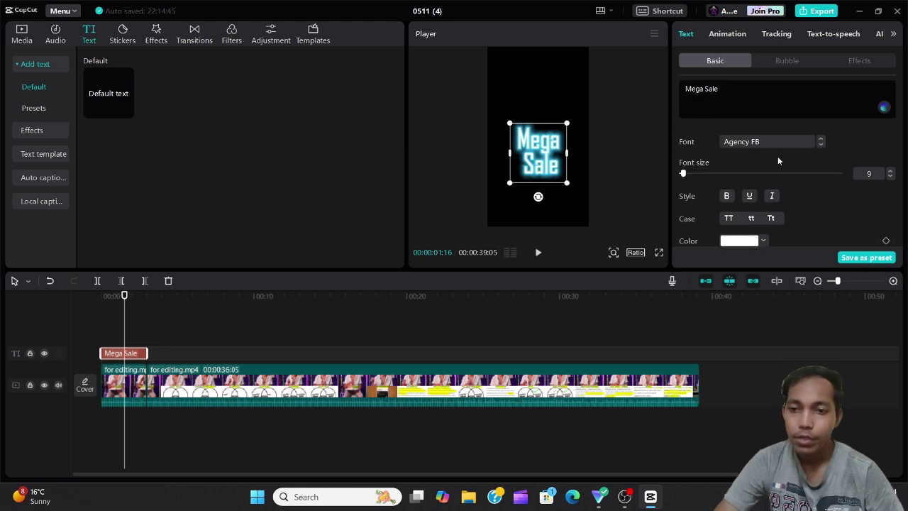
pyautogui.click(725, 34)
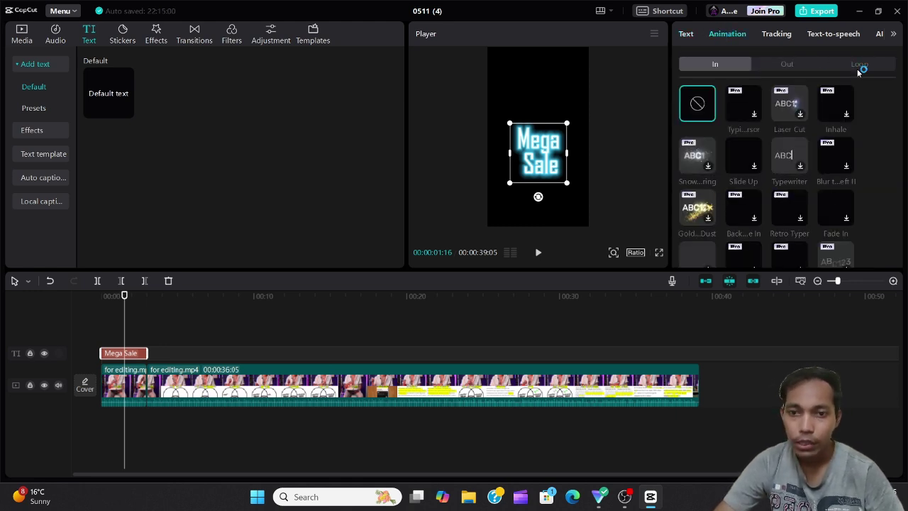
# Step: Give the Mega Sale clip a Typewriter In animation and a Fade Out exit, 0.5s each
pyautogui.click(108, 332)
pyautogui.click(117, 352)
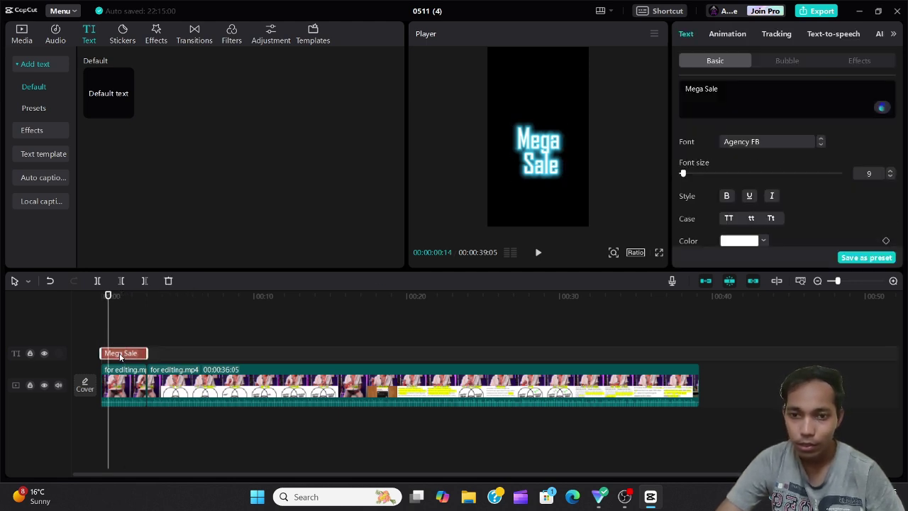
pyautogui.click(715, 38)
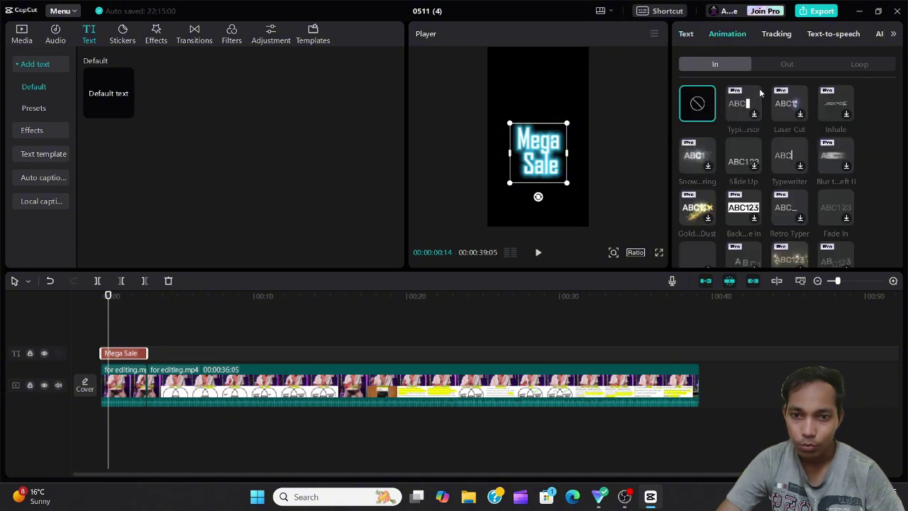
pyautogui.click(800, 163)
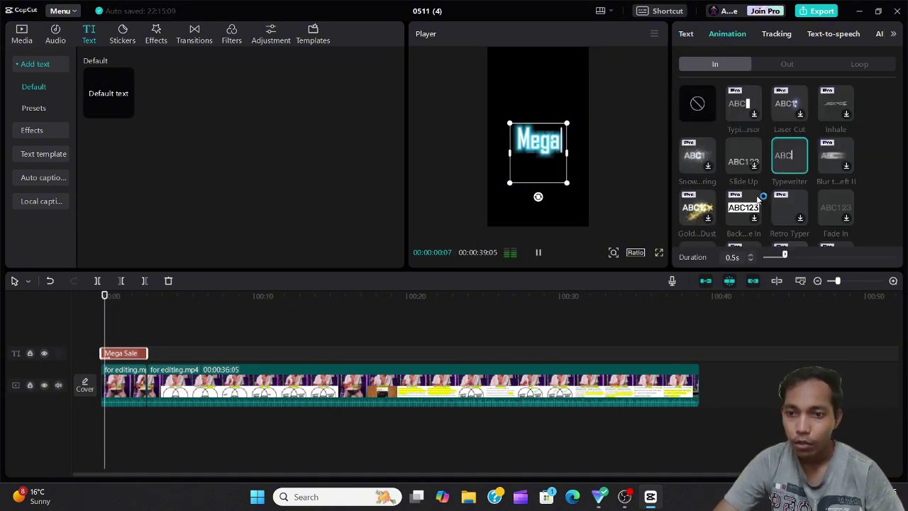
pyautogui.click(780, 68)
pyautogui.click(741, 160)
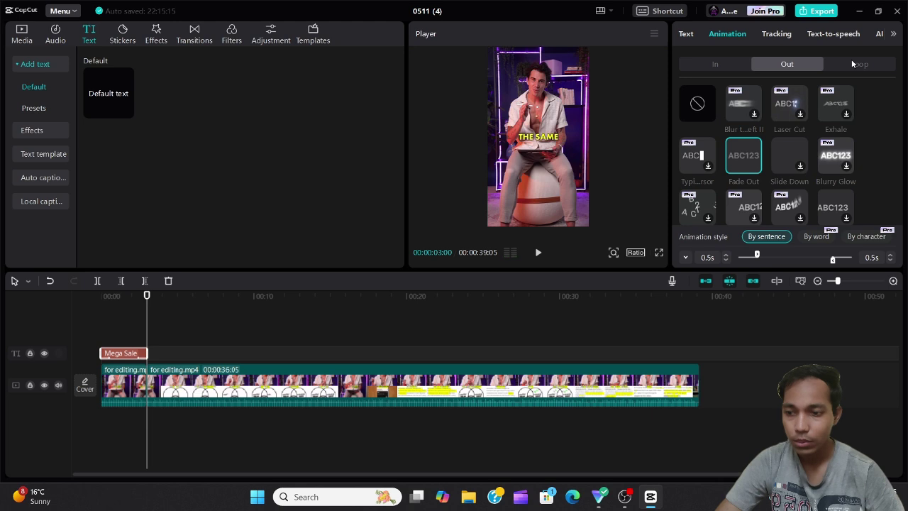
pyautogui.click(112, 326)
pyautogui.click(141, 353)
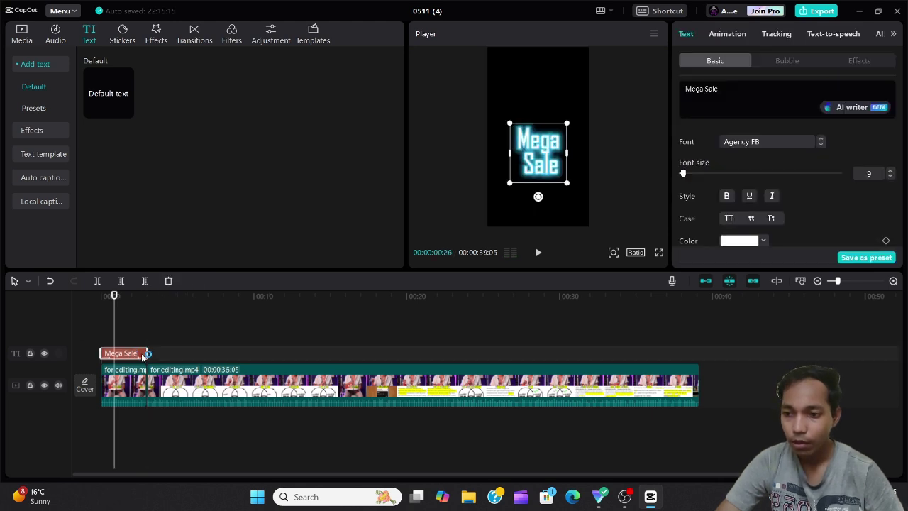
# Step: Stretch Mega Sale to about 28 s, try Ink Print, then settle on a Jiggly loop at 0.7s
pyautogui.moveTo(147, 353); pyautogui.dragTo(530, 348)
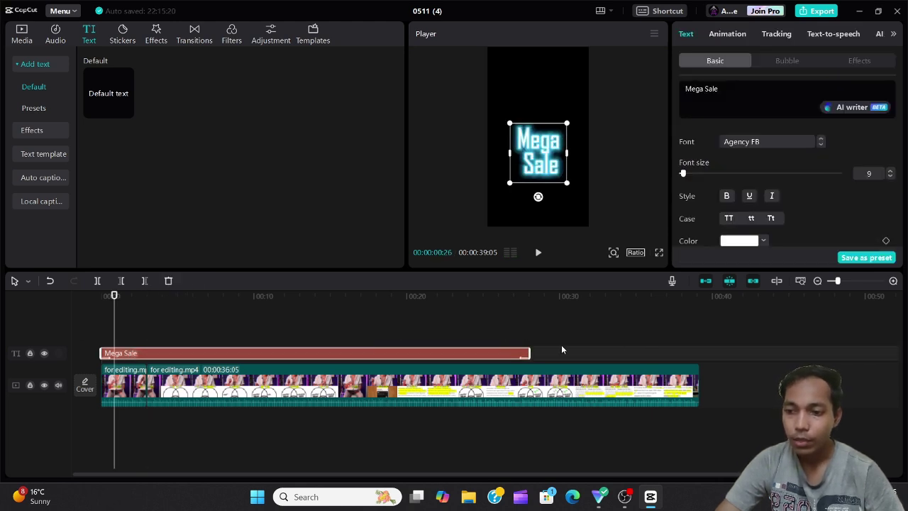
pyautogui.click(861, 60)
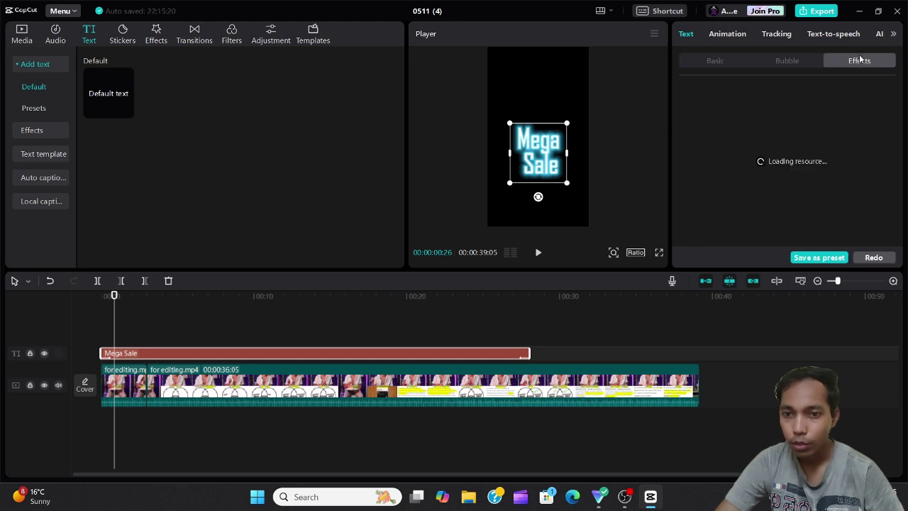
pyautogui.click(720, 36)
pyautogui.click(858, 64)
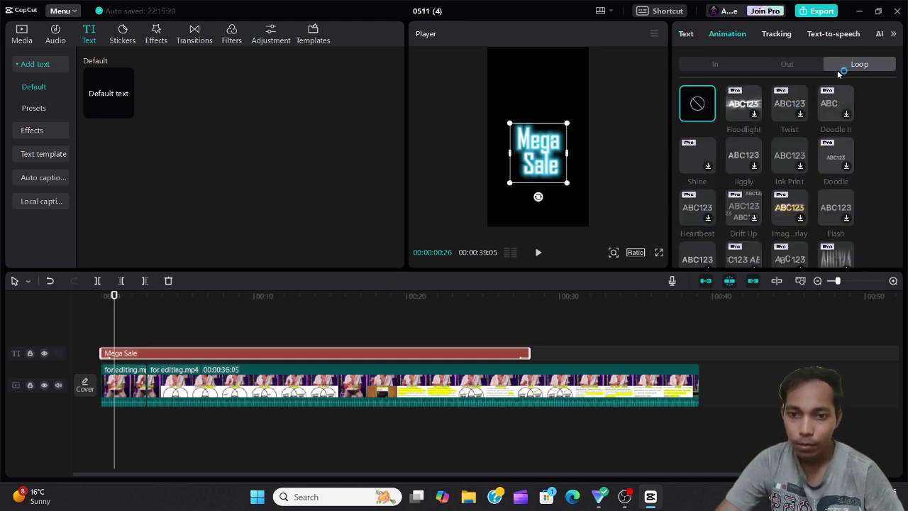
pyautogui.click(792, 158)
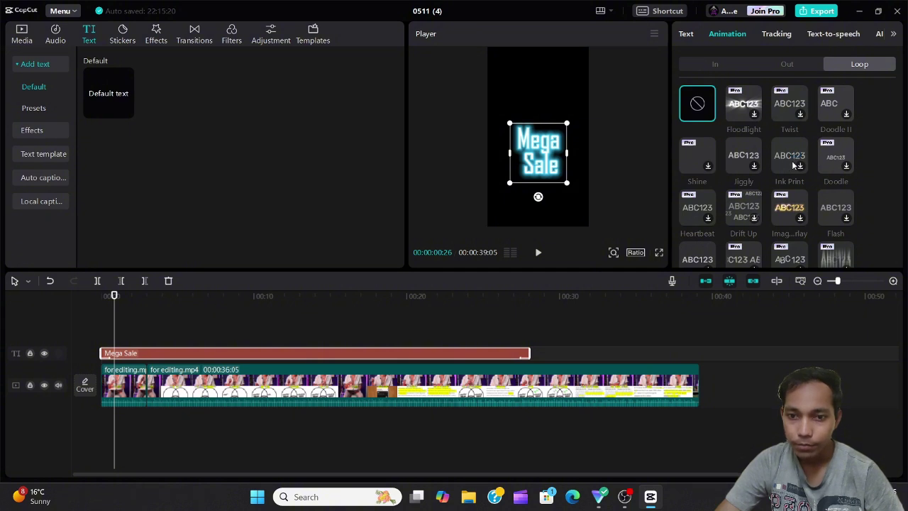
pyautogui.click(794, 164)
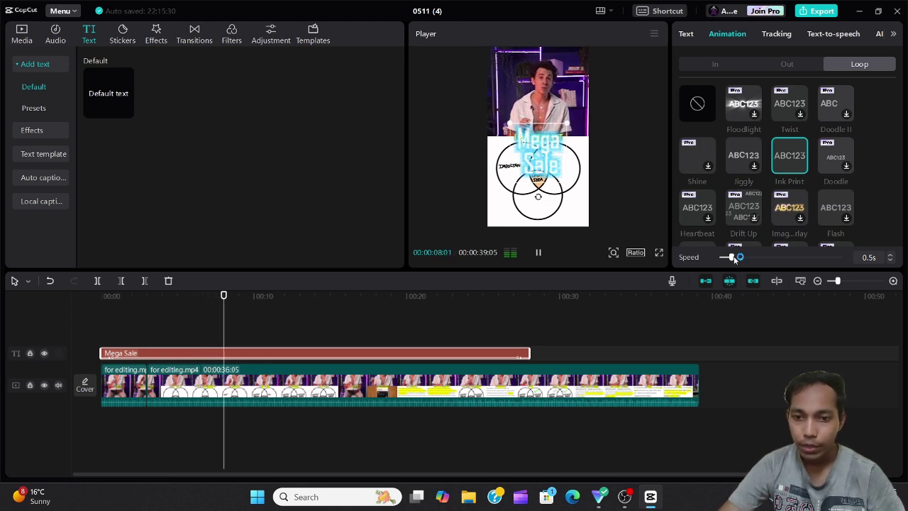
pyautogui.moveTo(727, 259); pyautogui.dragTo(808, 260)
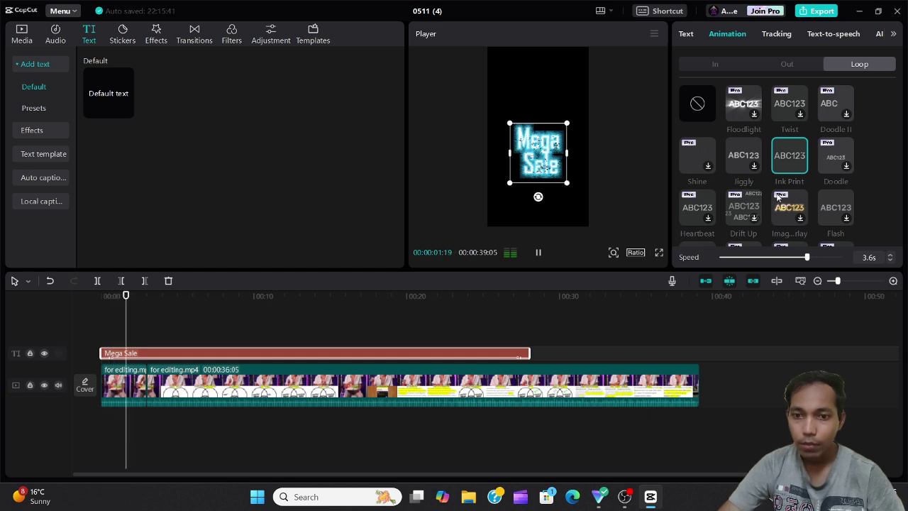
pyautogui.click(746, 157)
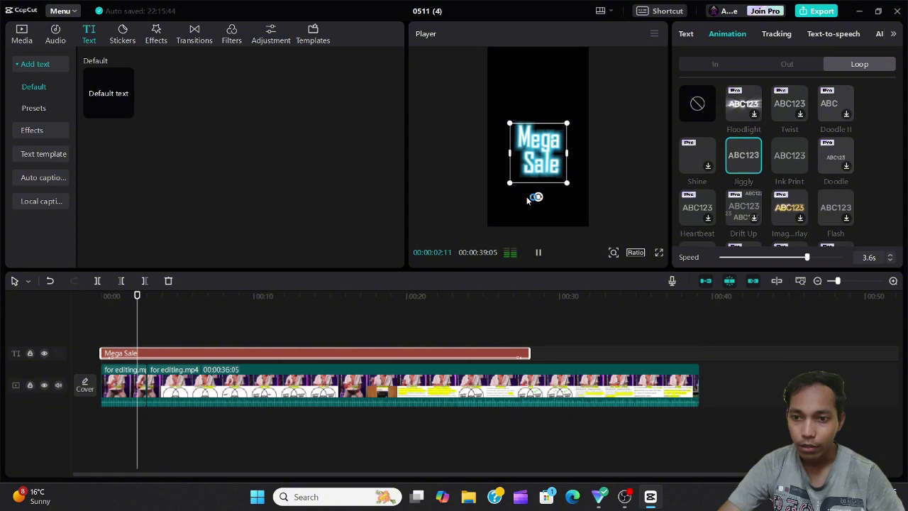
pyautogui.click(737, 256)
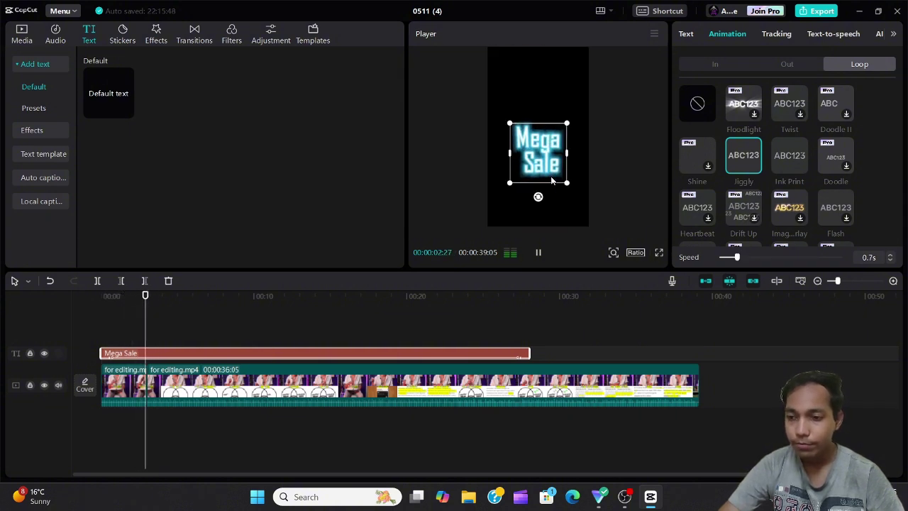
# Step: Select the Mega Sale title clip and view its motion tracking options
pyautogui.click(321, 340)
pyautogui.click(321, 353)
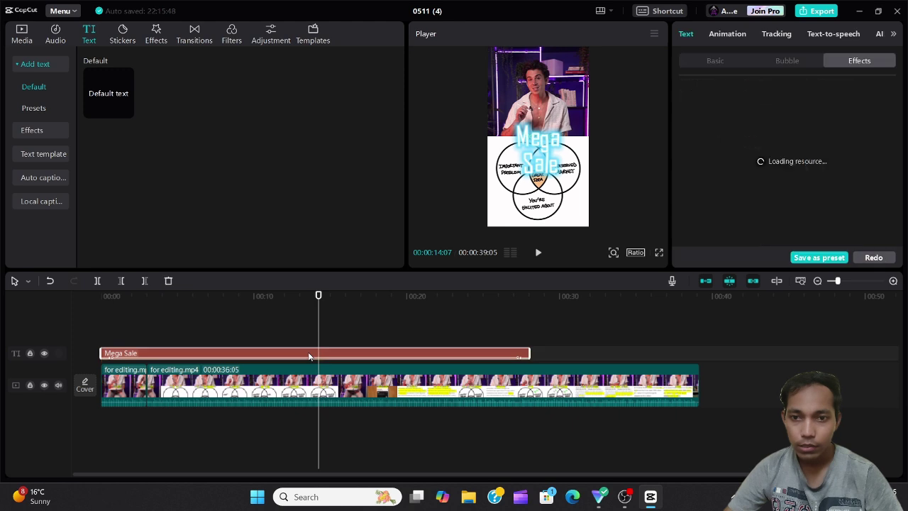
pyautogui.click(777, 33)
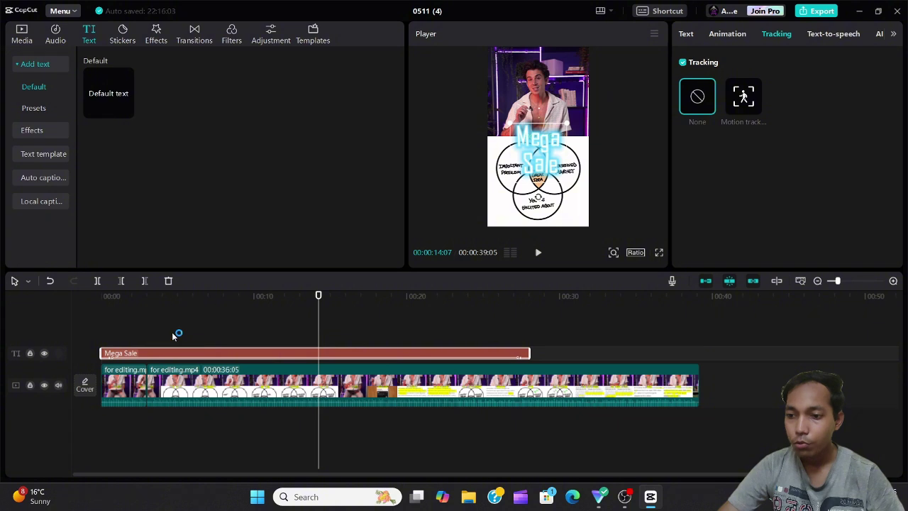
# Step: Reselect the Mega Sale title at 3 seconds and browse its text-to-speech voice list
pyautogui.moveTo(175, 334); pyautogui.dragTo(145, 336)
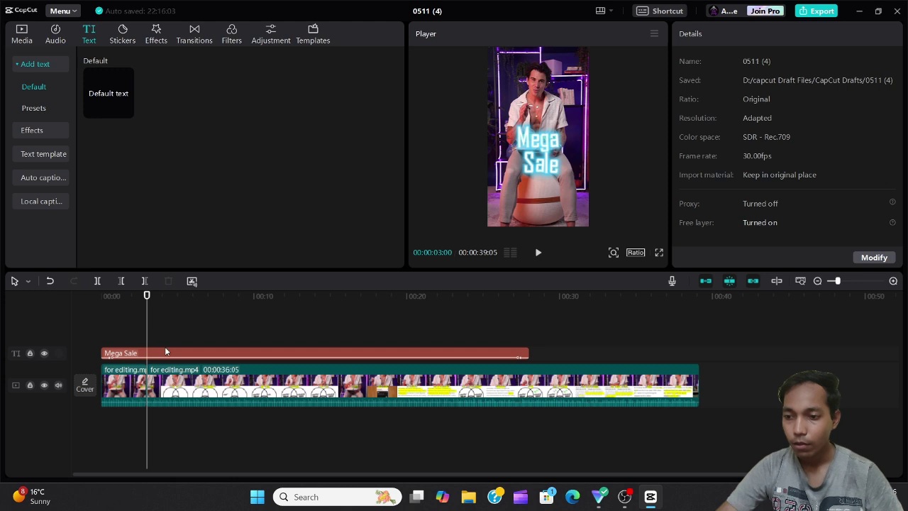
pyautogui.click(165, 353)
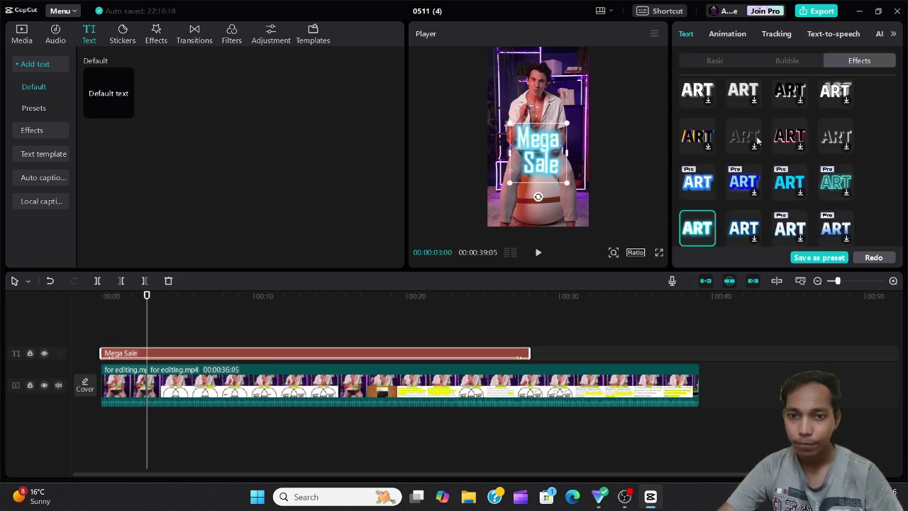
pyautogui.click(739, 35)
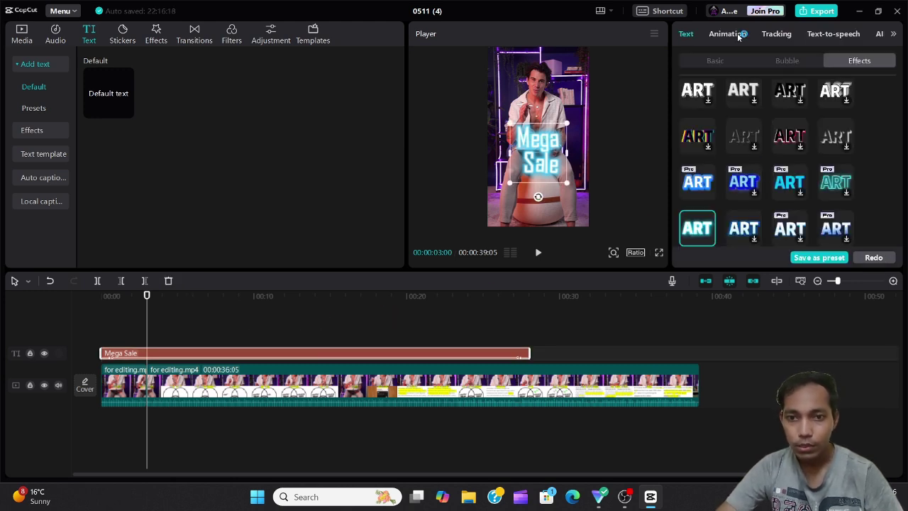
pyautogui.click(833, 34)
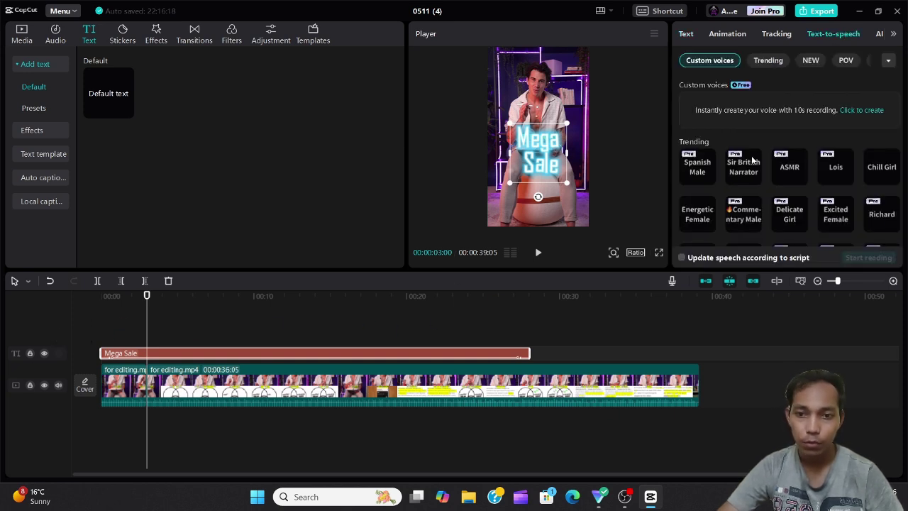
pyautogui.scroll(-2, 752, 160)
pyautogui.scroll(-1, 753, 159)
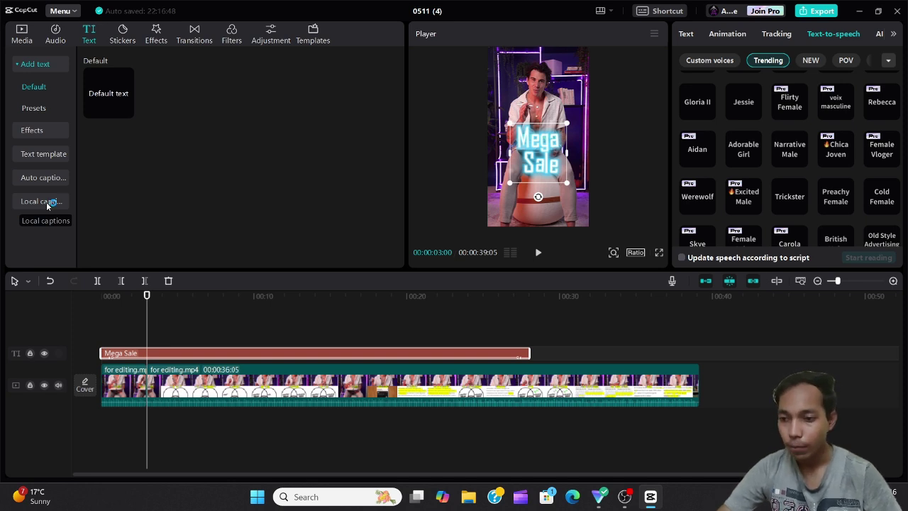
# Step: Delete the Mega Sale title, rewind to 0, and open Auto captions with English as source language
pyautogui.press('Delete')
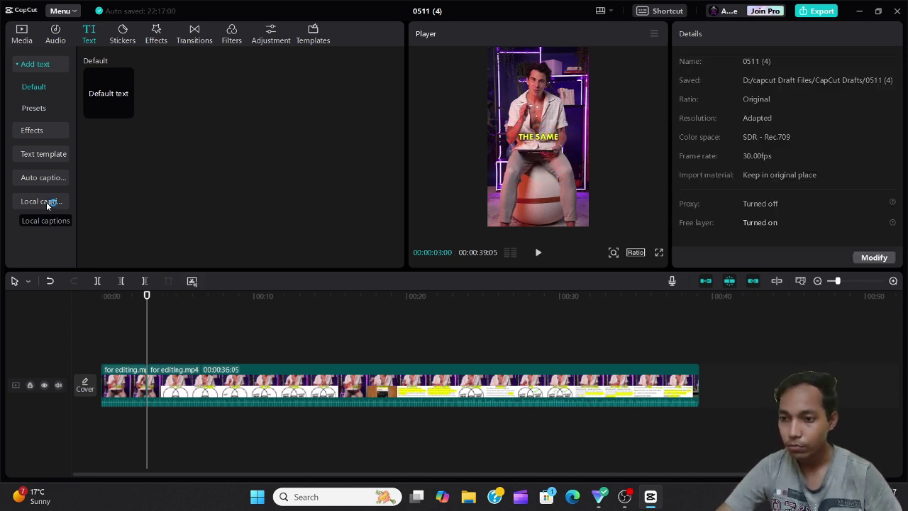
pyautogui.moveTo(114, 325); pyautogui.dragTo(80, 328)
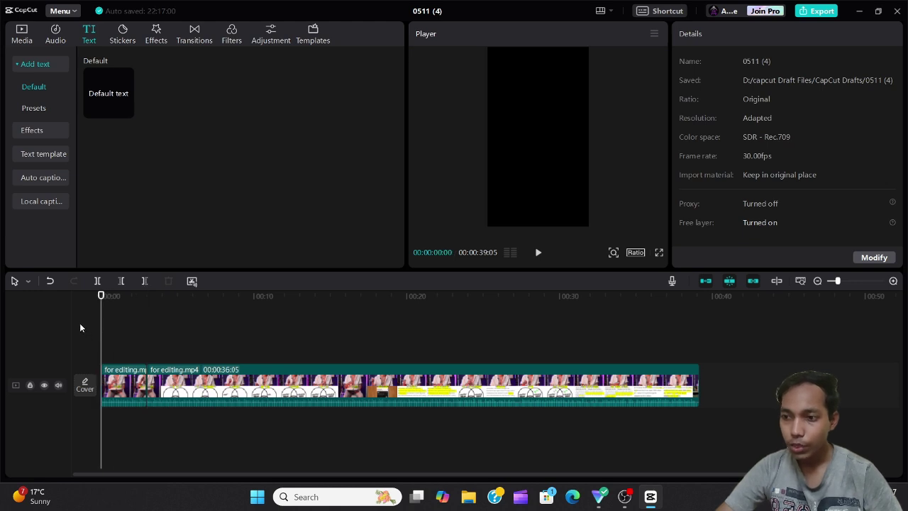
pyautogui.click(41, 178)
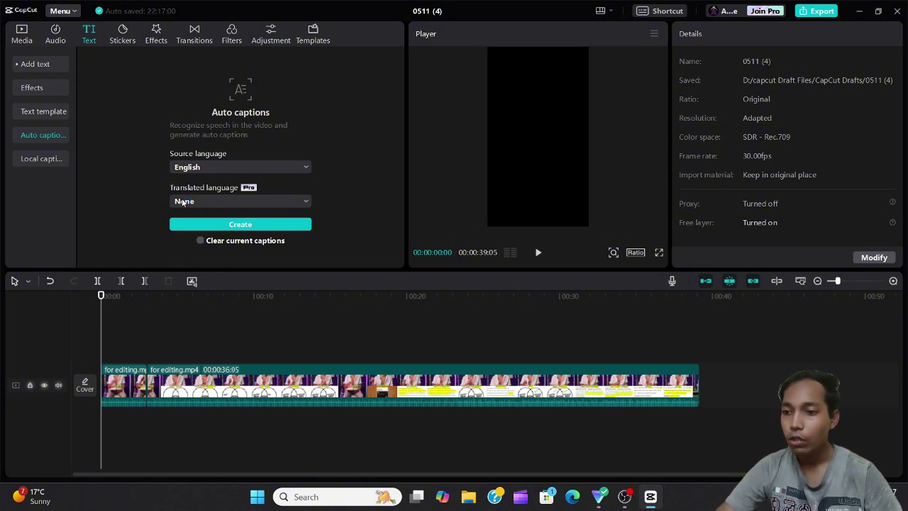
pyautogui.click(255, 165)
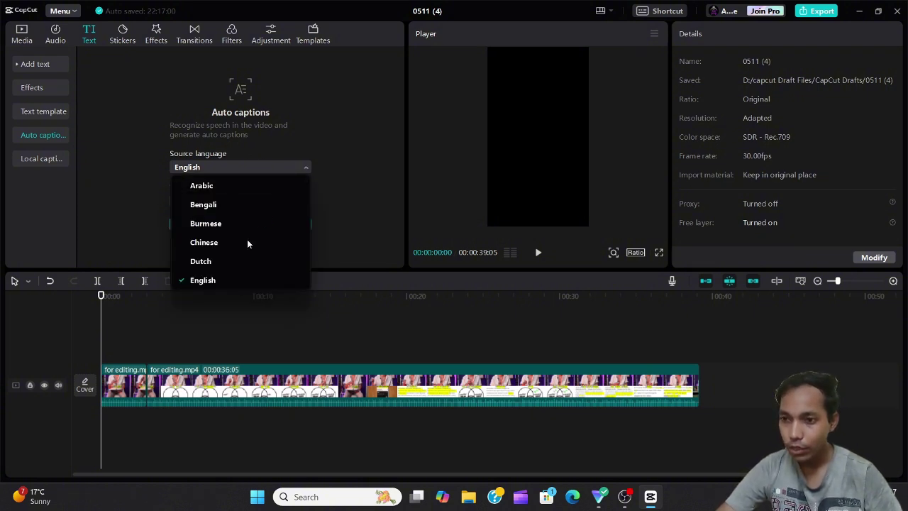
pyautogui.click(338, 166)
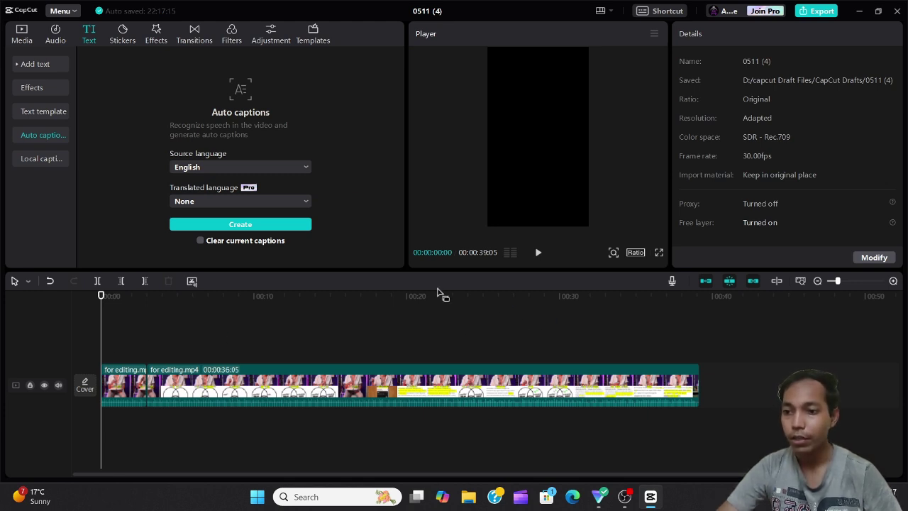
# Step: Create English auto captions from the video's speech, filling a caption track across the clip
pyautogui.click(240, 225)
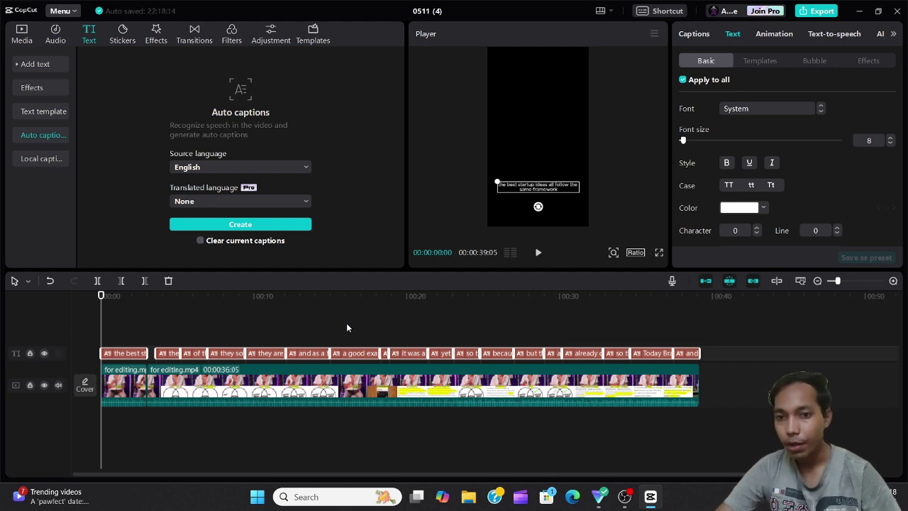
# Step: Apply a bold uppercase text template to all the auto captions
pyautogui.click(759, 61)
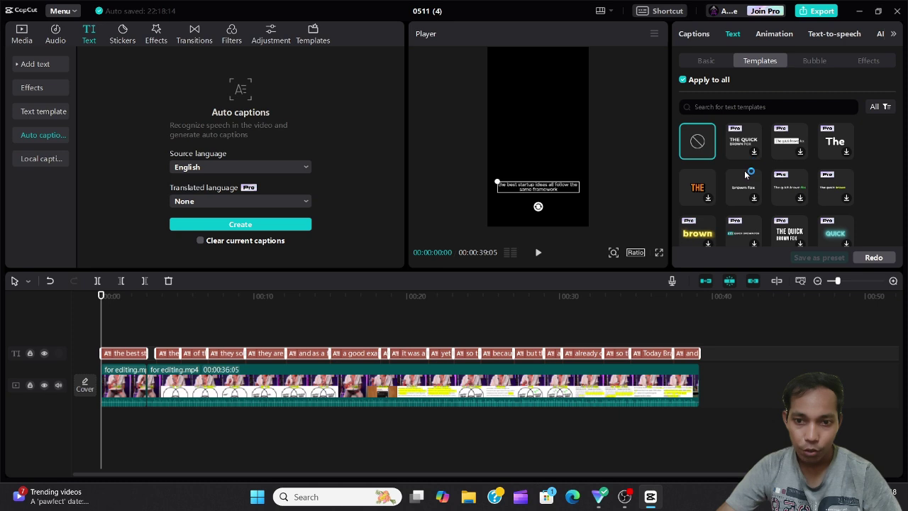
pyautogui.scroll(-4, 764, 162)
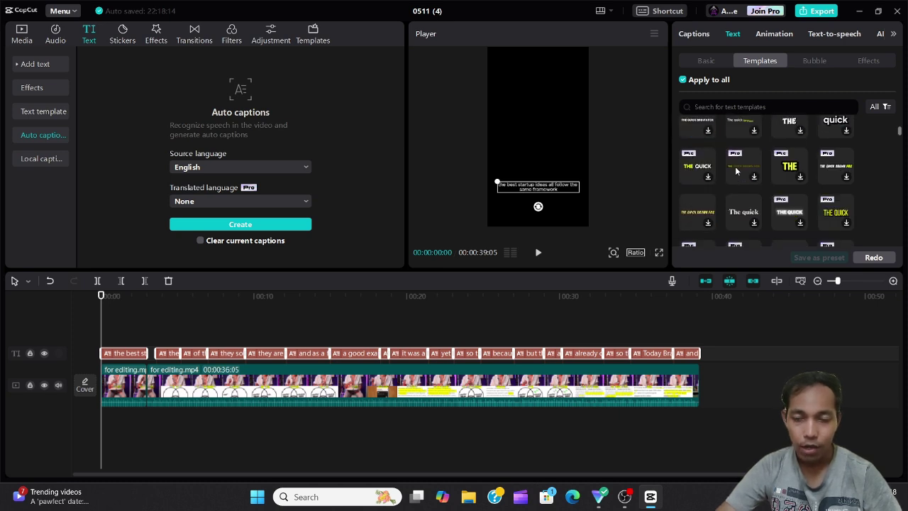
pyautogui.scroll(-1, 736, 170)
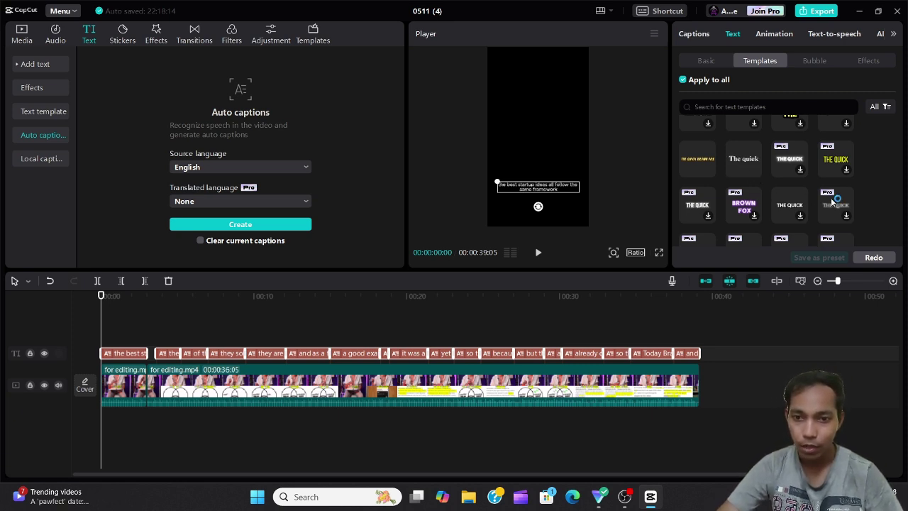
pyautogui.scroll(-1, 759, 182)
pyautogui.scroll(-3, 783, 190)
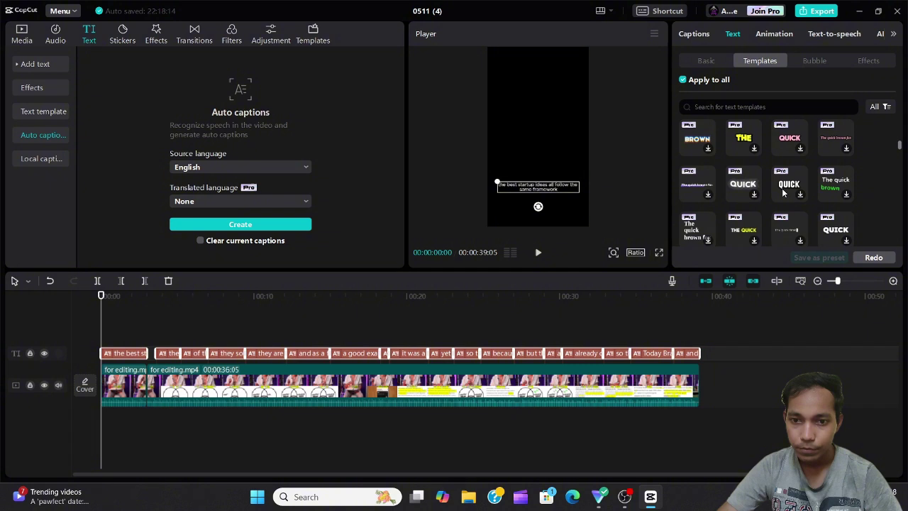
pyautogui.scroll(-1, 788, 190)
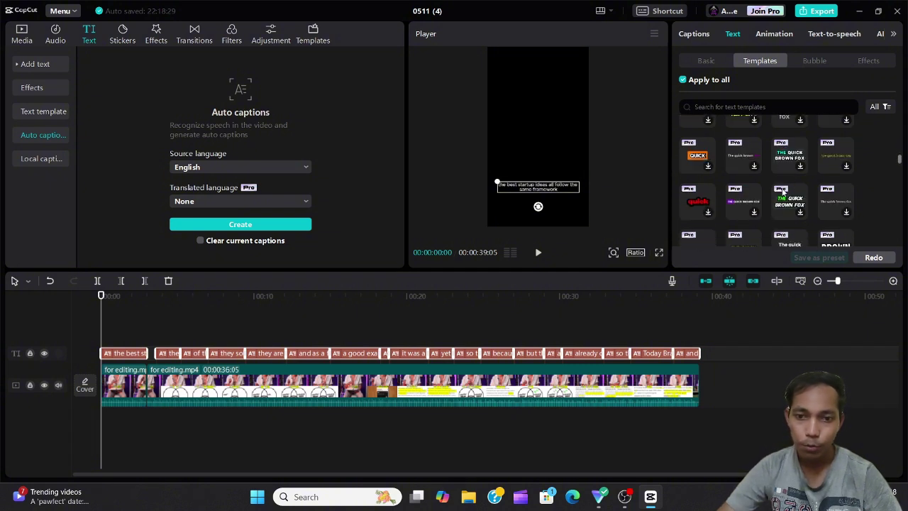
pyautogui.scroll(-2, 784, 190)
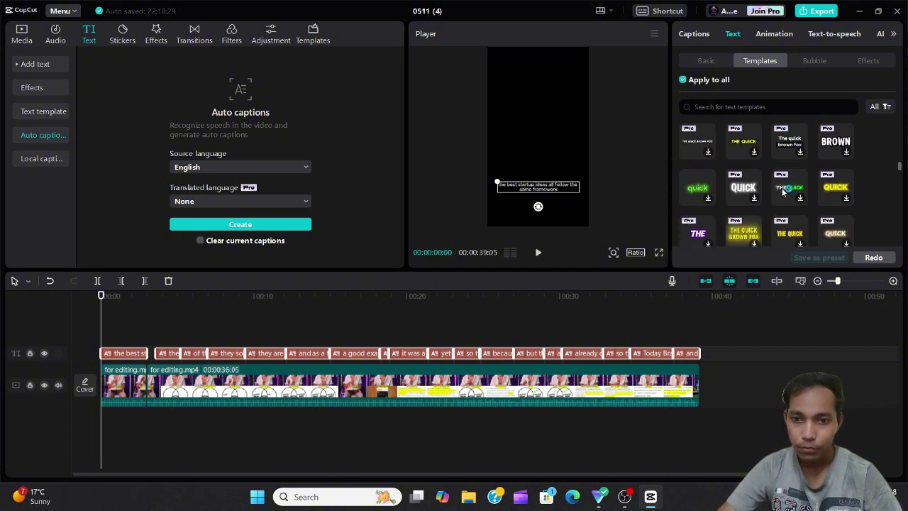
pyautogui.scroll(-2, 783, 190)
pyautogui.scroll(-4, 782, 191)
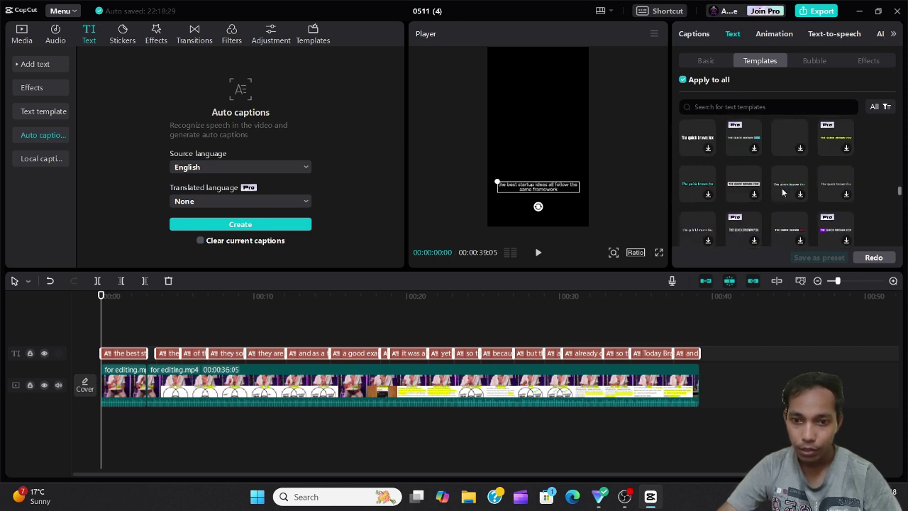
pyautogui.scroll(-3, 782, 191)
pyautogui.scroll(-4, 782, 192)
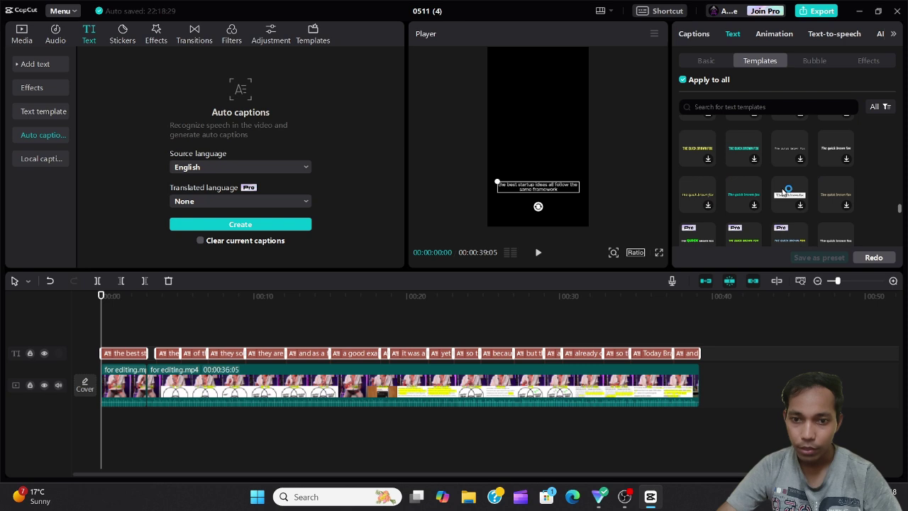
pyautogui.scroll(-2, 783, 191)
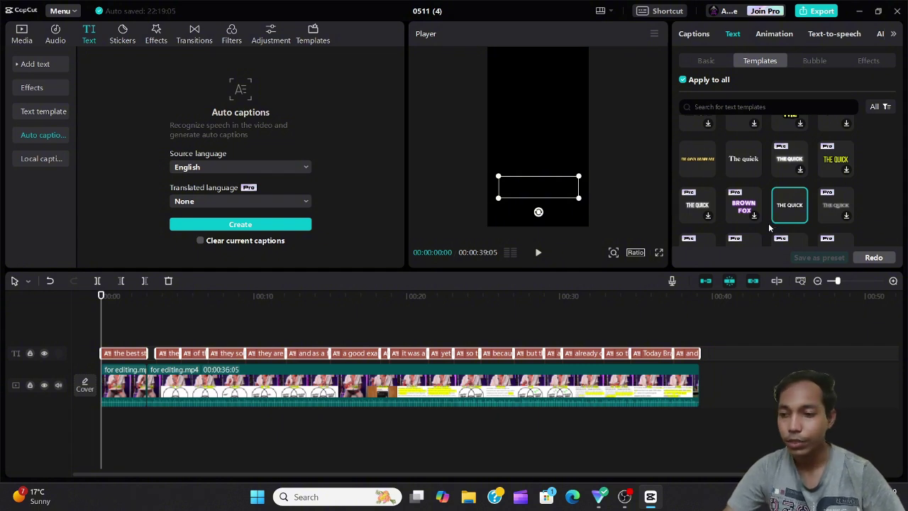
# Step: Play the video from the start to preview the styled captions
pyautogui.click(117, 333)
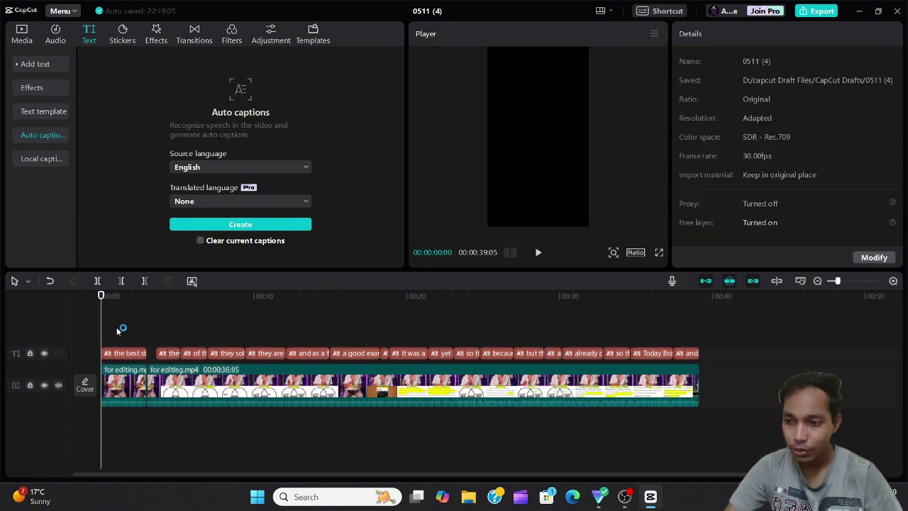
pyautogui.click(95, 332)
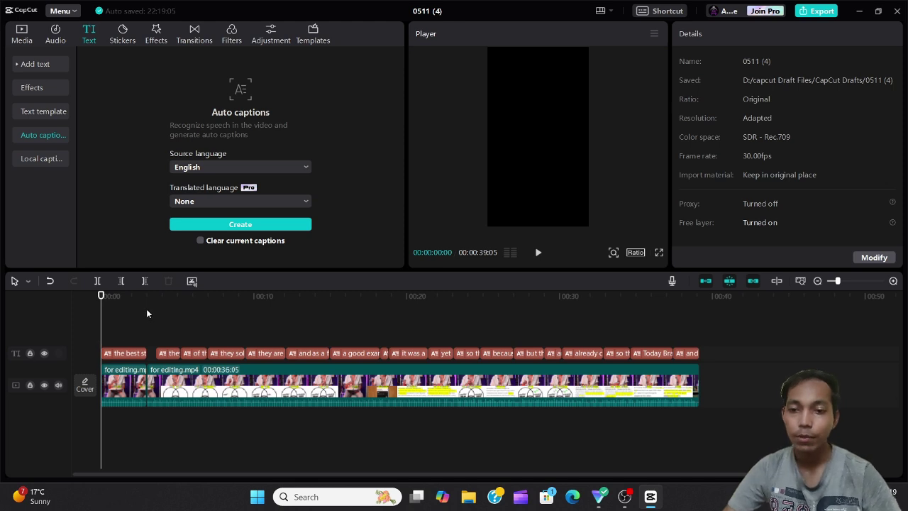
pyautogui.press('space')
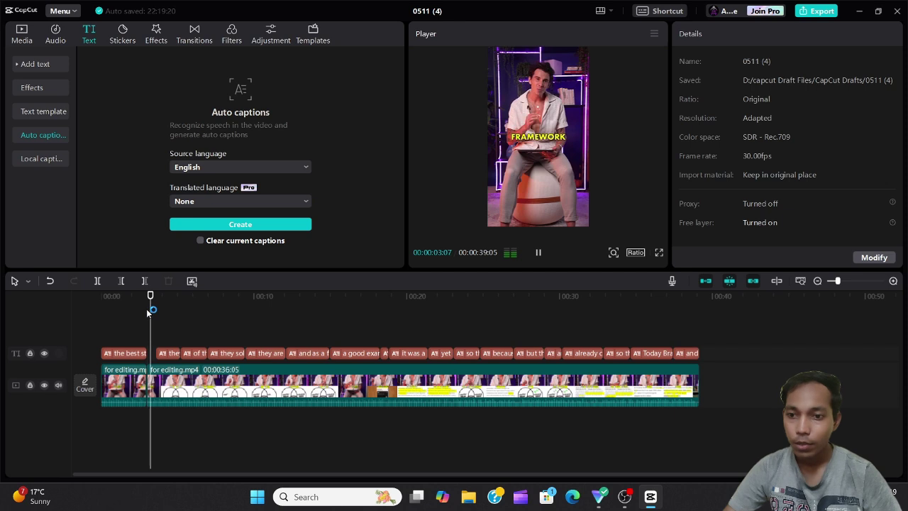
# Step: Recolour all caption text bright yellow (FFE200) in the Basic text settings
pyautogui.click(136, 332)
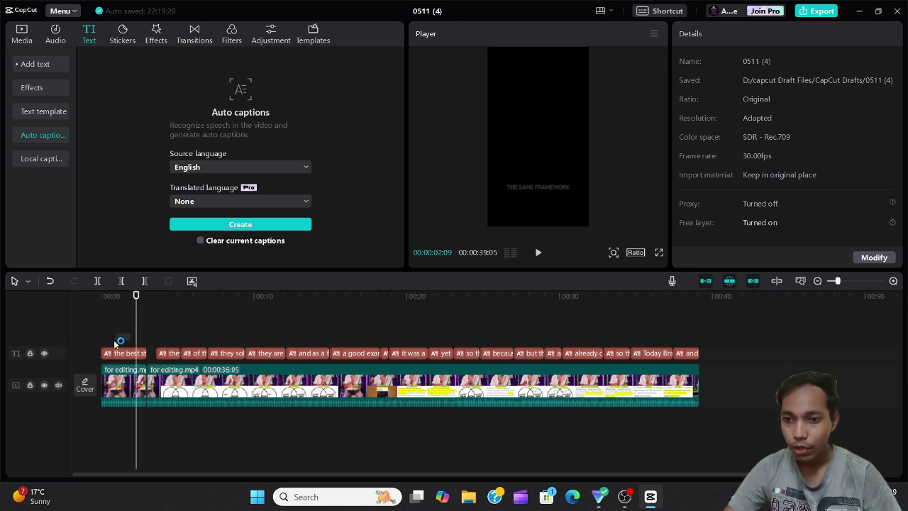
pyautogui.click(111, 337)
pyautogui.click(128, 353)
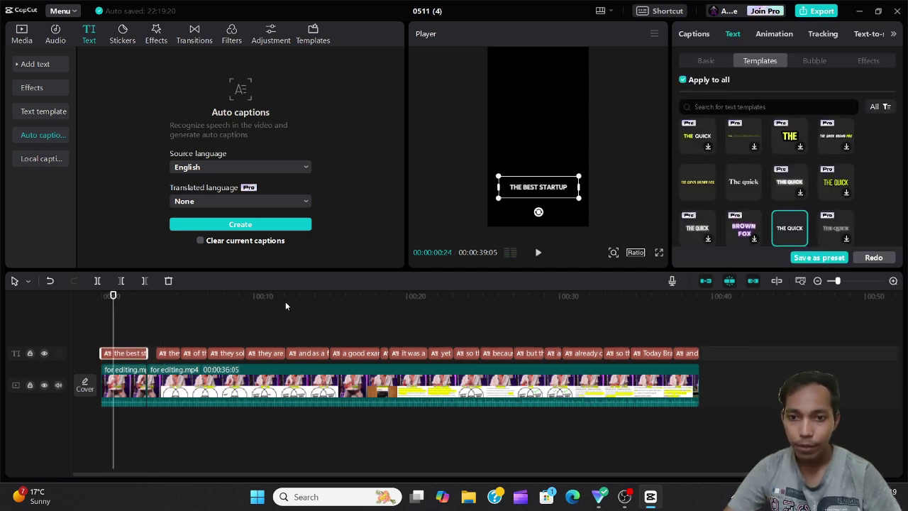
pyautogui.click(709, 62)
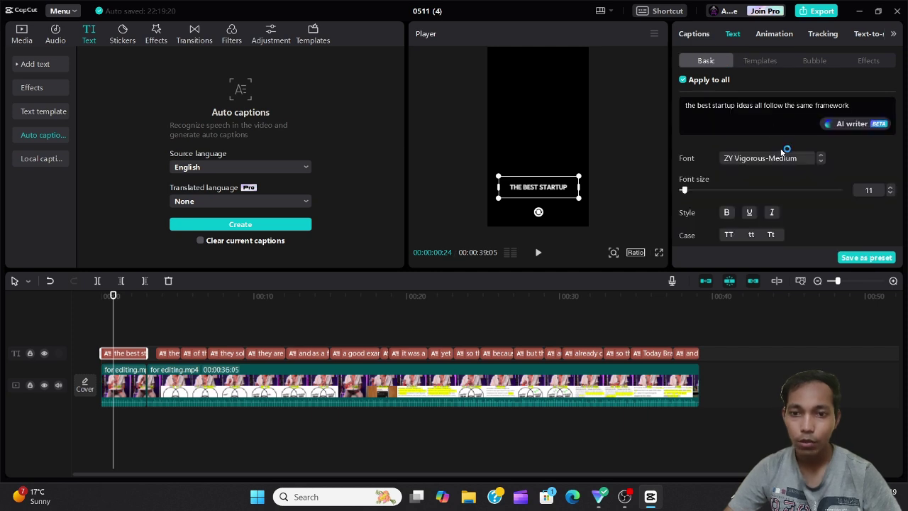
pyautogui.scroll(-2, 780, 149)
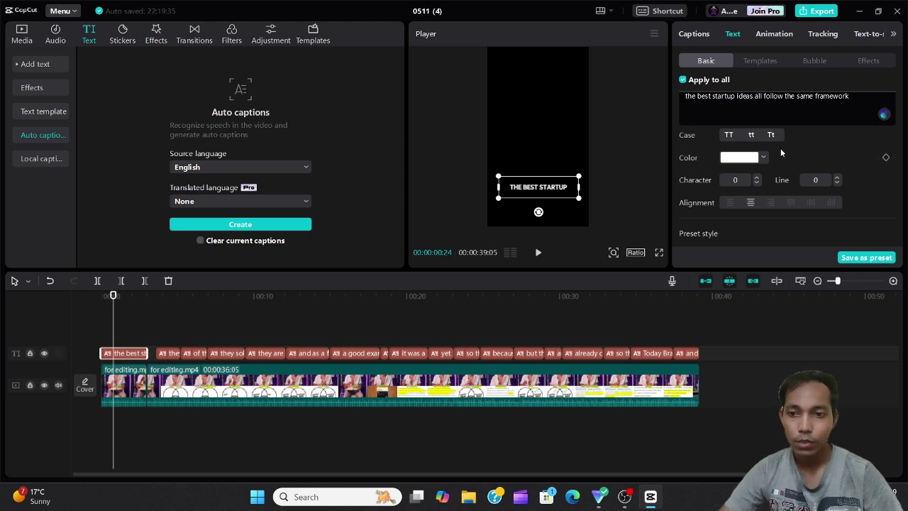
pyautogui.click(753, 158)
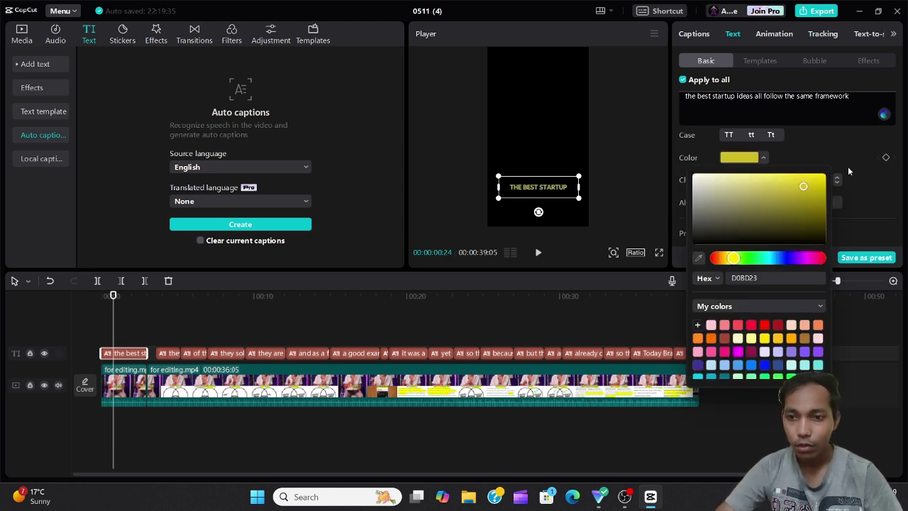
pyautogui.moveTo(847, 171); pyautogui.dragTo(848, 170)
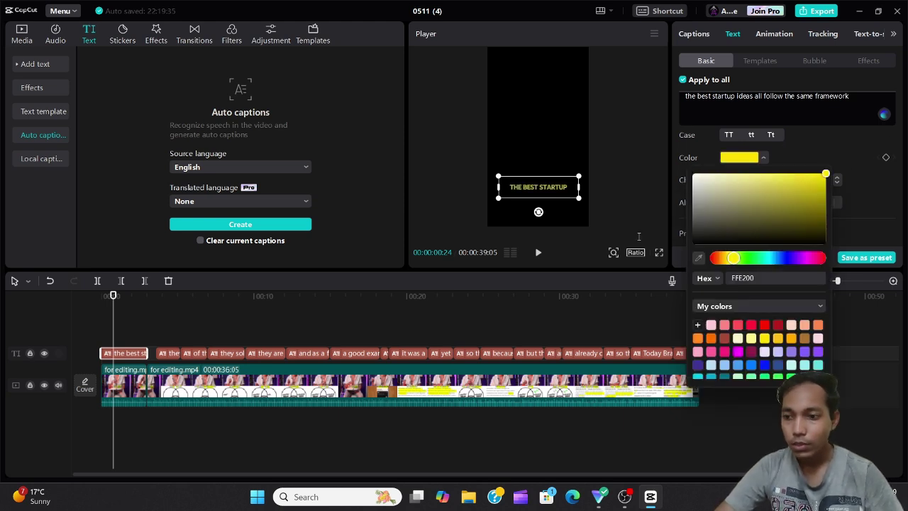
pyautogui.click(119, 332)
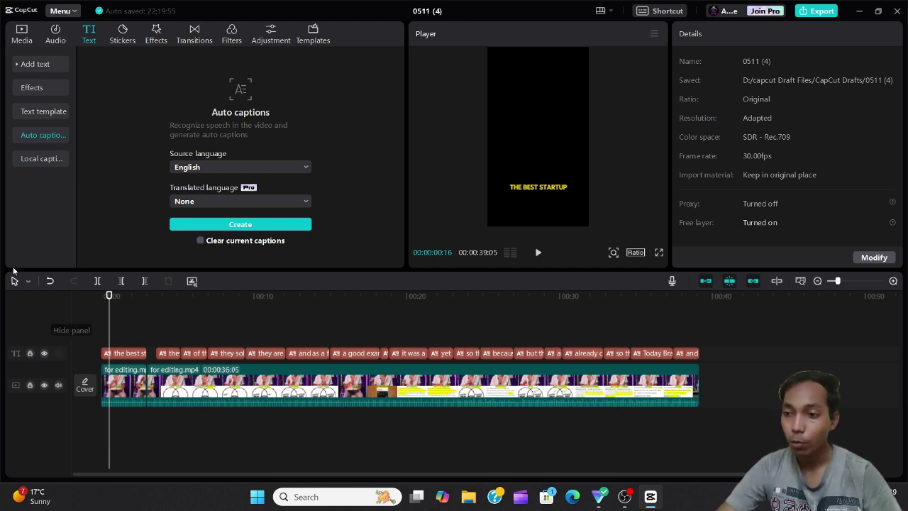
# Step: Show the Local captions panel for SRT, LRC or ASS import and rewind the playhead to the start
pyautogui.click(32, 159)
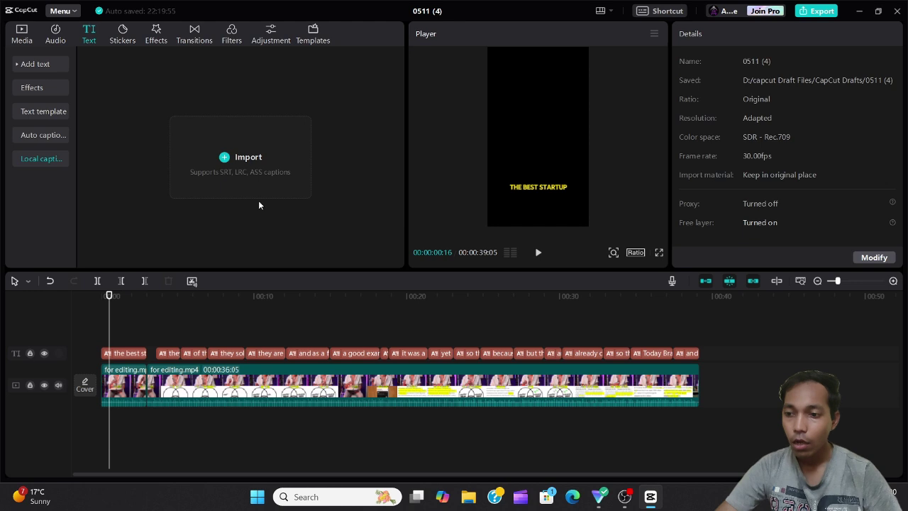
pyautogui.moveTo(122, 325); pyautogui.dragTo(60, 323)
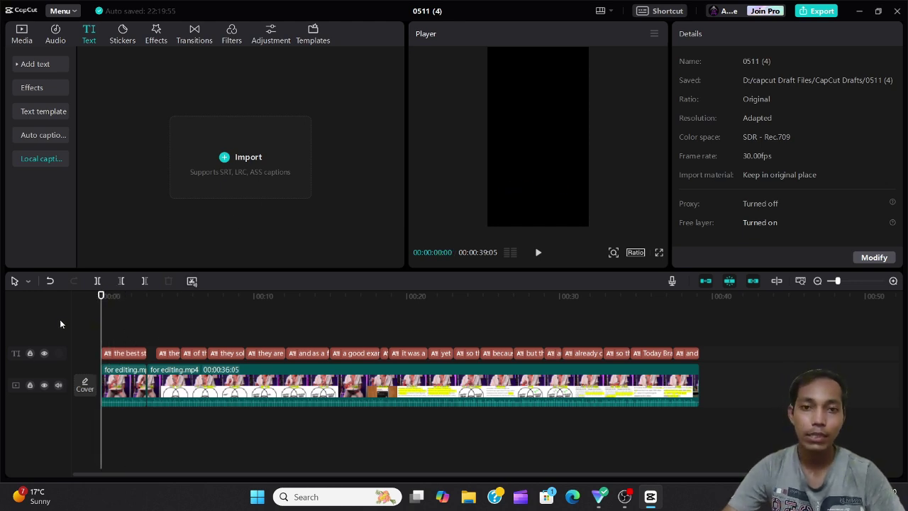